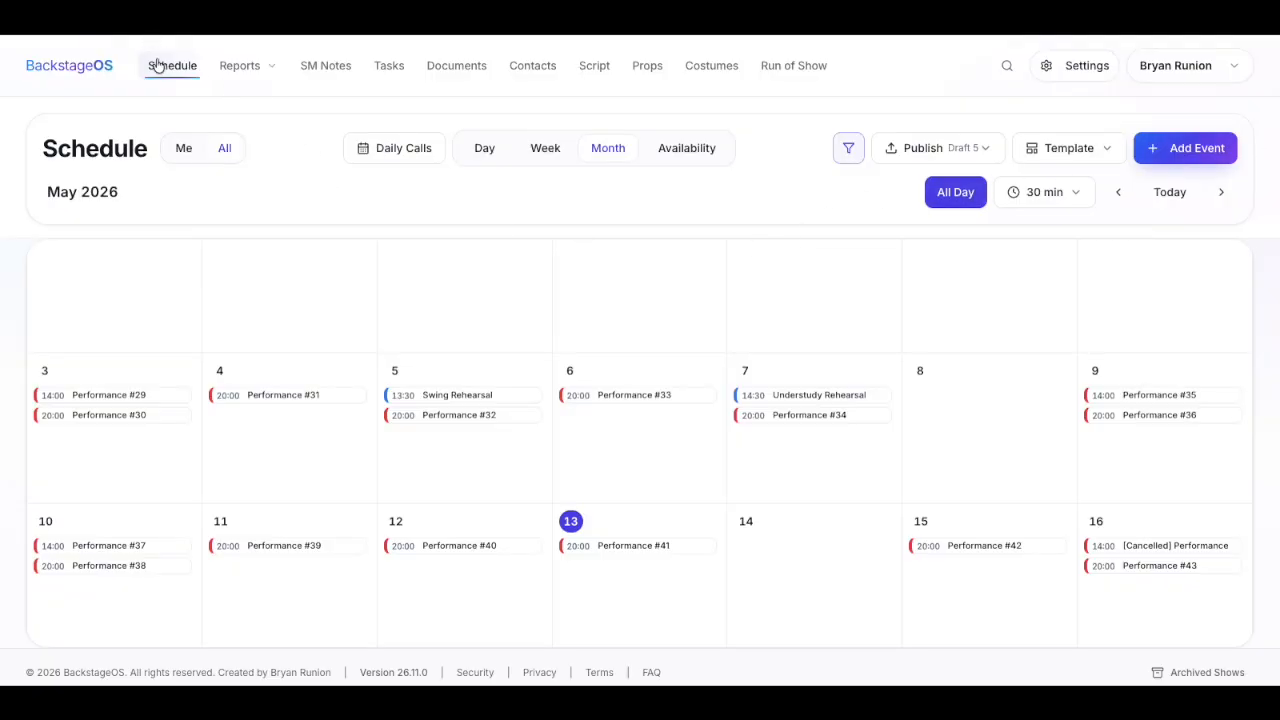
- Open the show's schedule and look over the performances in the week of May 10-16, 2026
{"action": "left_click", "coordinate": [60, 65]}
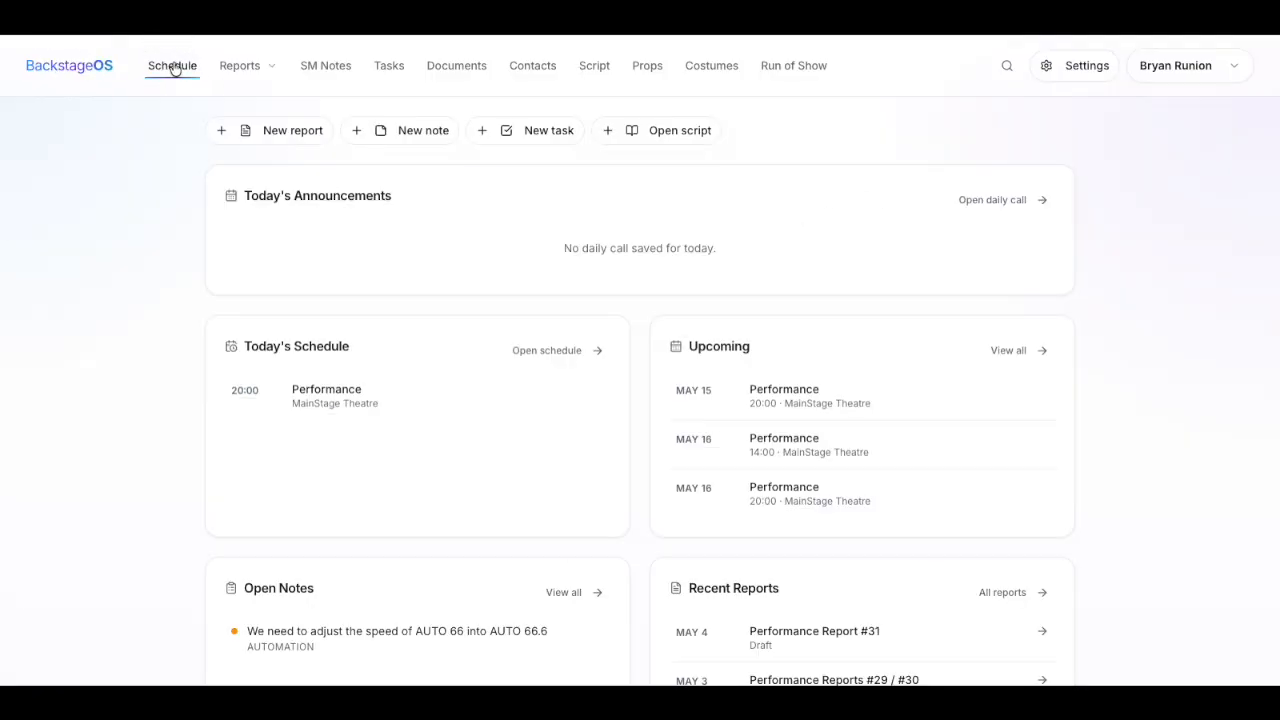
{"action": "left_click", "coordinate": [174, 67]}
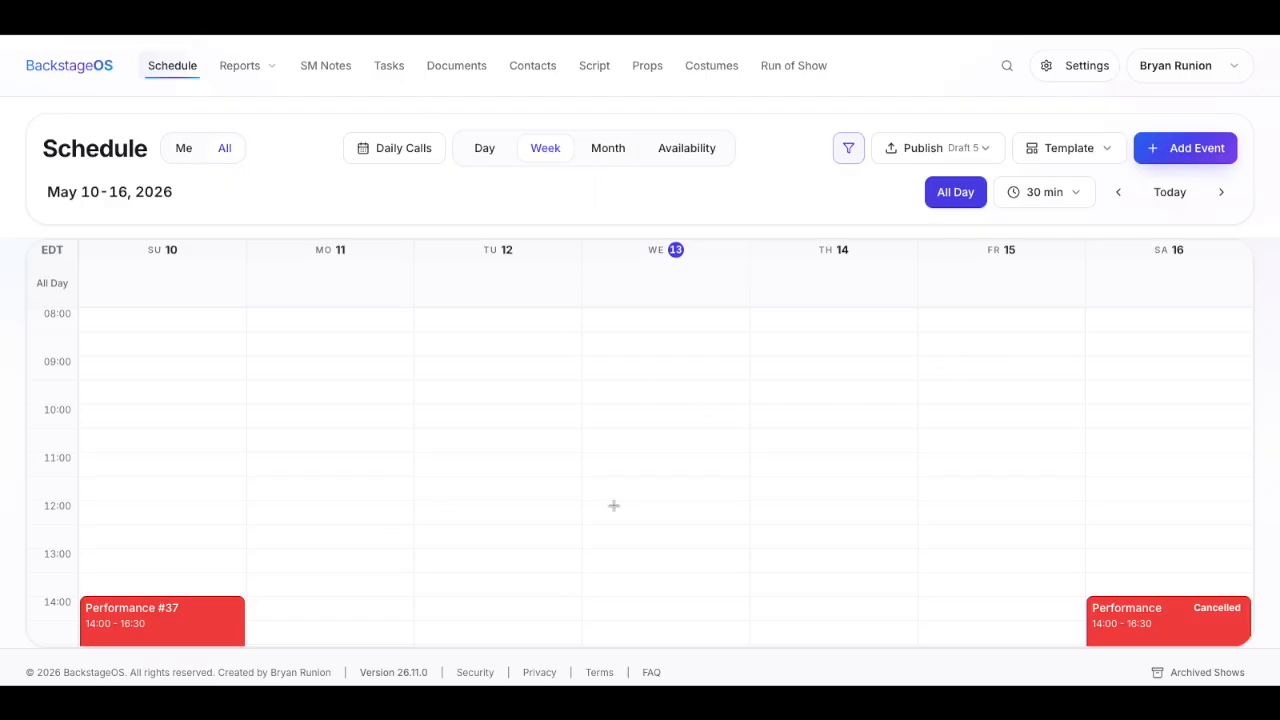
{"action": "scroll", "coordinate": [560, 471], "scroll_direction": "down", "scroll_amount": 4}
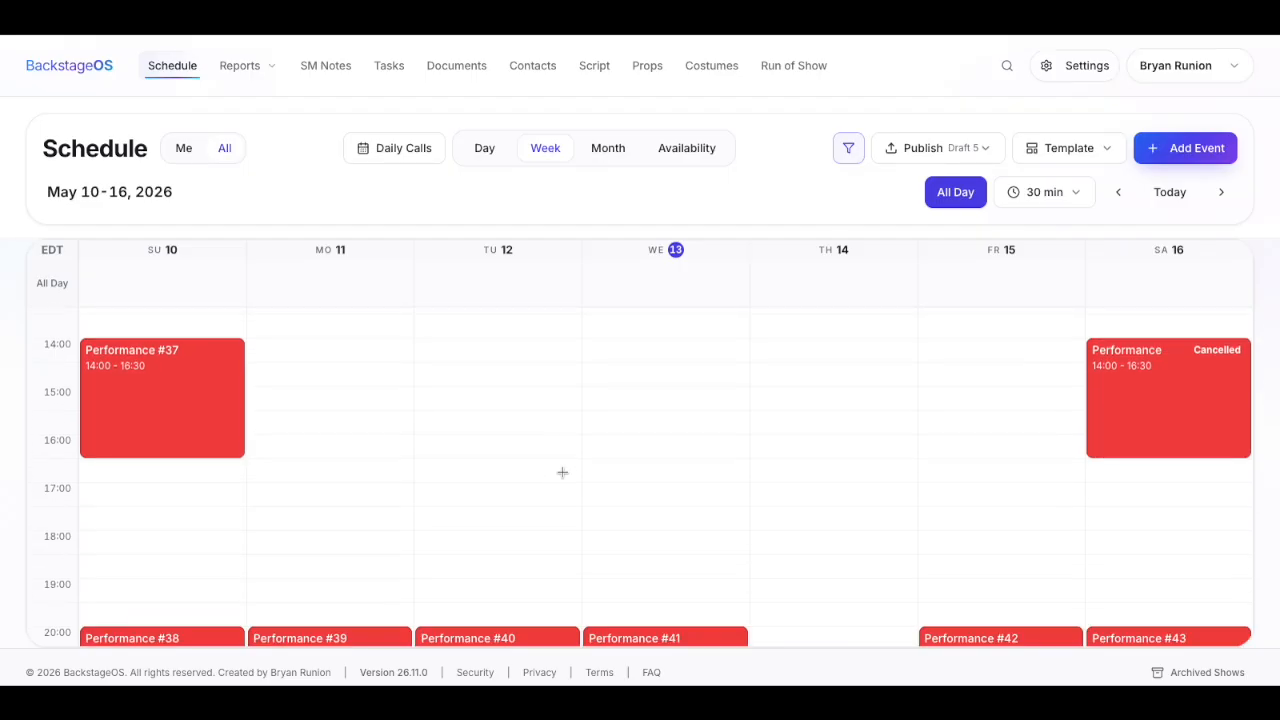
{"action": "scroll", "coordinate": [669, 414], "scroll_direction": "up", "scroll_amount": 3}
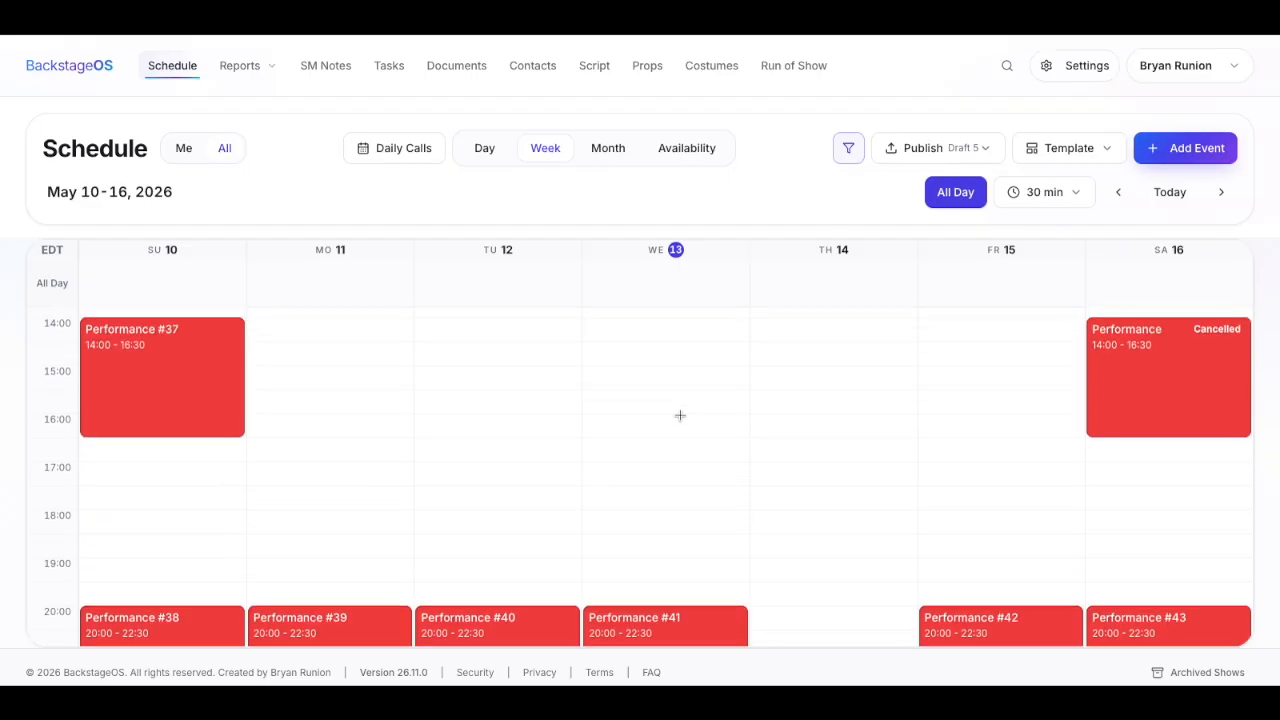
{"action": "scroll", "coordinate": [586, 486], "scroll_direction": "down", "scroll_amount": 2}
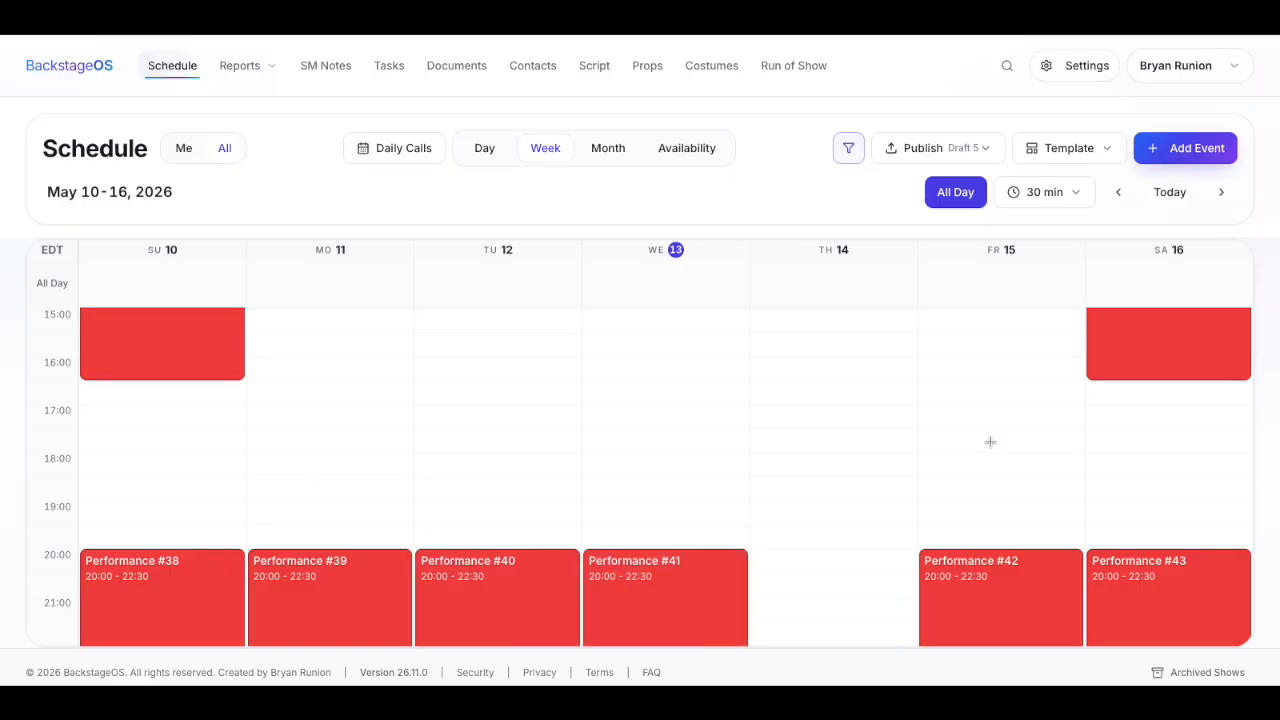
{"action": "scroll", "coordinate": [672, 449], "scroll_direction": "up", "scroll_amount": 2}
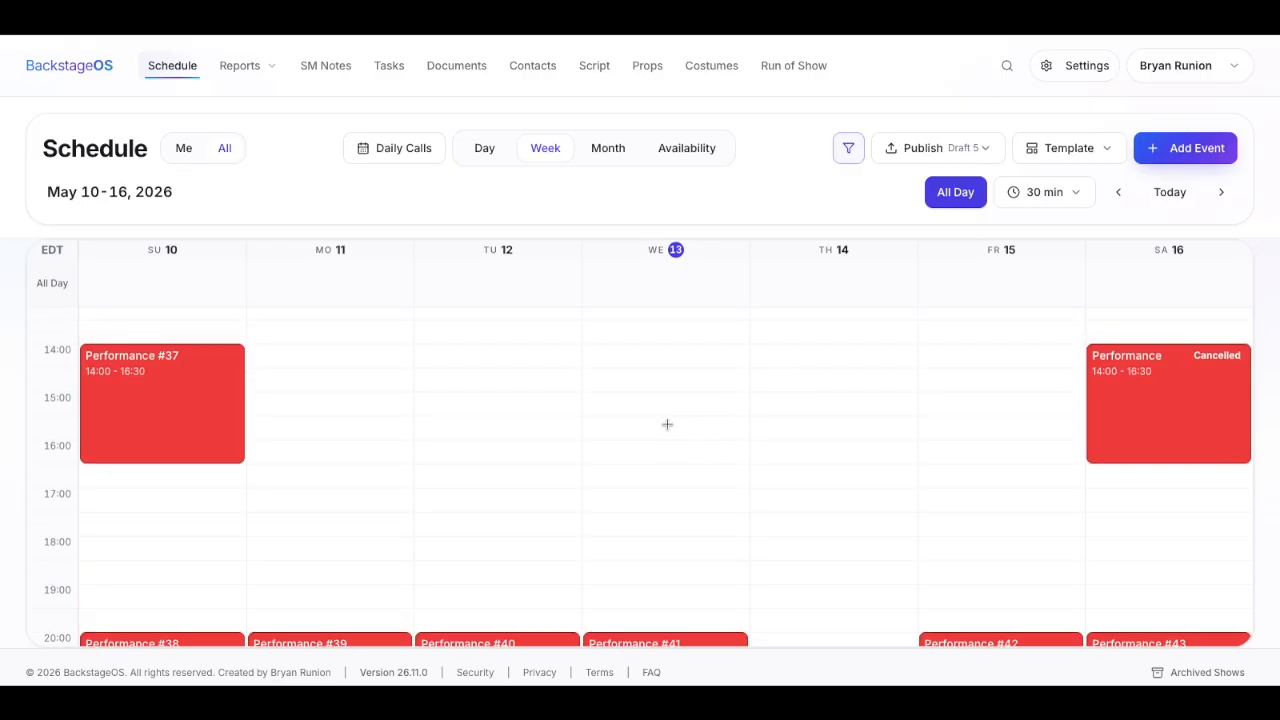
{"action": "scroll", "coordinate": [804, 440], "scroll_direction": "down", "scroll_amount": 2}
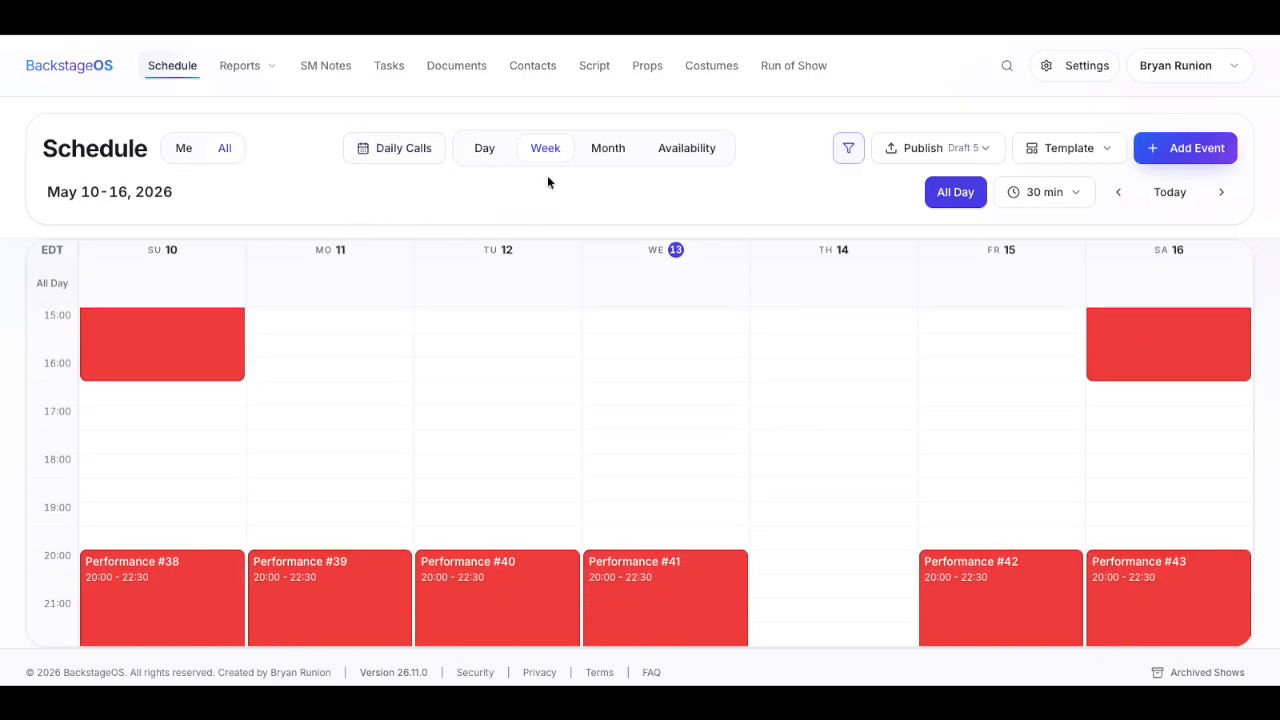
- Switch the schedule to the month view and review the numbered performances of May 2026
{"action": "left_click", "coordinate": [600, 152]}
{"action": "scroll", "coordinate": [826, 372], "scroll_direction": "down", "scroll_amount": 2}
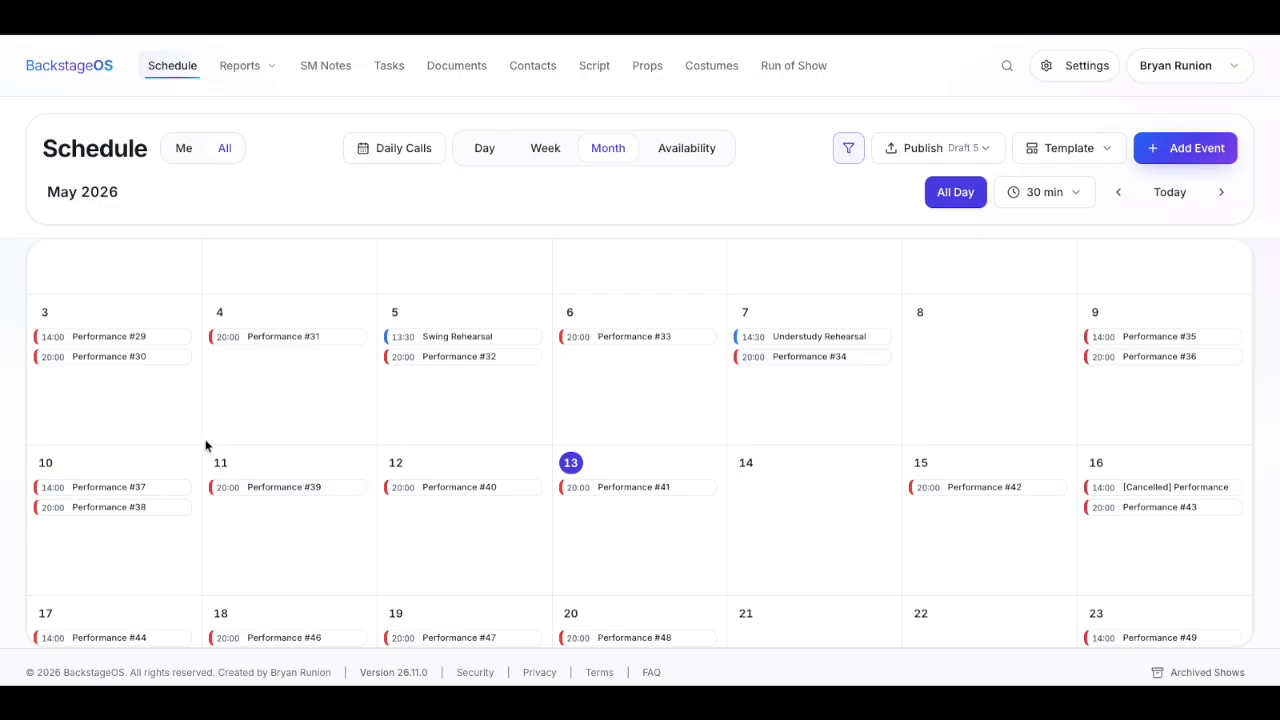
{"action": "scroll", "coordinate": [666, 362], "scroll_direction": "down", "scroll_amount": 1}
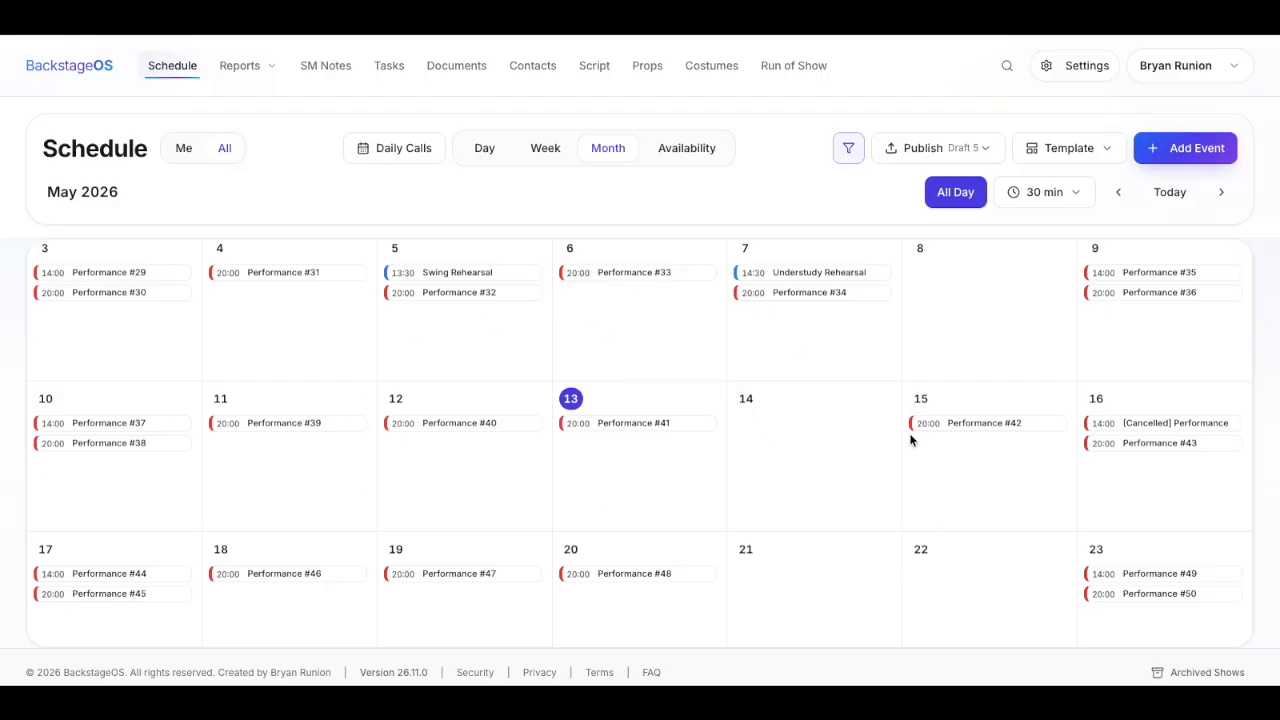
{"action": "scroll", "coordinate": [371, 443], "scroll_direction": "up", "scroll_amount": 1}
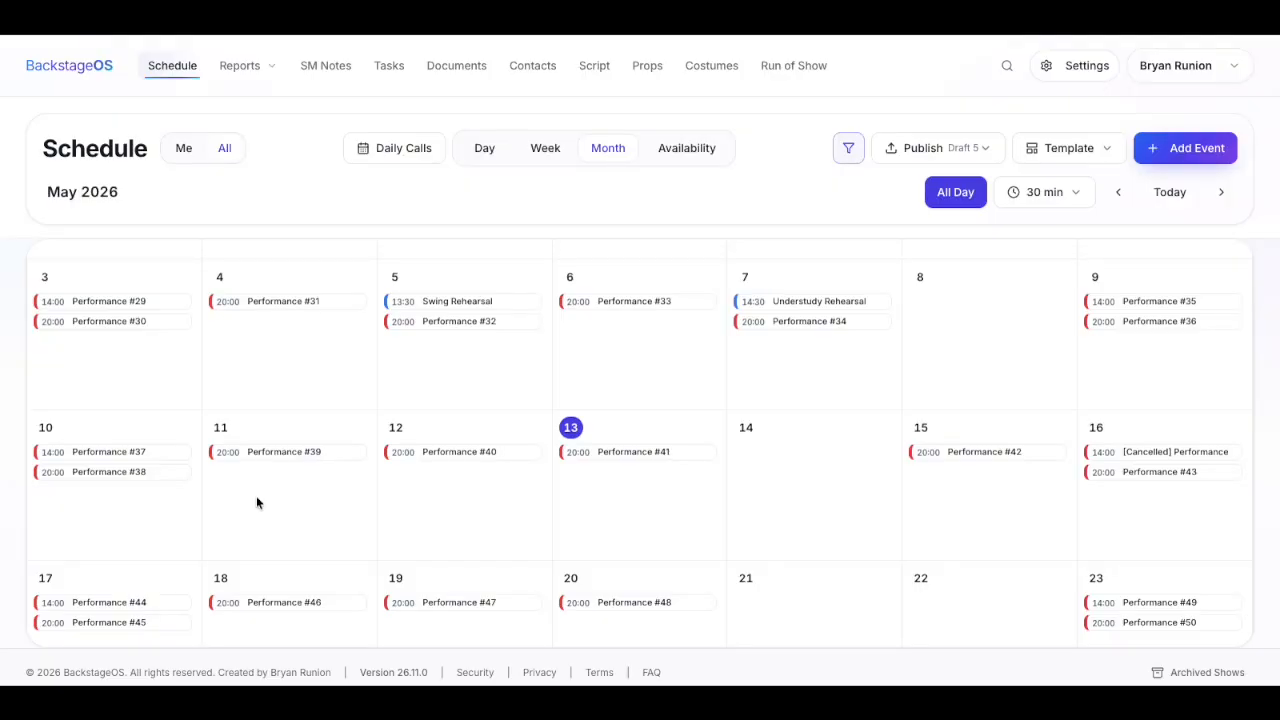
- Open the show's schedule settings and go to the Performance Numbering options
{"action": "left_click", "coordinate": [1076, 66]}
{"action": "left_click", "coordinate": [640, 201]}
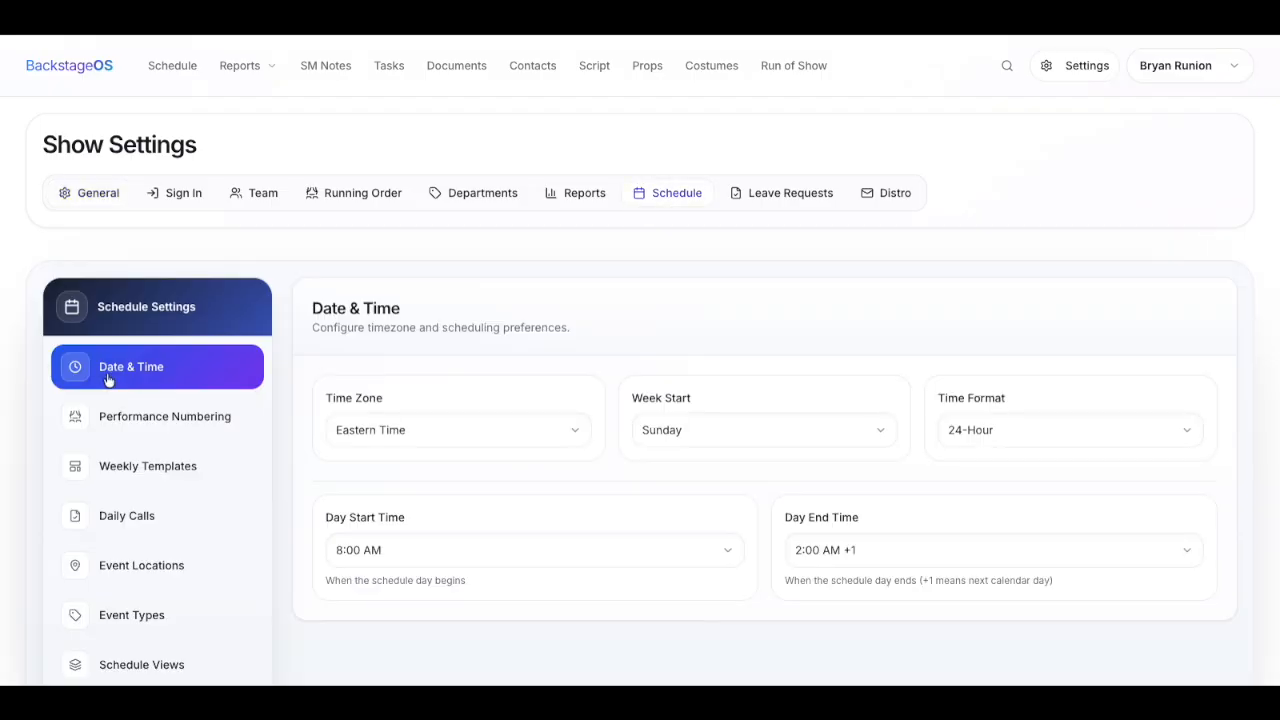
{"action": "scroll", "coordinate": [134, 477], "scroll_direction": "down", "scroll_amount": 2}
{"action": "left_click", "coordinate": [206, 260]}
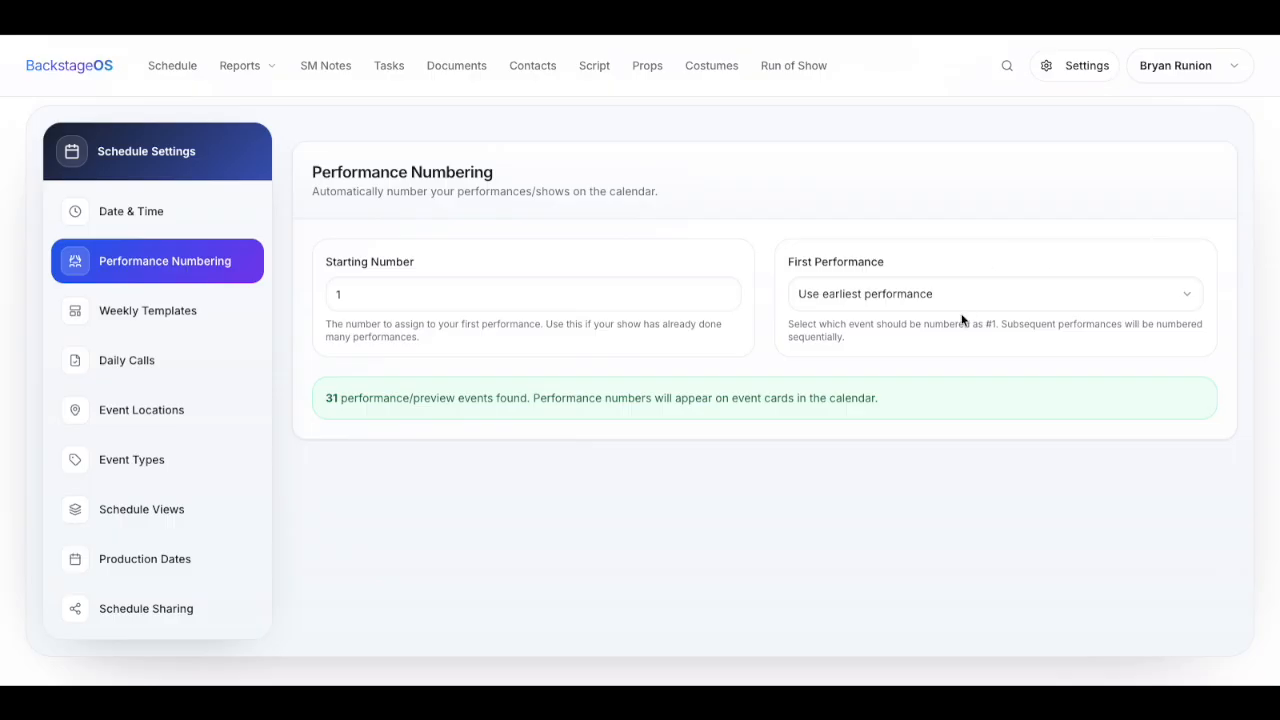
- Examine the events offered as First Performance for the numbering, and close the list
{"action": "left_click", "coordinate": [994, 306]}
{"action": "scroll", "coordinate": [955, 462], "scroll_direction": "down", "scroll_amount": 2}
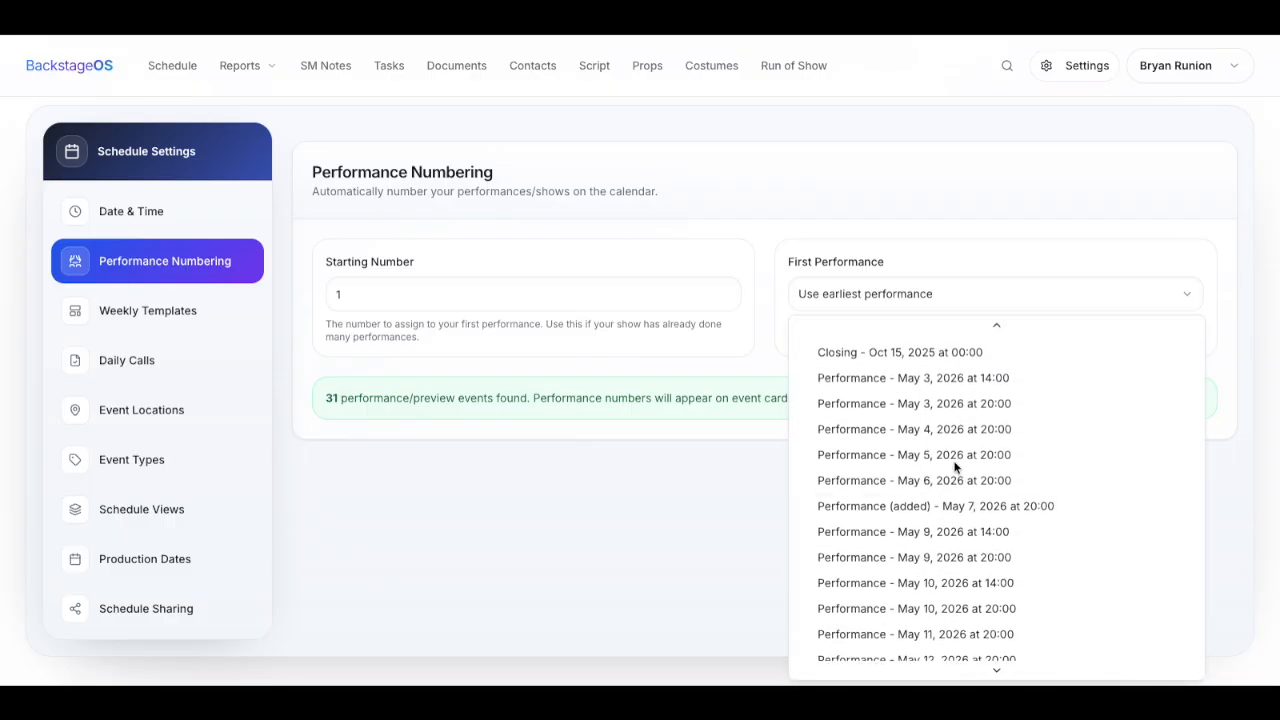
{"action": "scroll", "coordinate": [960, 467], "scroll_direction": "down", "scroll_amount": 3}
{"action": "scroll", "coordinate": [945, 476], "scroll_direction": "up", "scroll_amount": 3}
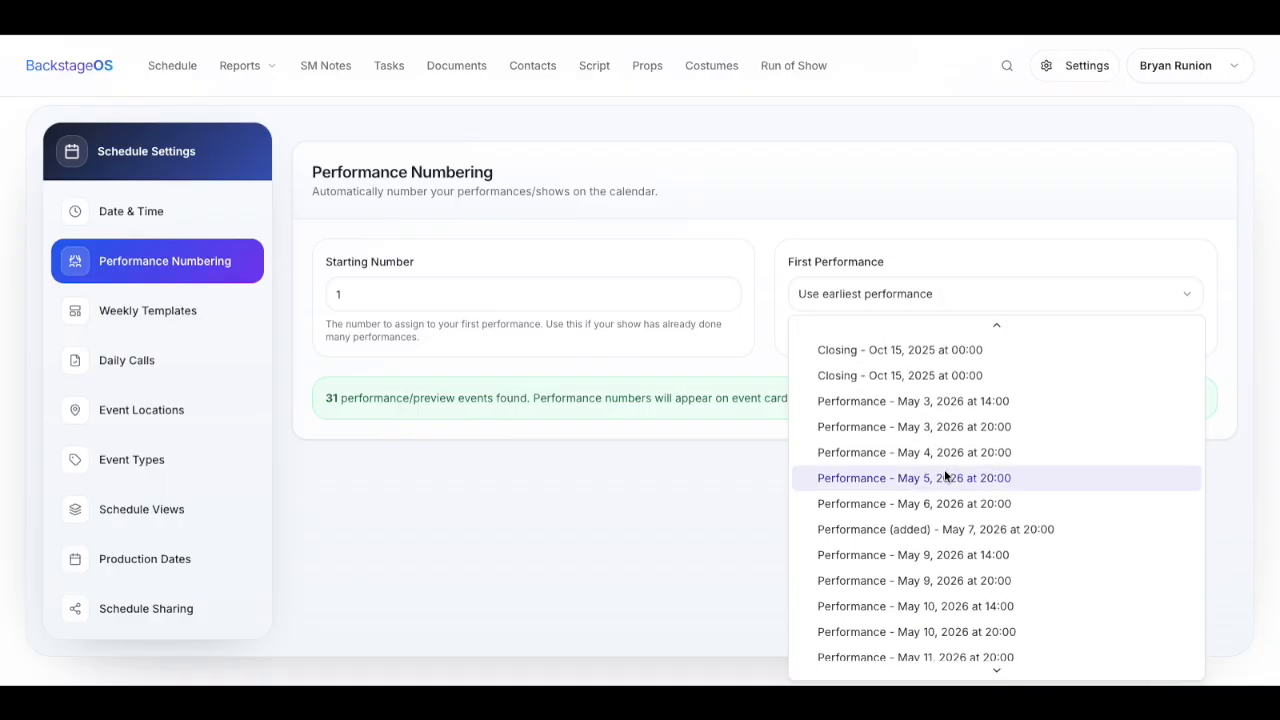
{"action": "scroll", "coordinate": [944, 476], "scroll_direction": "up", "scroll_amount": 2}
{"action": "left_click", "coordinate": [974, 274]}
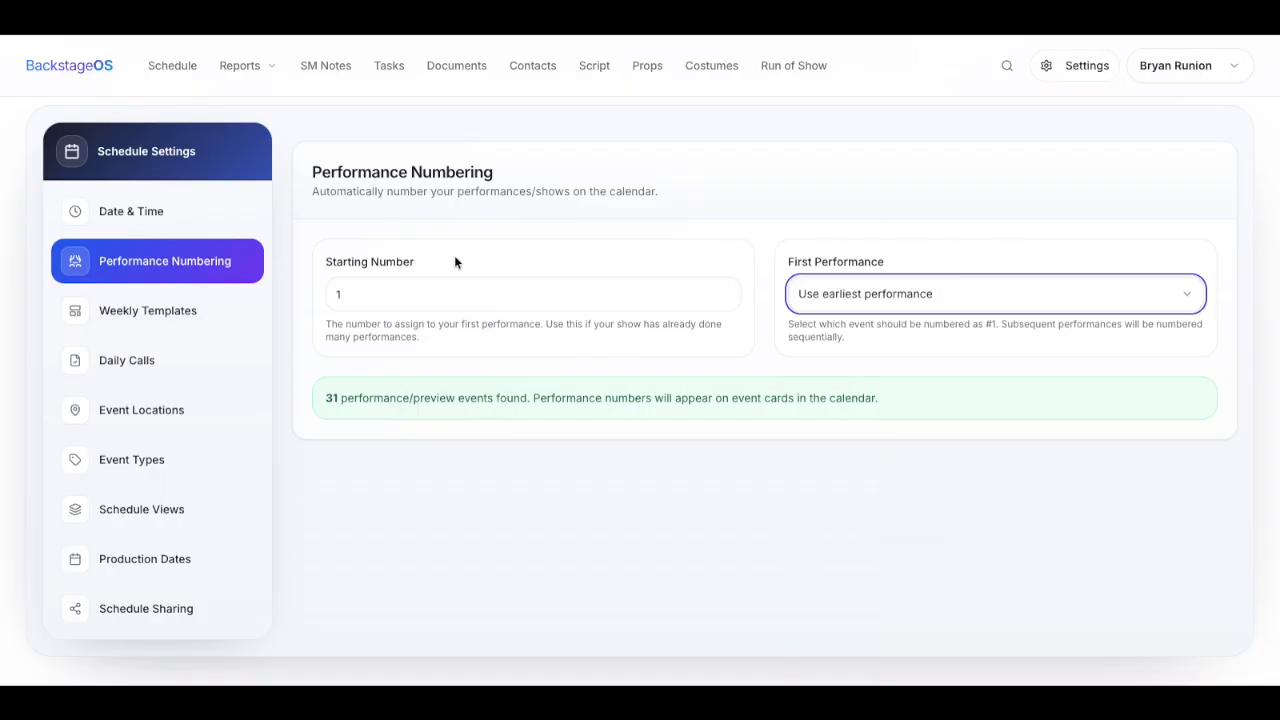
- Open the Performance event type for editing, check its Performance Number Label setting, and cancel the edit
{"action": "scroll", "coordinate": [195, 520], "scroll_direction": "down", "scroll_amount": 1}
{"action": "left_click", "coordinate": [114, 429]}
{"action": "scroll", "coordinate": [690, 437], "scroll_direction": "down", "scroll_amount": 5}
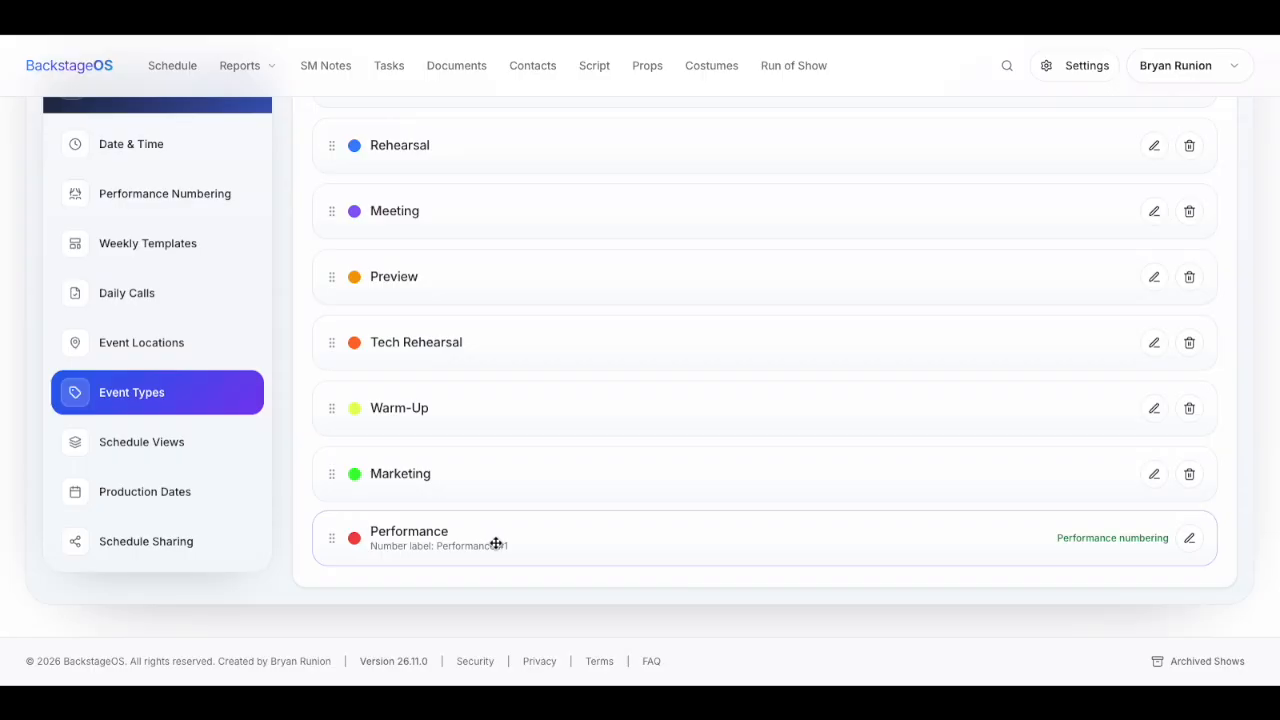
{"action": "left_click", "coordinate": [1199, 543]}
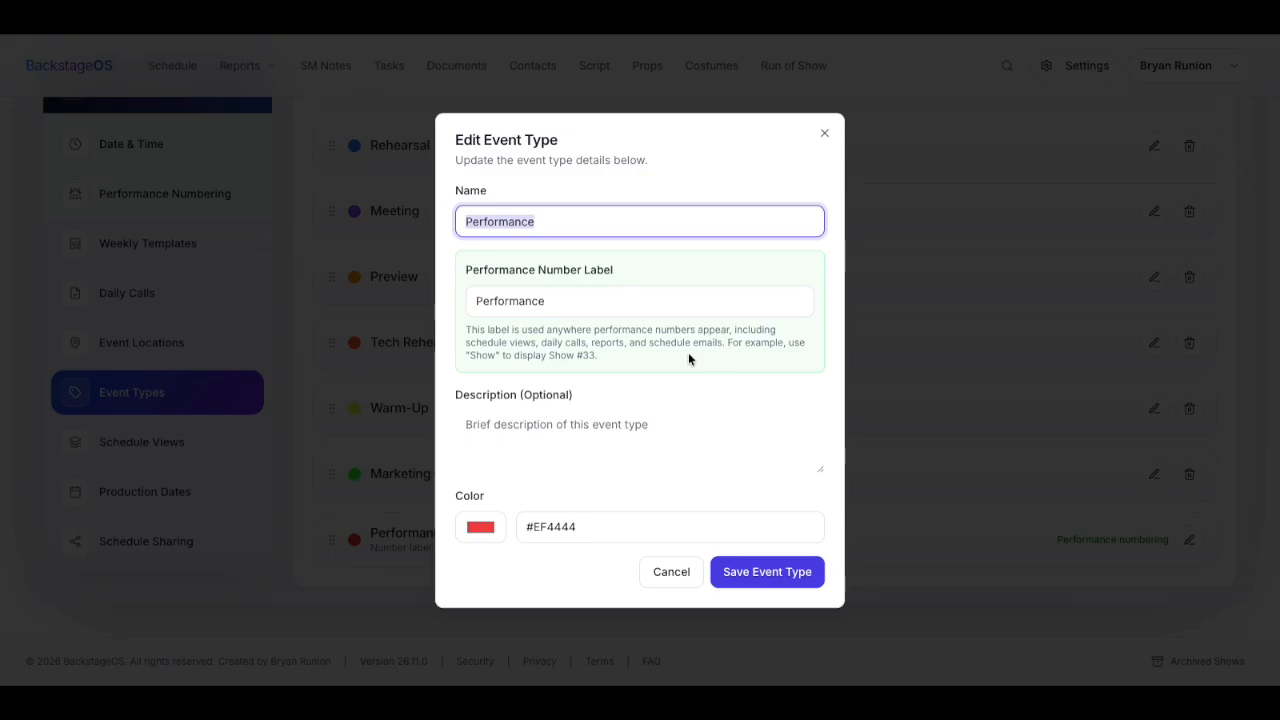
{"action": "left_click", "coordinate": [683, 580]}
- Return to the schedule's month view and open the details of the May 6 performance
{"action": "scroll", "coordinate": [366, 186], "scroll_direction": "up", "scroll_amount": 5}
{"action": "left_click", "coordinate": [192, 75]}
{"action": "left_click", "coordinate": [593, 140]}
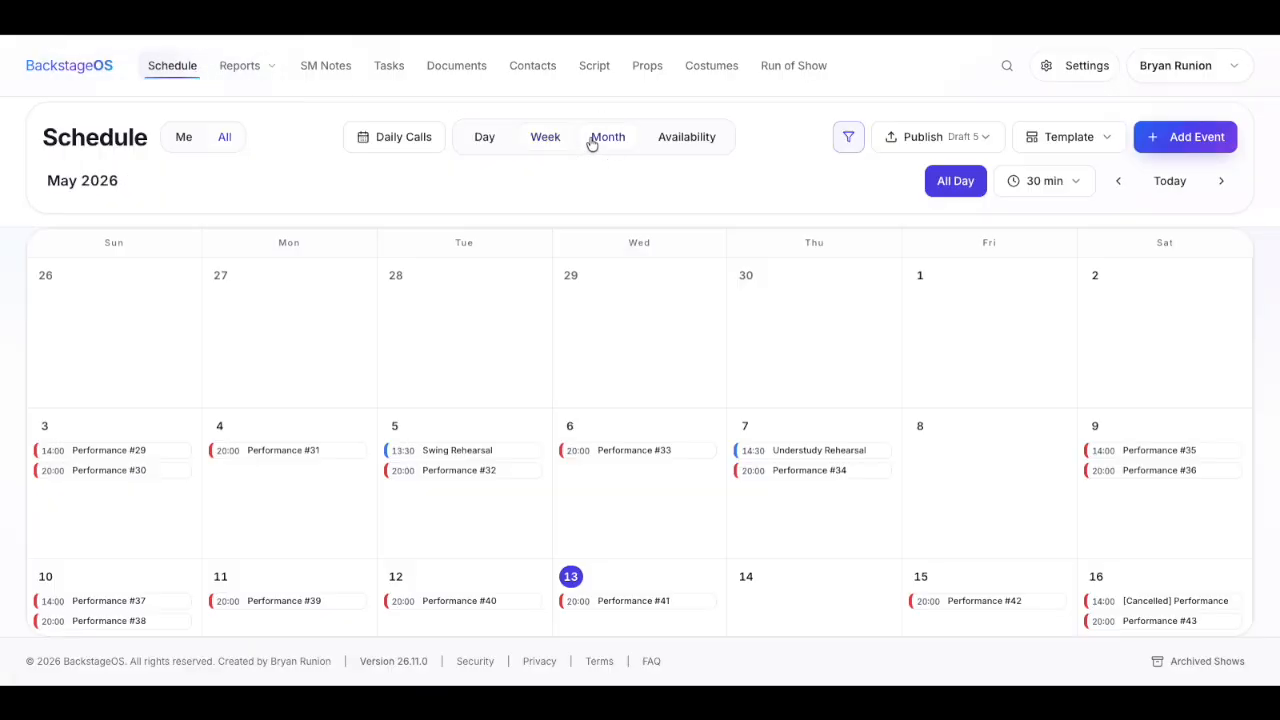
{"action": "scroll", "coordinate": [703, 380], "scroll_direction": "down", "scroll_amount": 1}
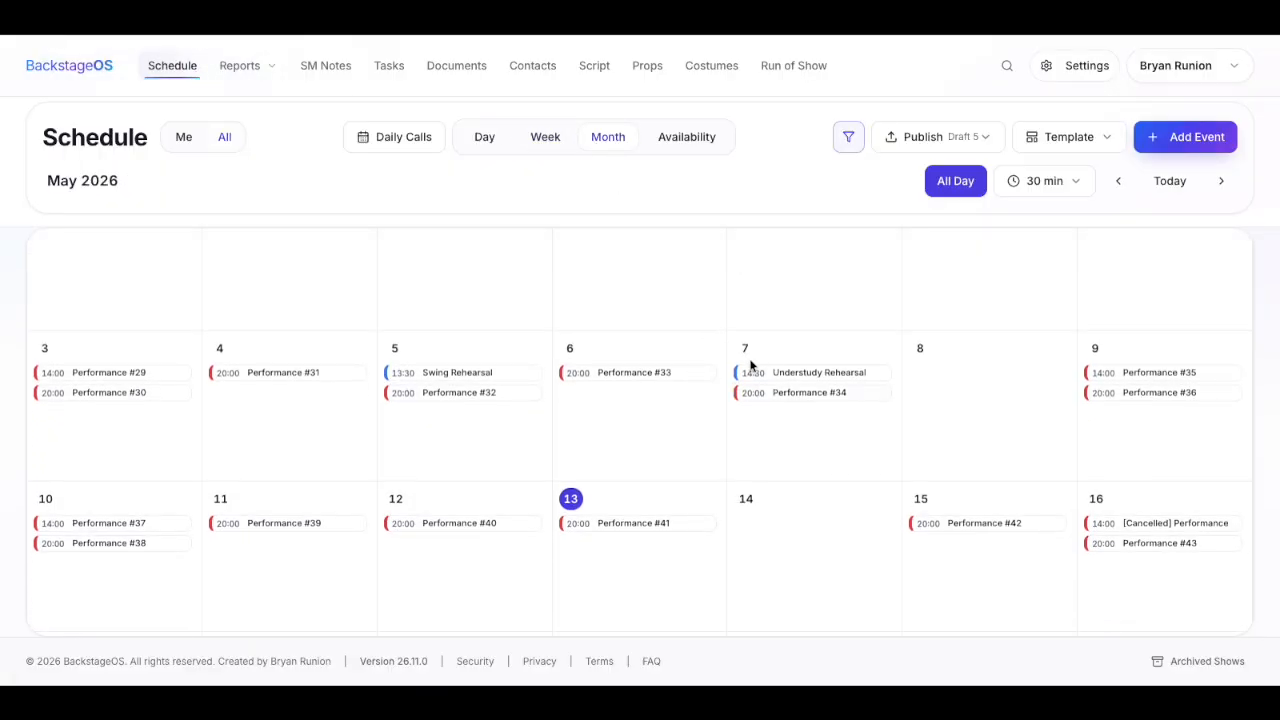
{"action": "left_click", "coordinate": [667, 373]}
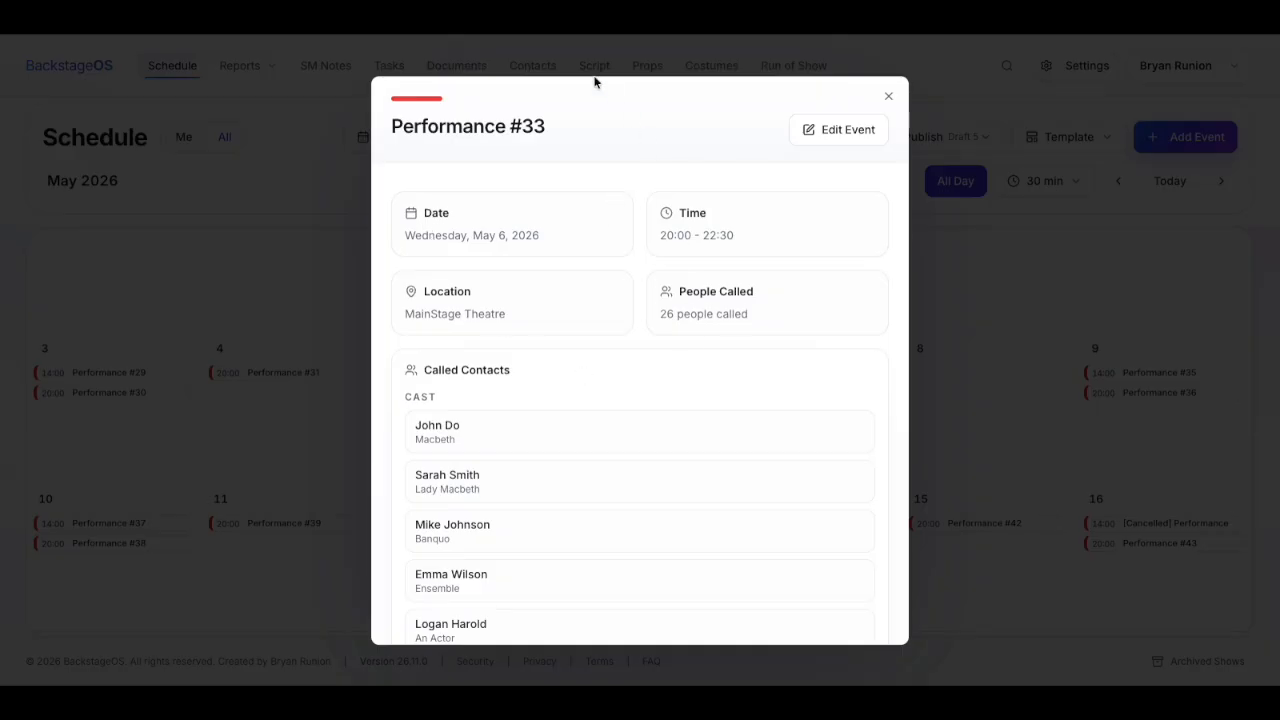
- Examine the performance's called contacts in the cast, crew, stage management and theater staff groups
{"action": "scroll", "coordinate": [586, 430], "scroll_direction": "down", "scroll_amount": 10}
{"action": "scroll", "coordinate": [587, 435], "scroll_direction": "down", "scroll_amount": 3}
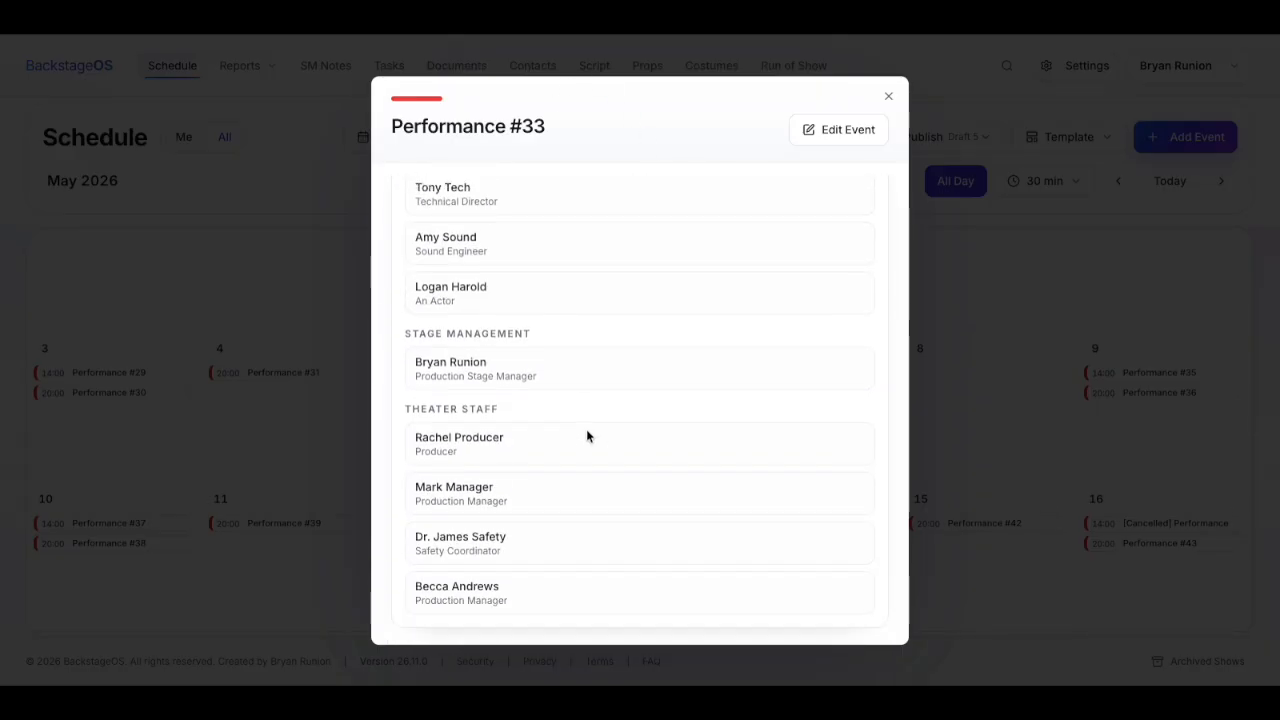
{"action": "scroll", "coordinate": [550, 338], "scroll_direction": "up", "scroll_amount": 3}
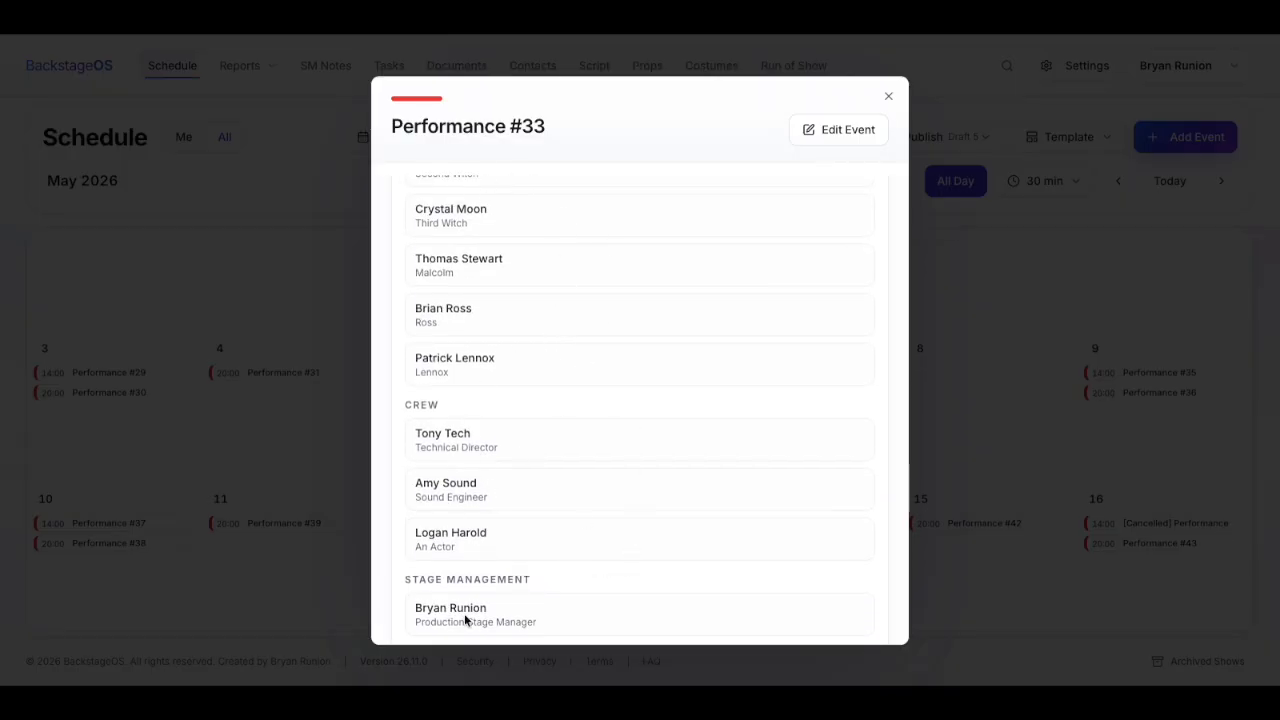
{"action": "scroll", "coordinate": [575, 282], "scroll_direction": "up", "scroll_amount": 5}
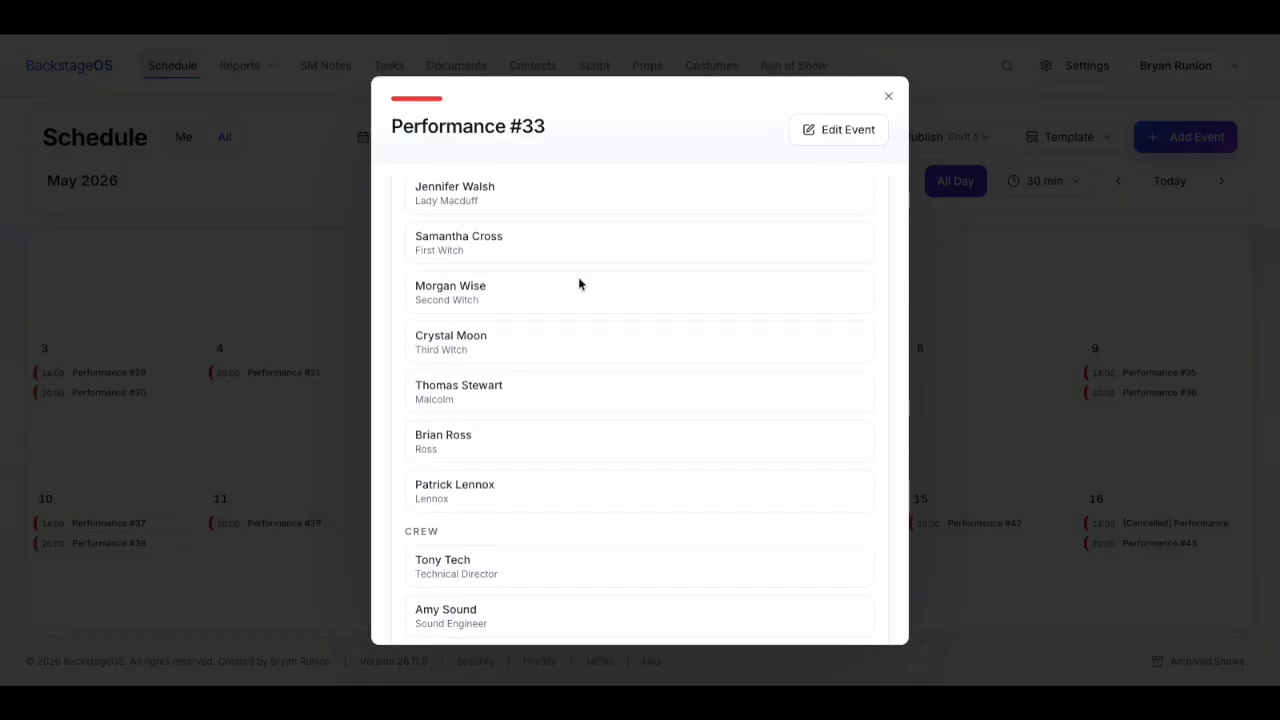
{"action": "scroll", "coordinate": [578, 284], "scroll_direction": "up", "scroll_amount": 5}
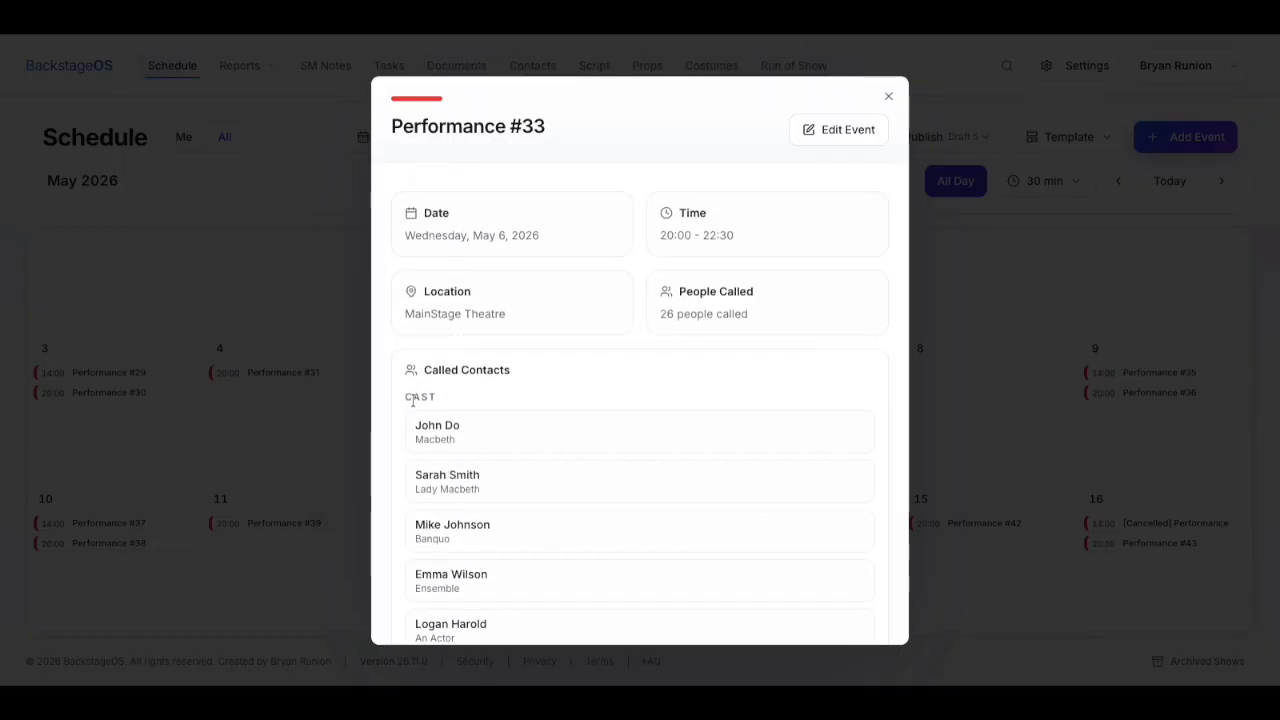
{"action": "scroll", "coordinate": [462, 452], "scroll_direction": "down", "scroll_amount": 2}
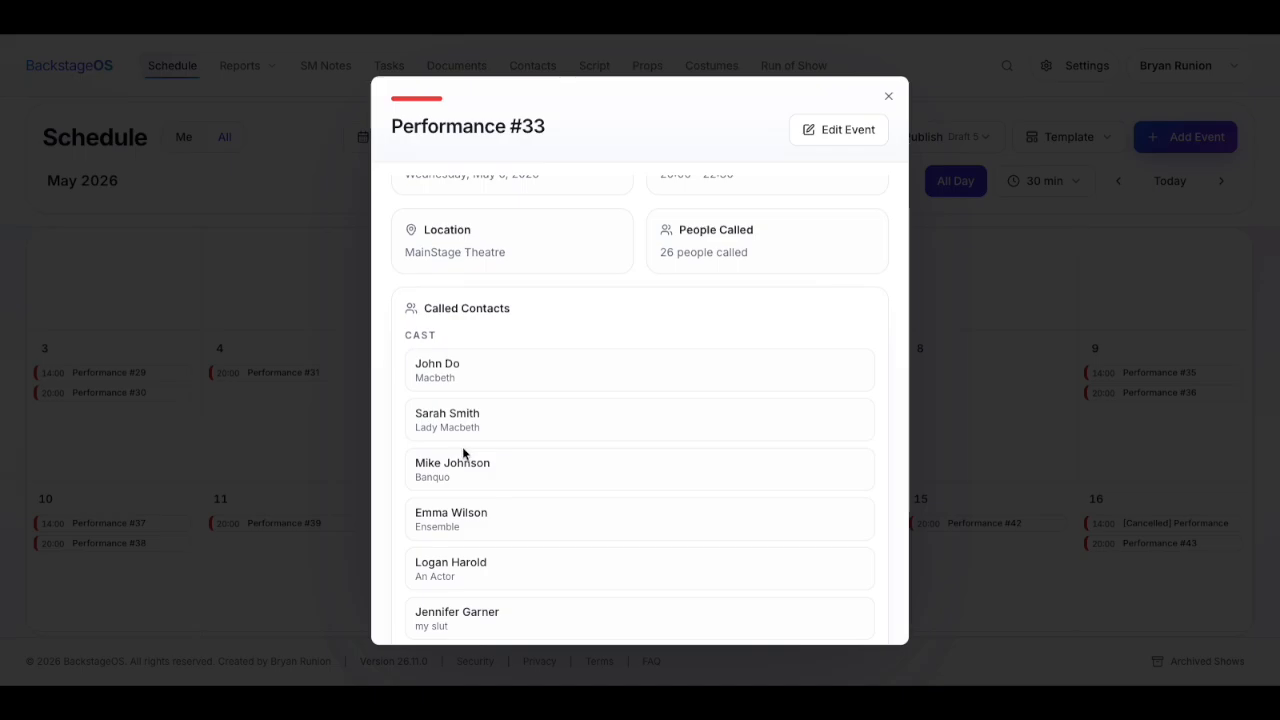
{"action": "scroll", "coordinate": [462, 452], "scroll_direction": "down", "scroll_amount": 2}
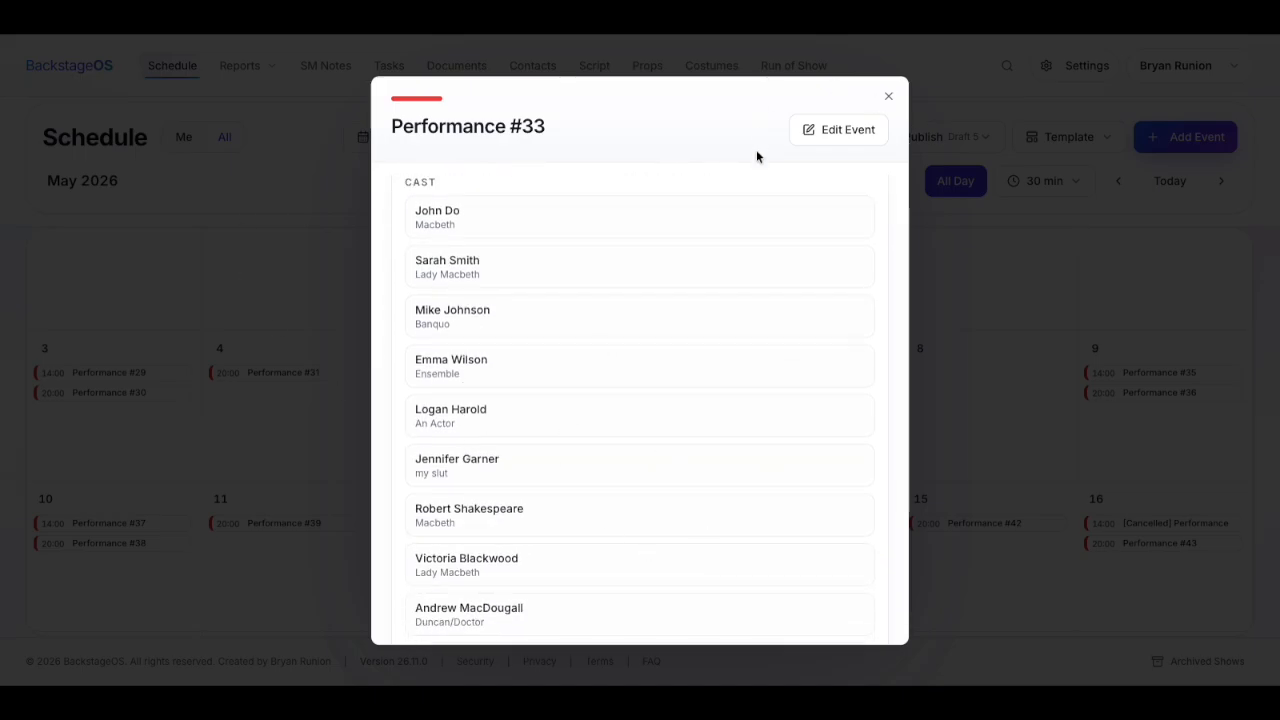
{"action": "scroll", "coordinate": [674, 278], "scroll_direction": "down", "scroll_amount": 8}
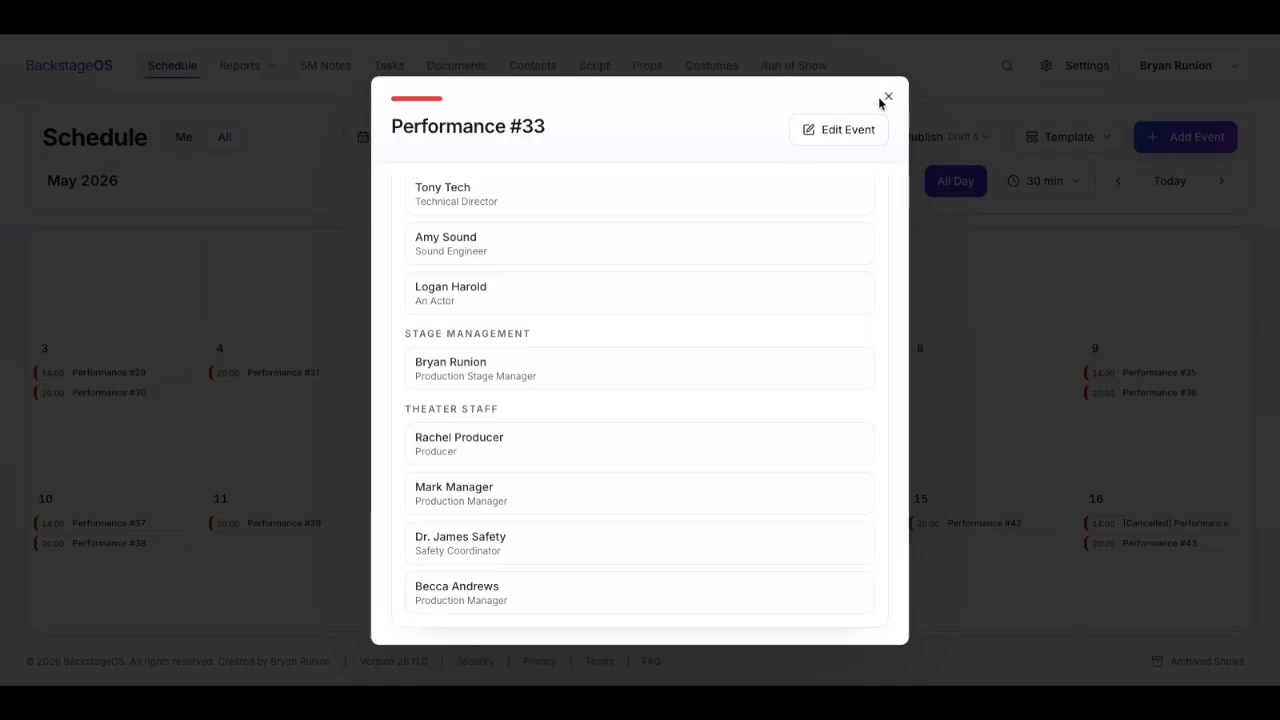
- Open the May 6 performance for editing and look over its details form
{"action": "left_click", "coordinate": [862, 128]}
{"action": "scroll", "coordinate": [823, 274], "scroll_direction": "down", "scroll_amount": 3}
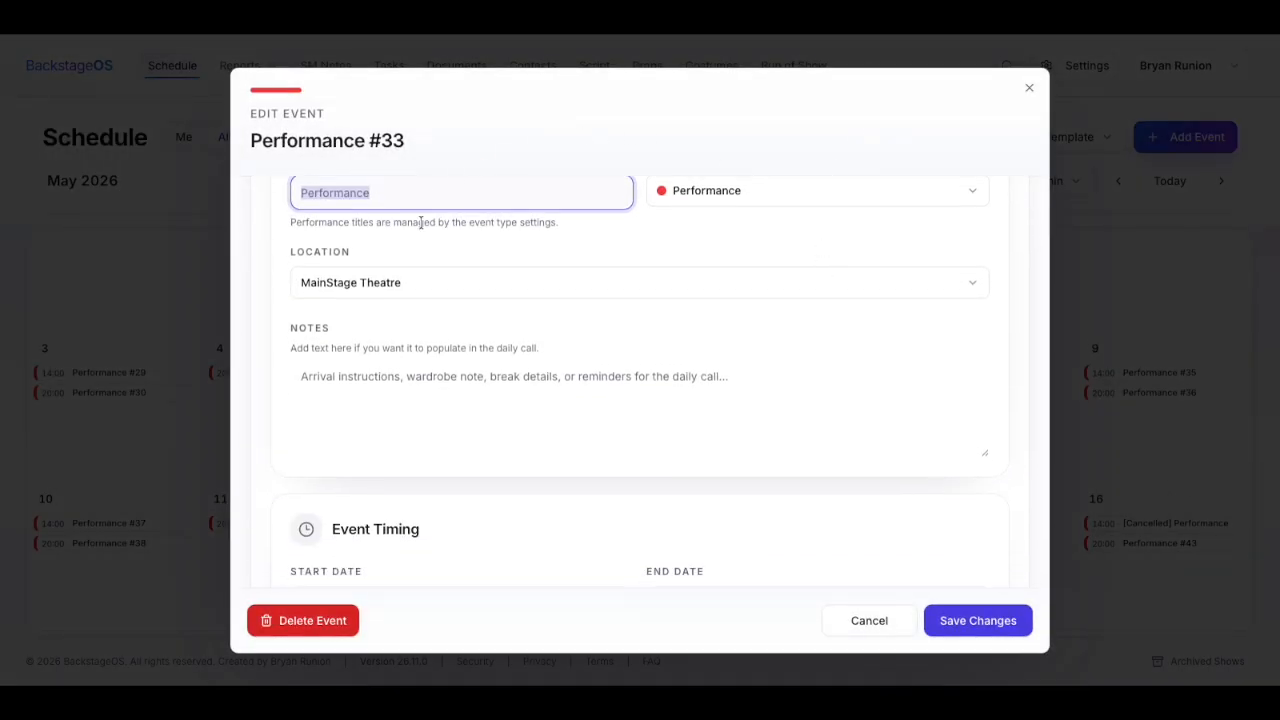
{"action": "scroll", "coordinate": [426, 375], "scroll_direction": "down", "scroll_amount": 1}
{"action": "scroll", "coordinate": [554, 506], "scroll_direction": "up", "scroll_amount": 3}
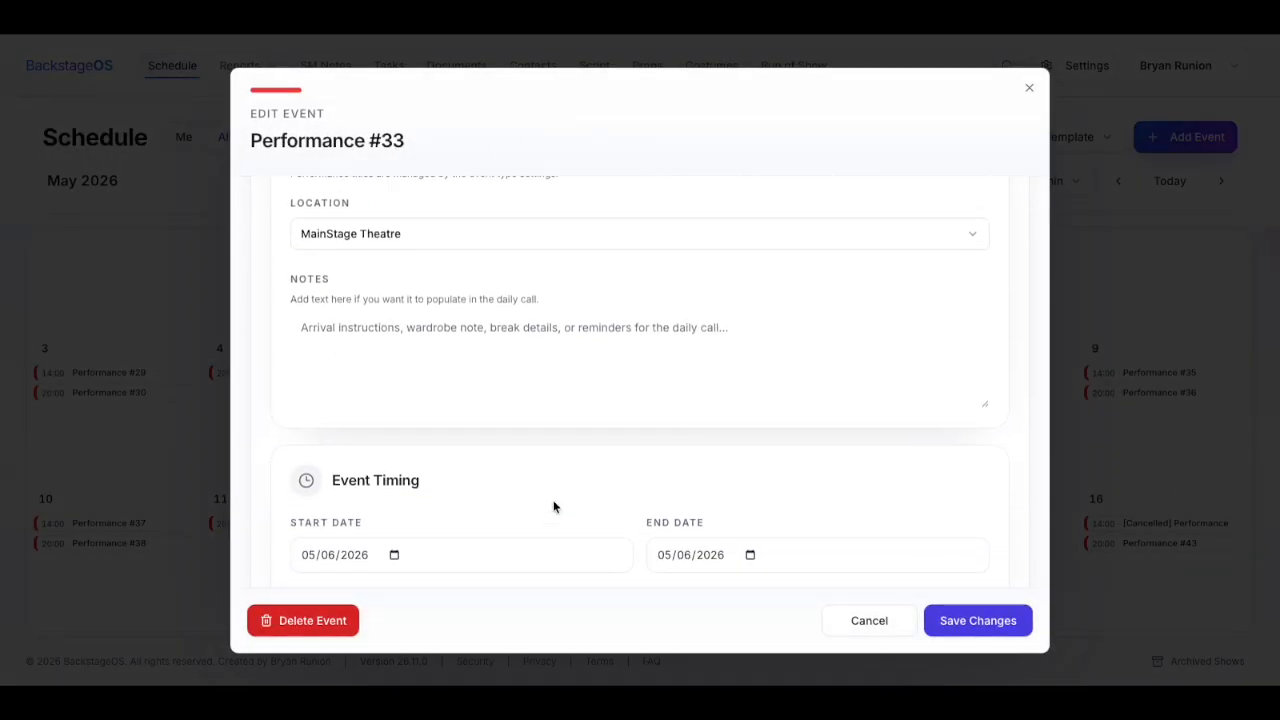
- Check whether the performance's event title can be edited and examine the available event types
{"action": "left_click", "coordinate": [469, 336]}
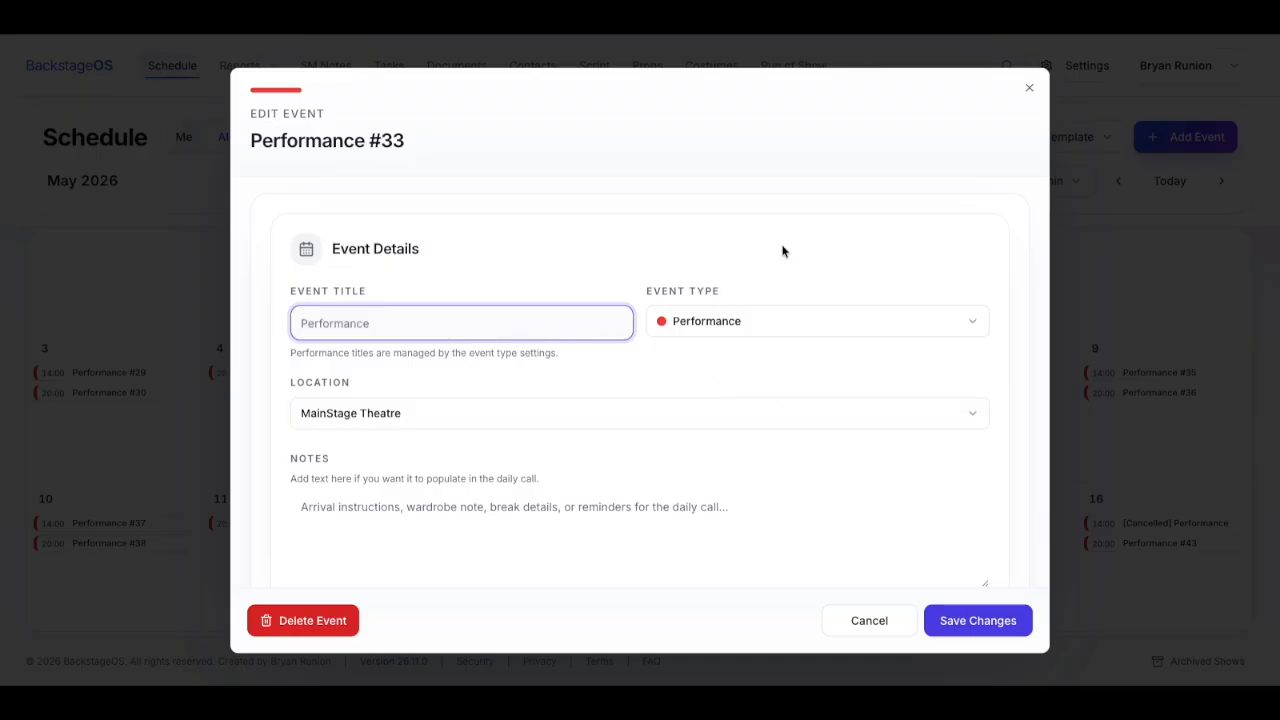
{"action": "left_click", "coordinate": [772, 331]}
{"action": "left_click", "coordinate": [292, 336]}
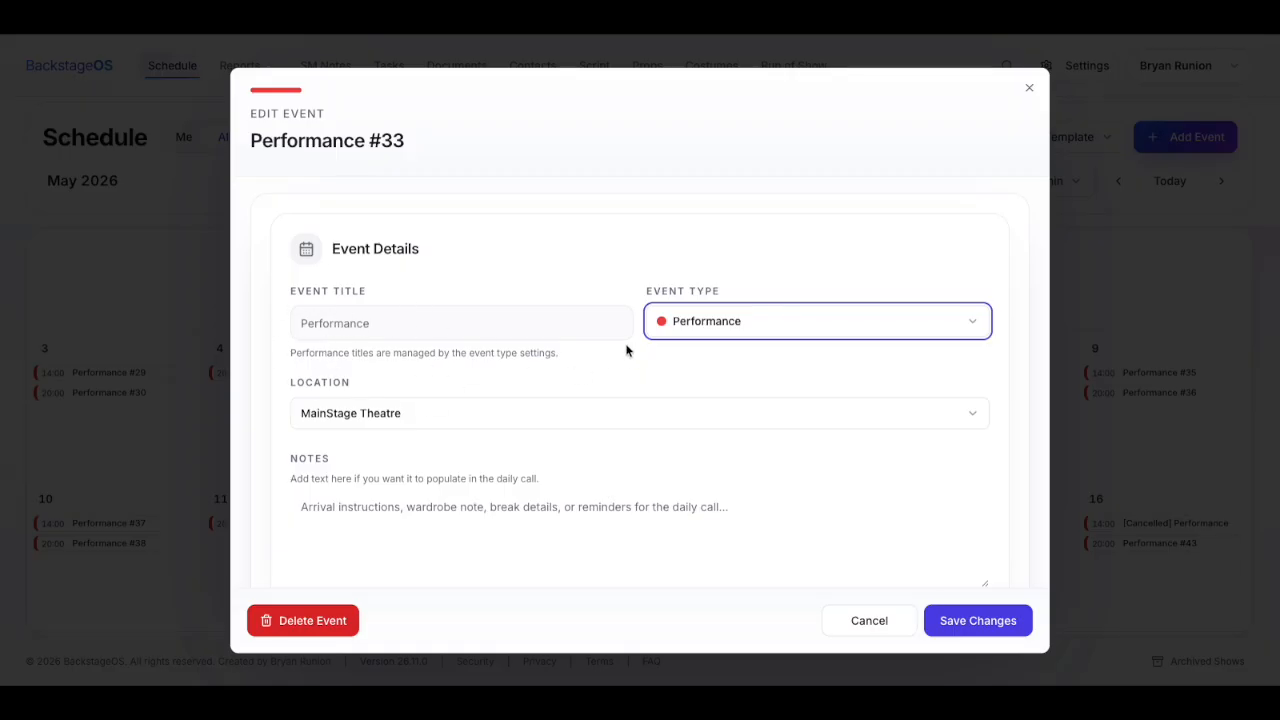
{"action": "left_click", "coordinate": [603, 324]}
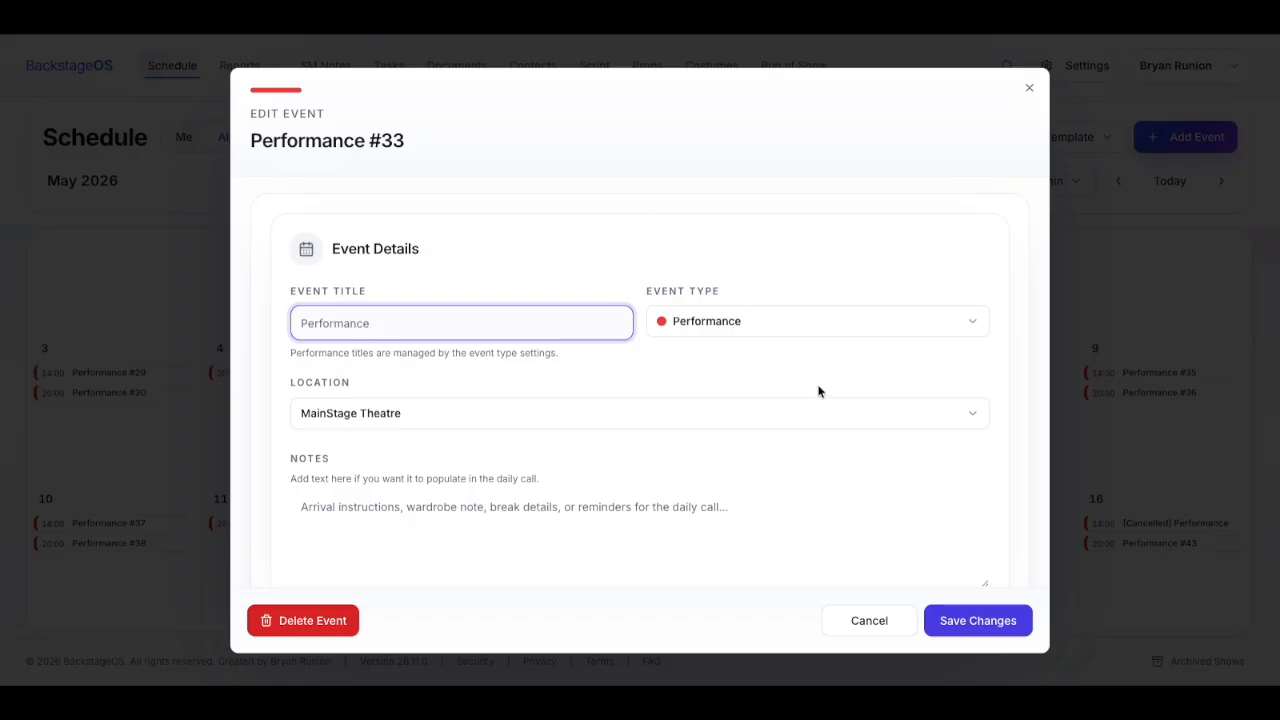
{"action": "left_click", "coordinate": [817, 326]}
{"action": "scroll", "coordinate": [723, 434], "scroll_direction": "down", "scroll_amount": 1}
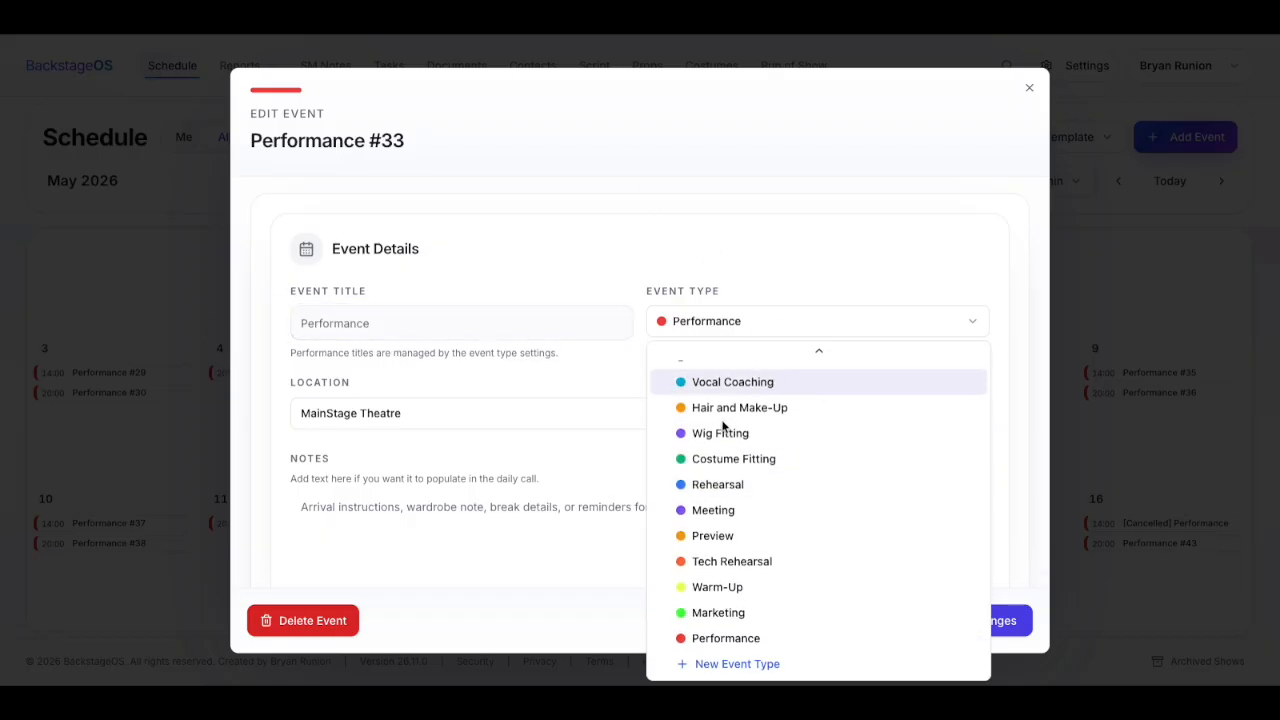
{"action": "left_click", "coordinate": [760, 248]}
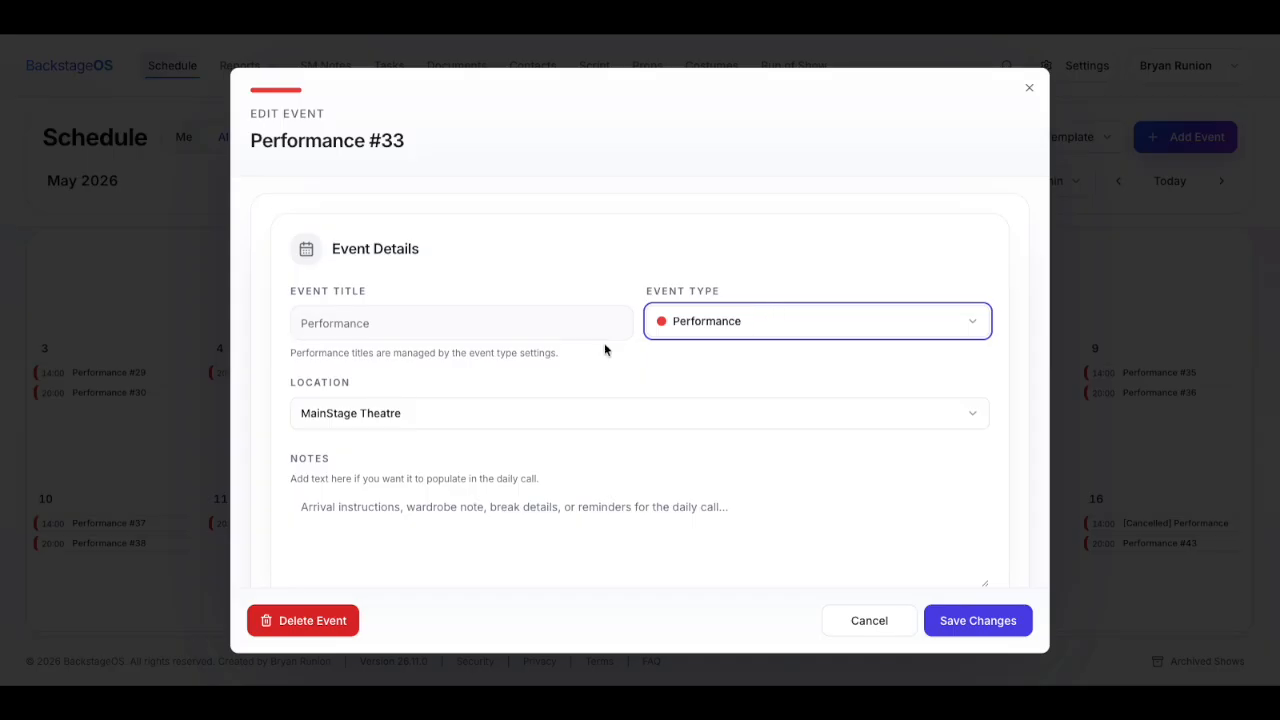
- Examine the performance's notes, timing, people called and private notes fields, and close the form without saving
{"action": "scroll", "coordinate": [723, 389], "scroll_direction": "down", "scroll_amount": 4}
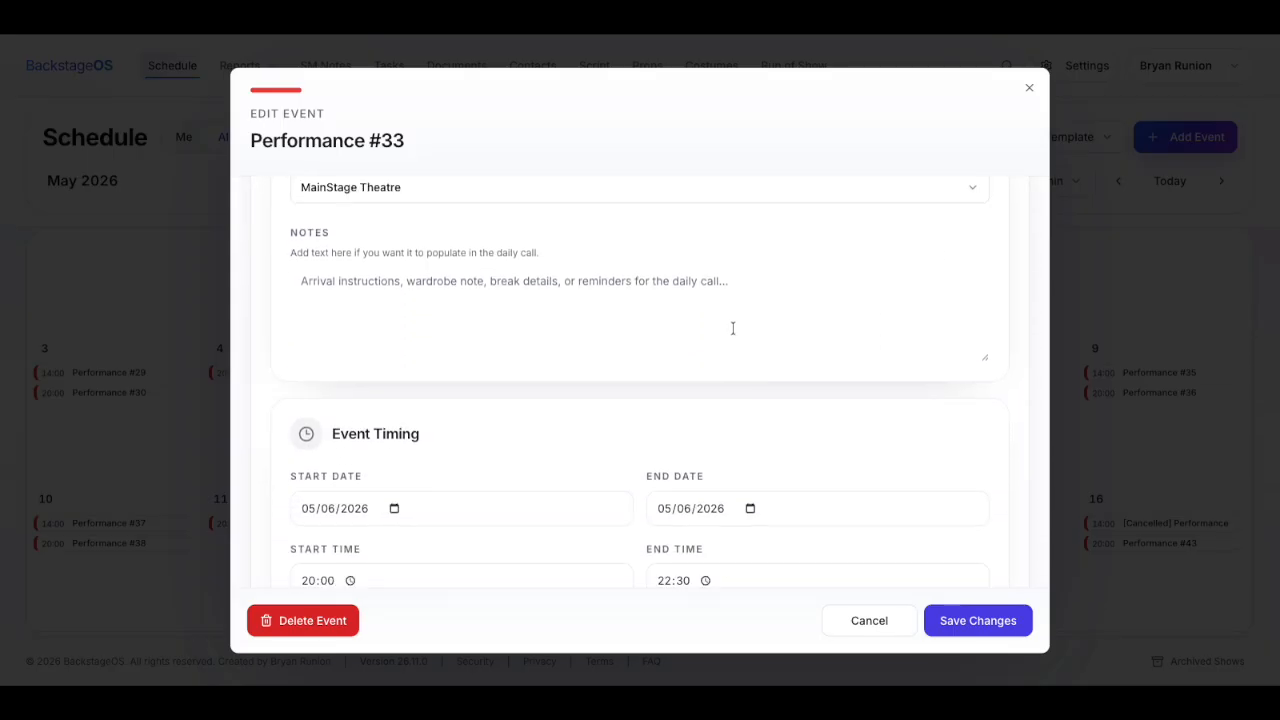
{"action": "scroll", "coordinate": [732, 328], "scroll_direction": "down", "scroll_amount": 3}
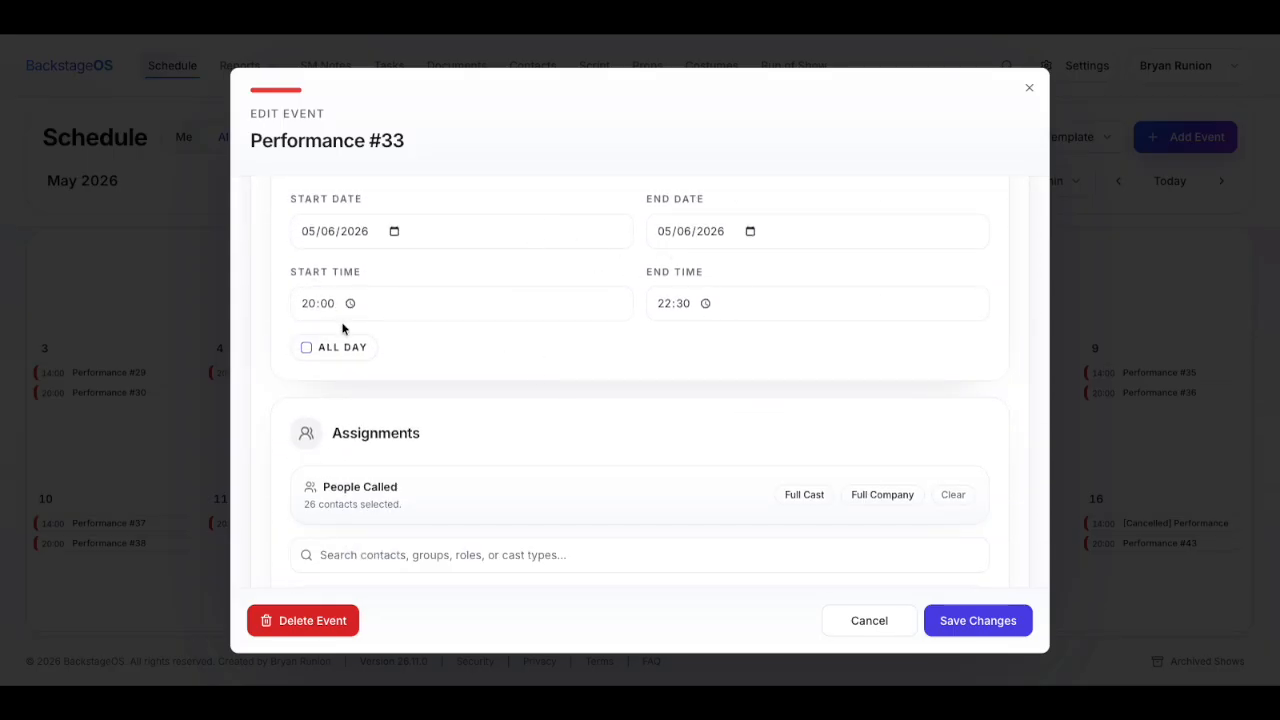
{"action": "scroll", "coordinate": [649, 483], "scroll_direction": "down", "scroll_amount": 3}
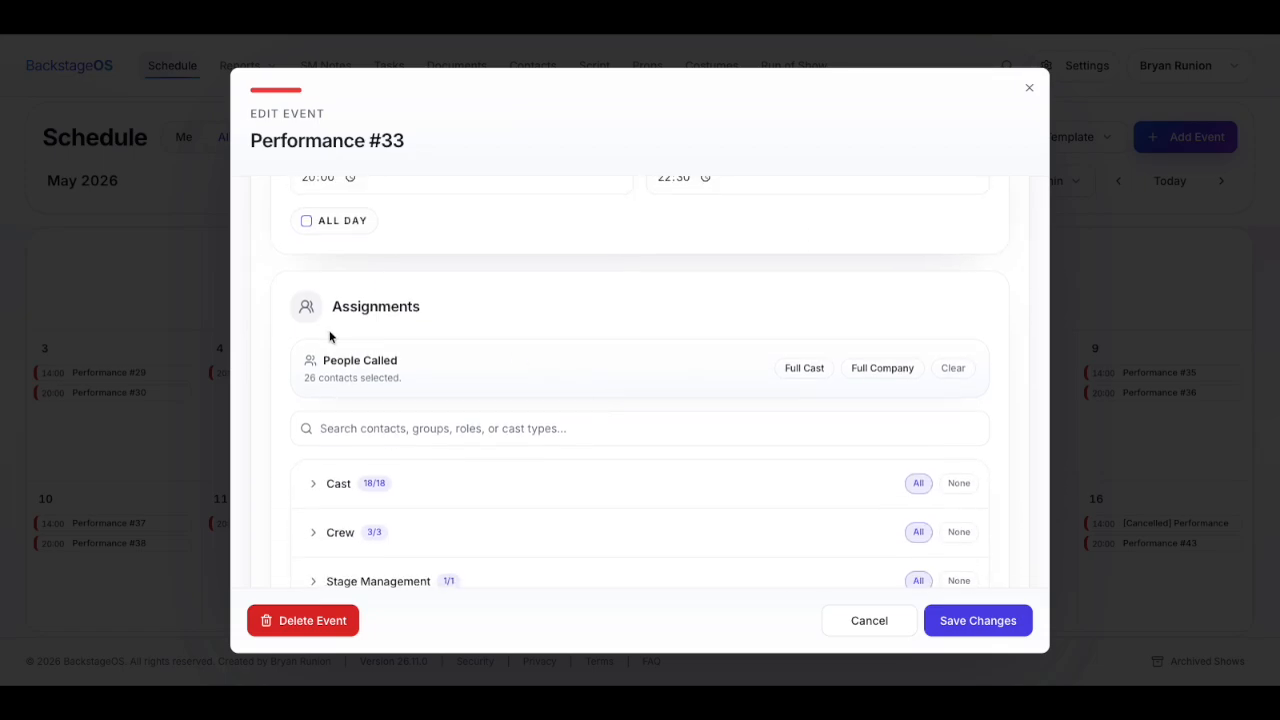
{"action": "scroll", "coordinate": [608, 436], "scroll_direction": "down", "scroll_amount": 1}
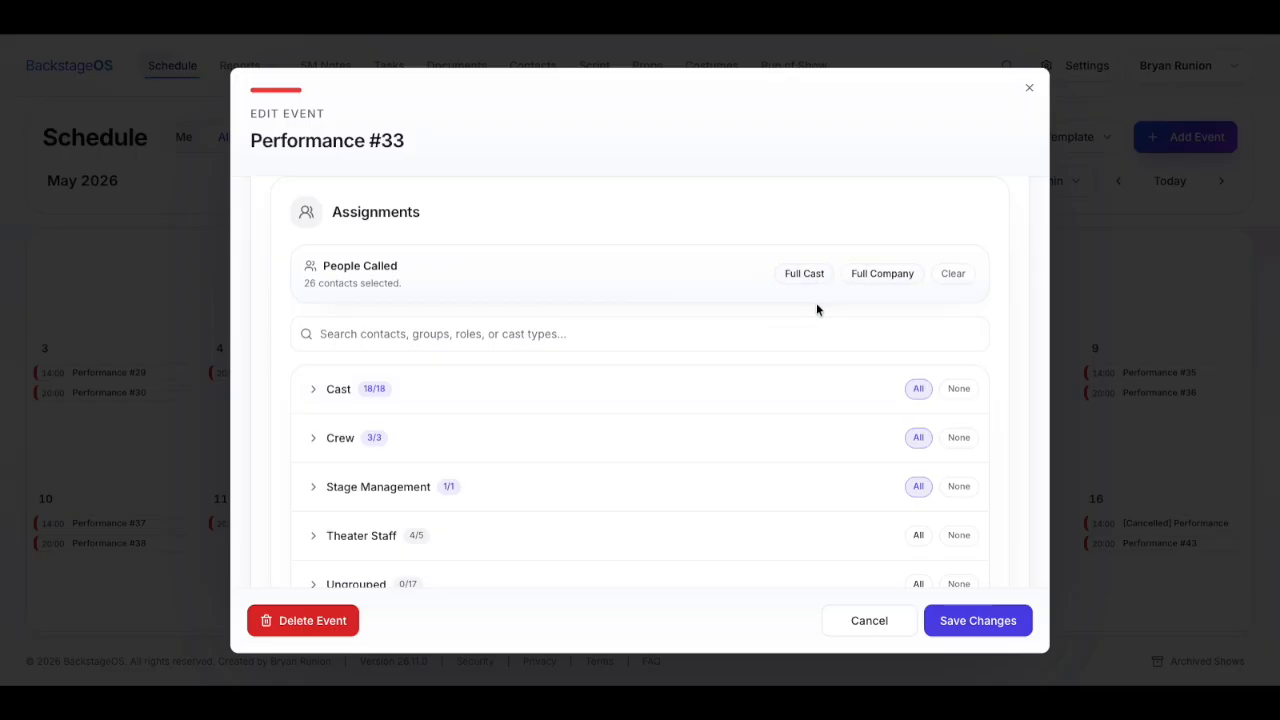
{"action": "scroll", "coordinate": [775, 410], "scroll_direction": "down", "scroll_amount": 4}
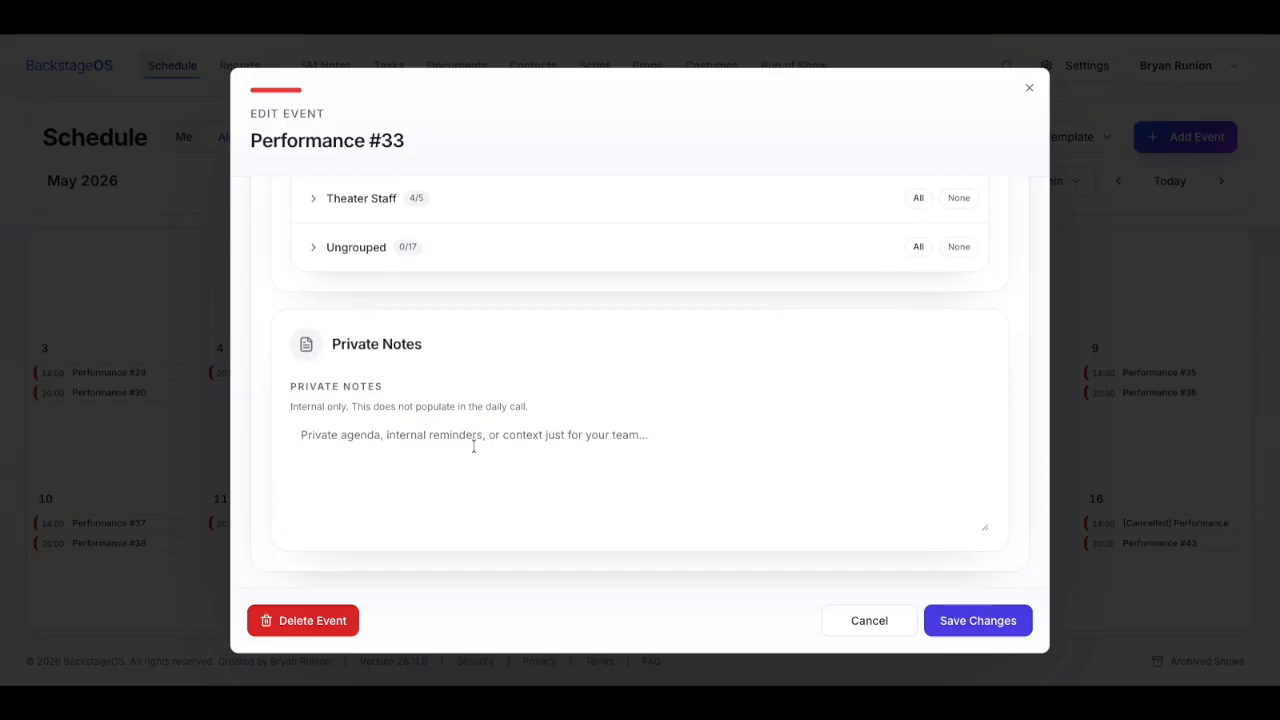
{"action": "scroll", "coordinate": [472, 443], "scroll_direction": "up", "scroll_amount": 7}
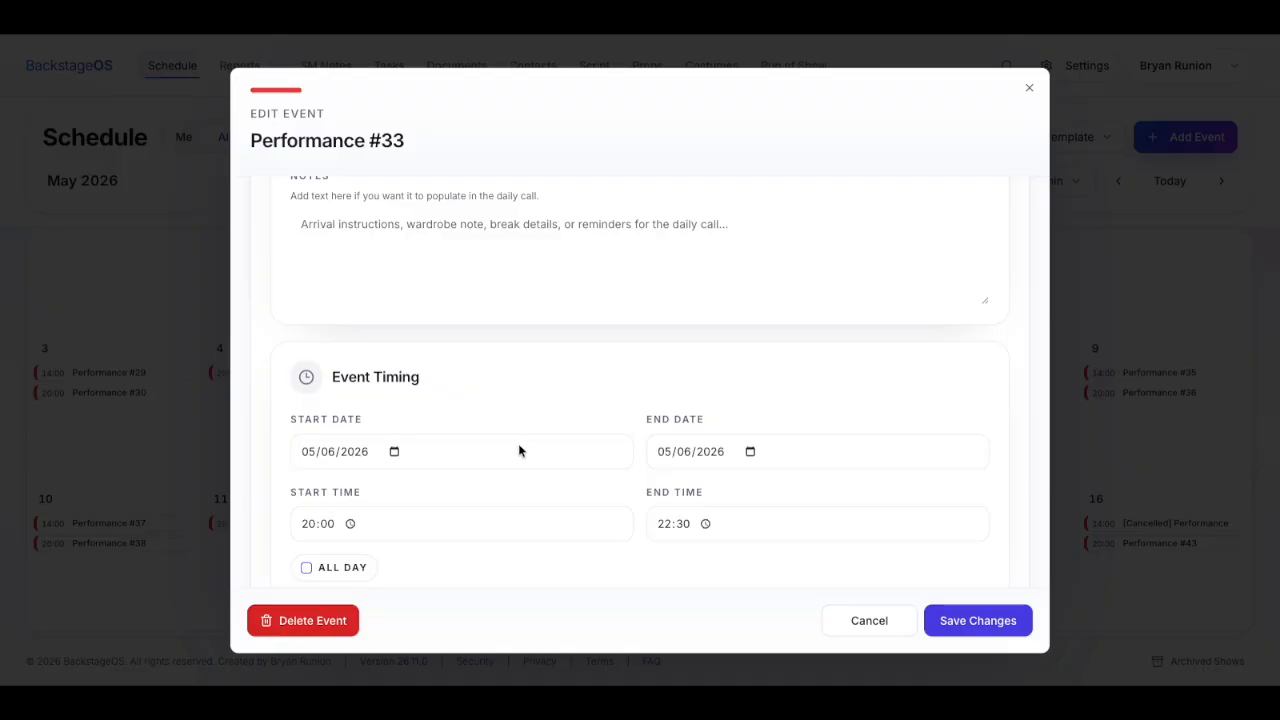
{"action": "scroll", "coordinate": [518, 451], "scroll_direction": "up", "scroll_amount": 1}
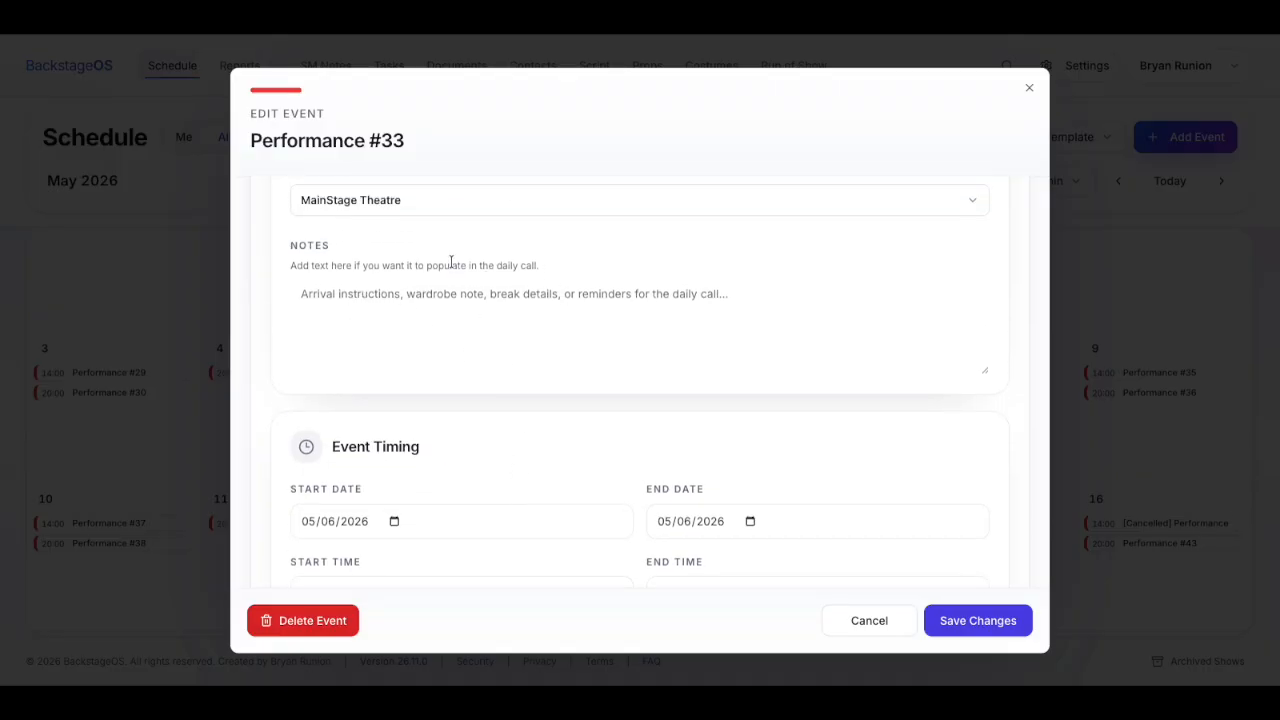
{"action": "scroll", "coordinate": [430, 283], "scroll_direction": "up", "scroll_amount": 1}
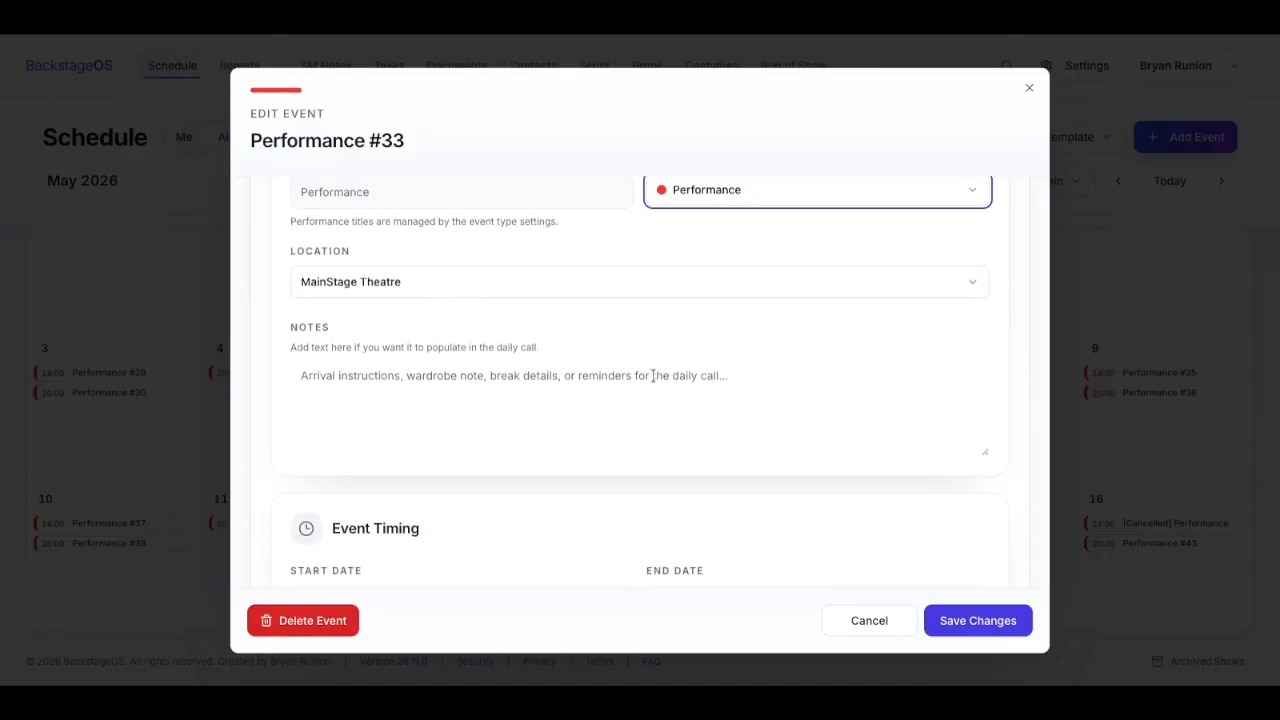
{"action": "left_click", "coordinate": [842, 626]}
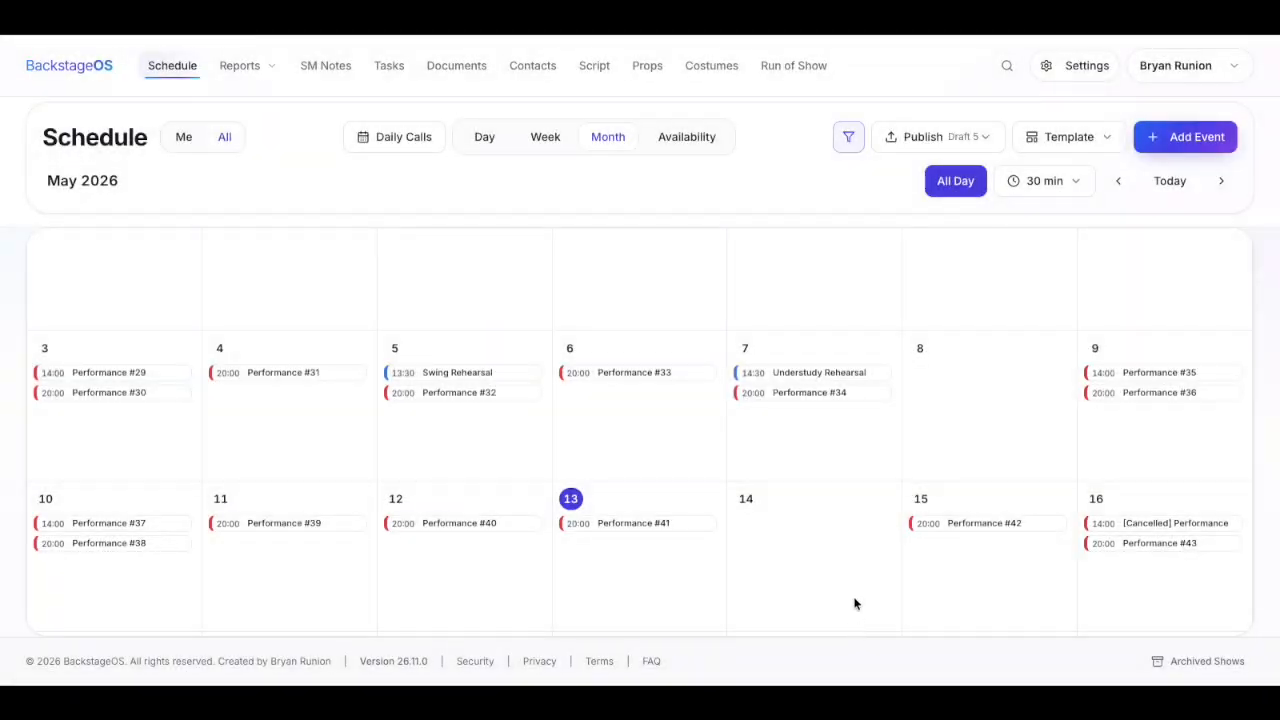
- Show the schedule by day and look over the Sunday, May 10 performances
{"action": "left_click", "coordinate": [485, 160]}
{"action": "scroll", "coordinate": [626, 386], "scroll_direction": "down", "scroll_amount": 5}
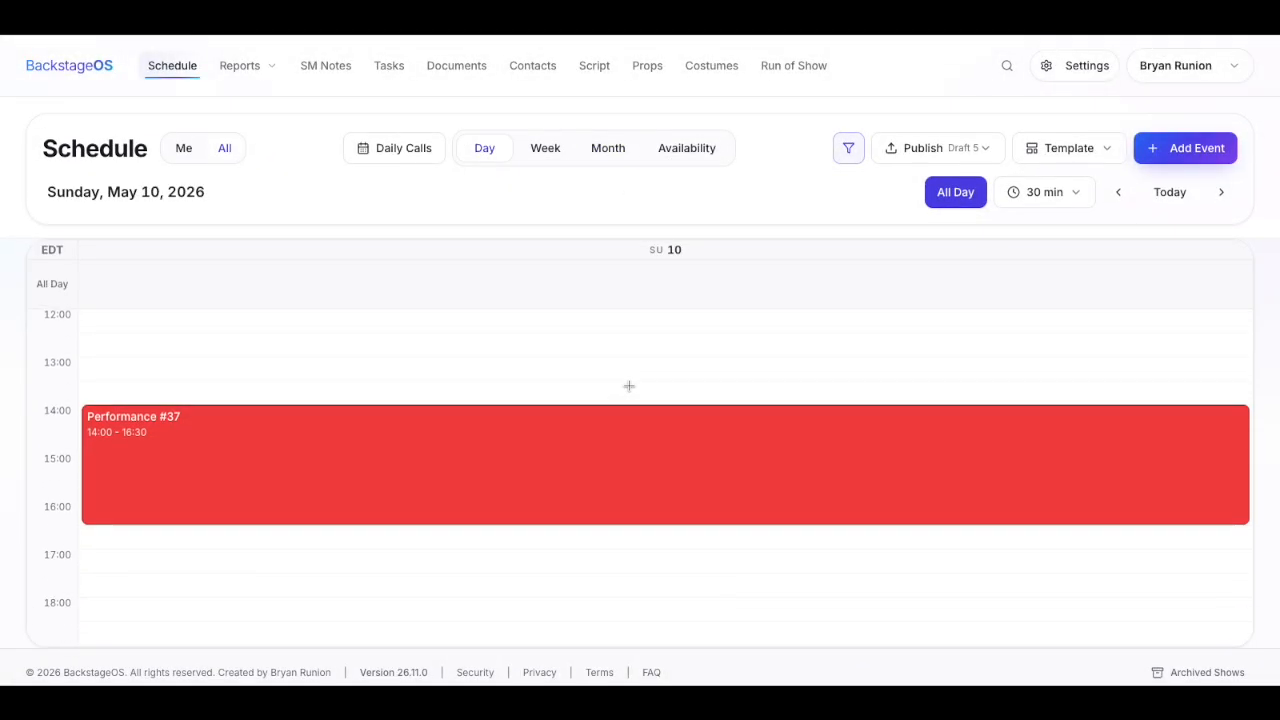
{"action": "scroll", "coordinate": [630, 386], "scroll_direction": "down", "scroll_amount": 2}
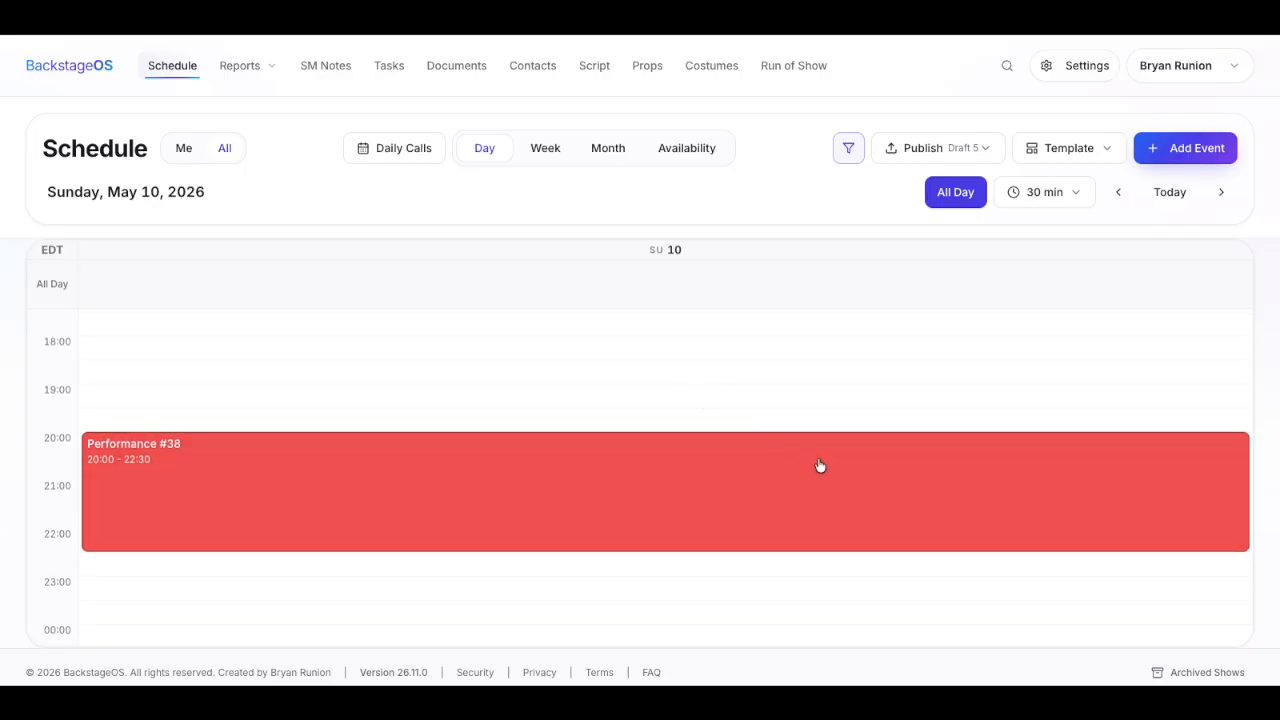
{"action": "scroll", "coordinate": [833, 448], "scroll_direction": "up", "scroll_amount": 5}
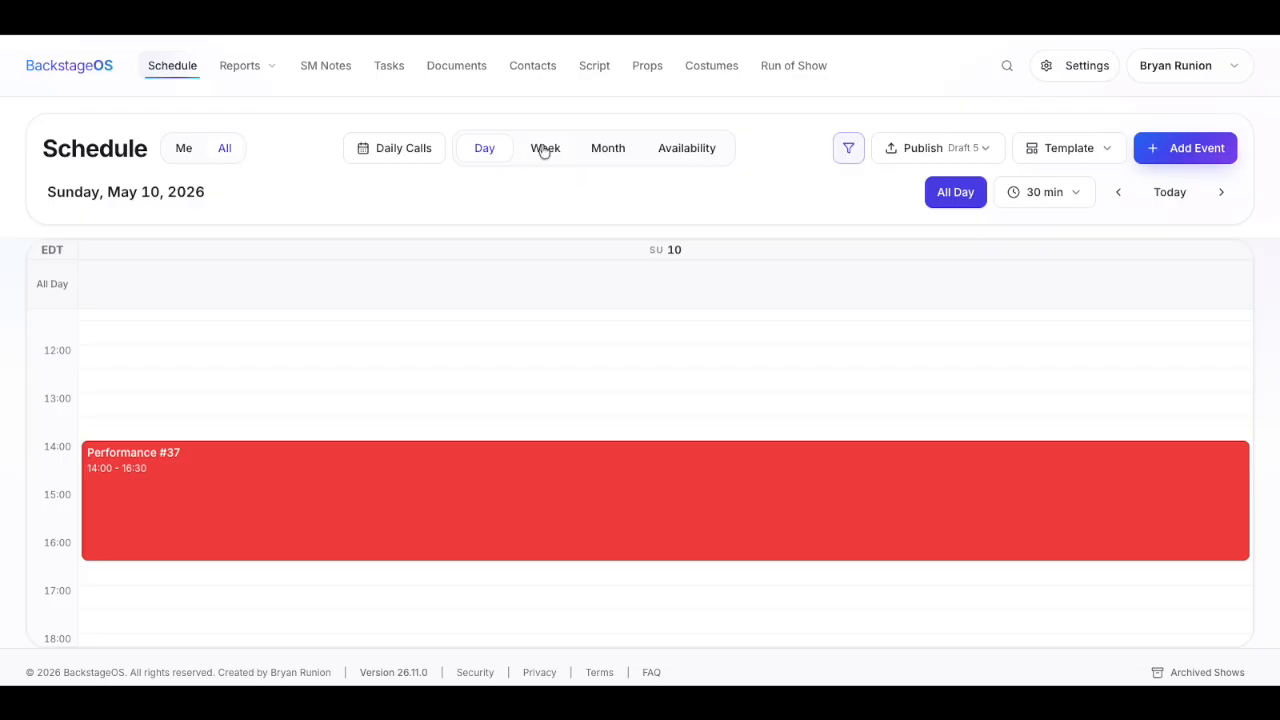
- Show the schedule by week and look over the events across the day's hours
{"action": "left_click", "coordinate": [544, 150]}
{"action": "left_click", "coordinate": [506, 250]}
{"action": "scroll", "coordinate": [396, 400], "scroll_direction": "down", "scroll_amount": 6}
{"action": "scroll", "coordinate": [399, 399], "scroll_direction": "down", "scroll_amount": 2}
- Return to the month view, open May 6 from its date and look over that day's schedule
{"action": "left_click", "coordinate": [608, 148]}
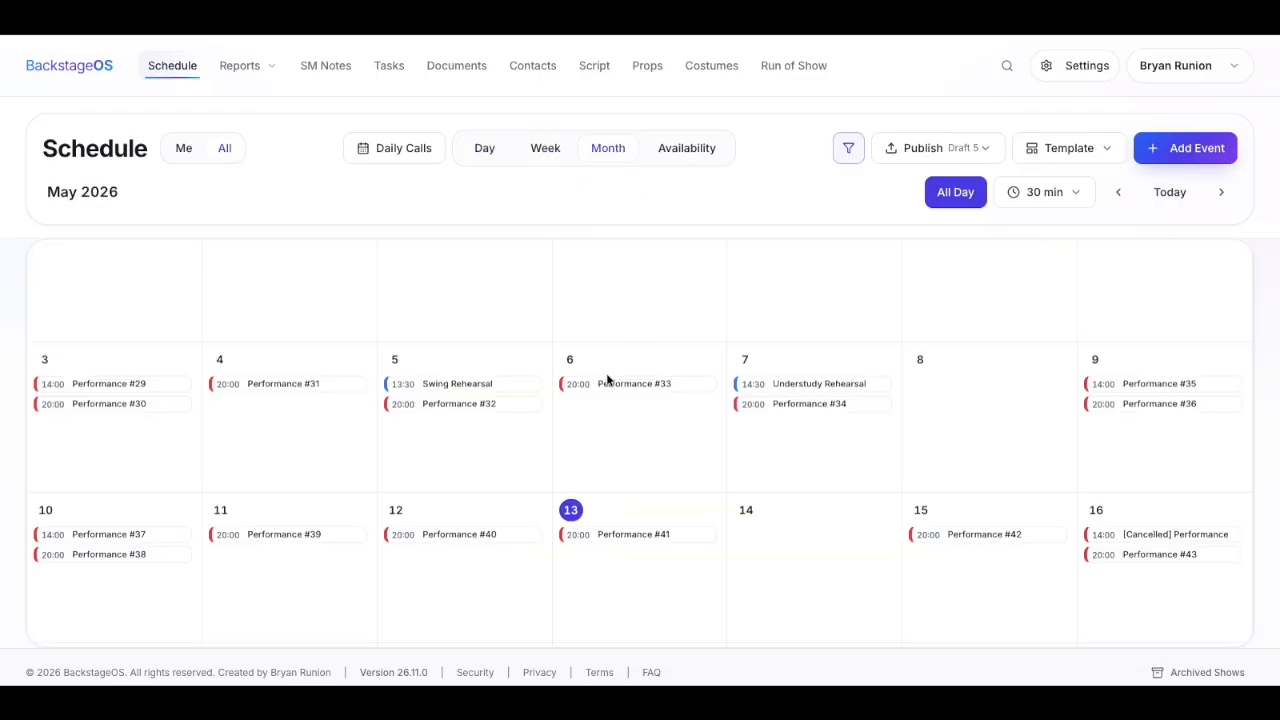
{"action": "left_click", "coordinate": [574, 362]}
{"action": "scroll", "coordinate": [731, 417], "scroll_direction": "down", "scroll_amount": 5}
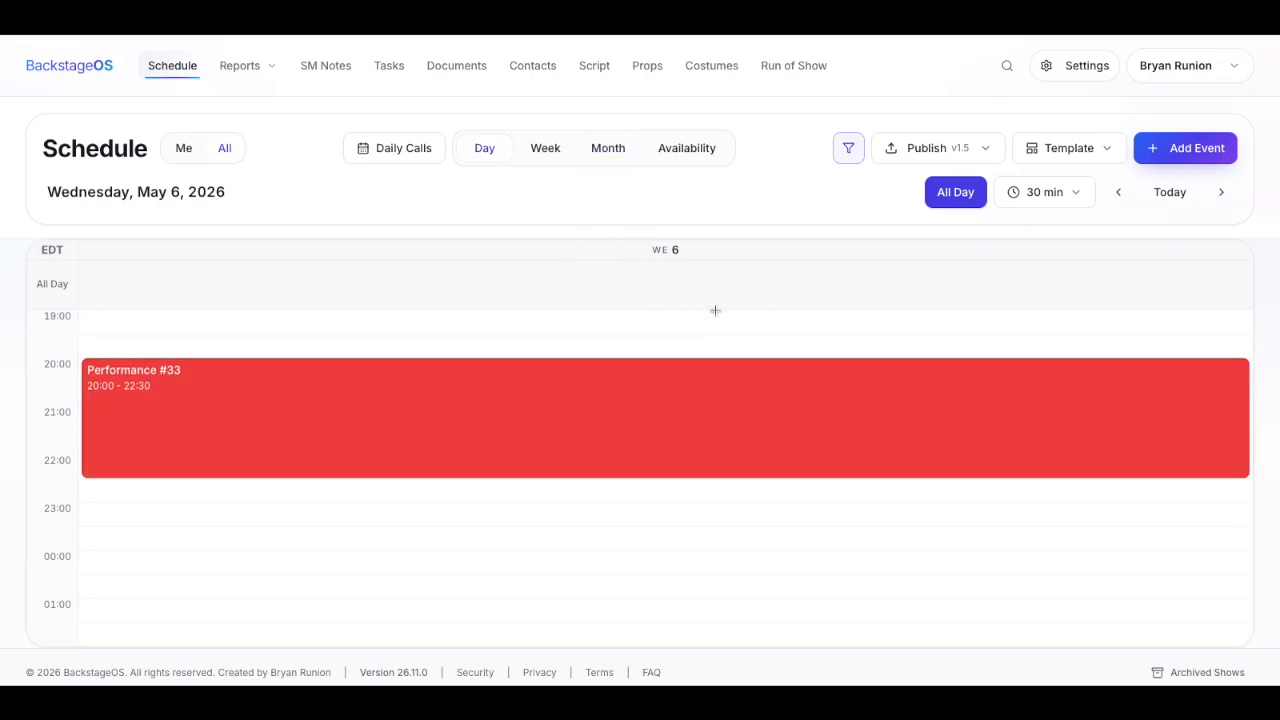
{"action": "scroll", "coordinate": [784, 308], "scroll_direction": "up", "scroll_amount": 1}
- Show the week of May 3-9 and bring its afternoon performances and rehearsals into view
{"action": "left_click", "coordinate": [549, 150]}
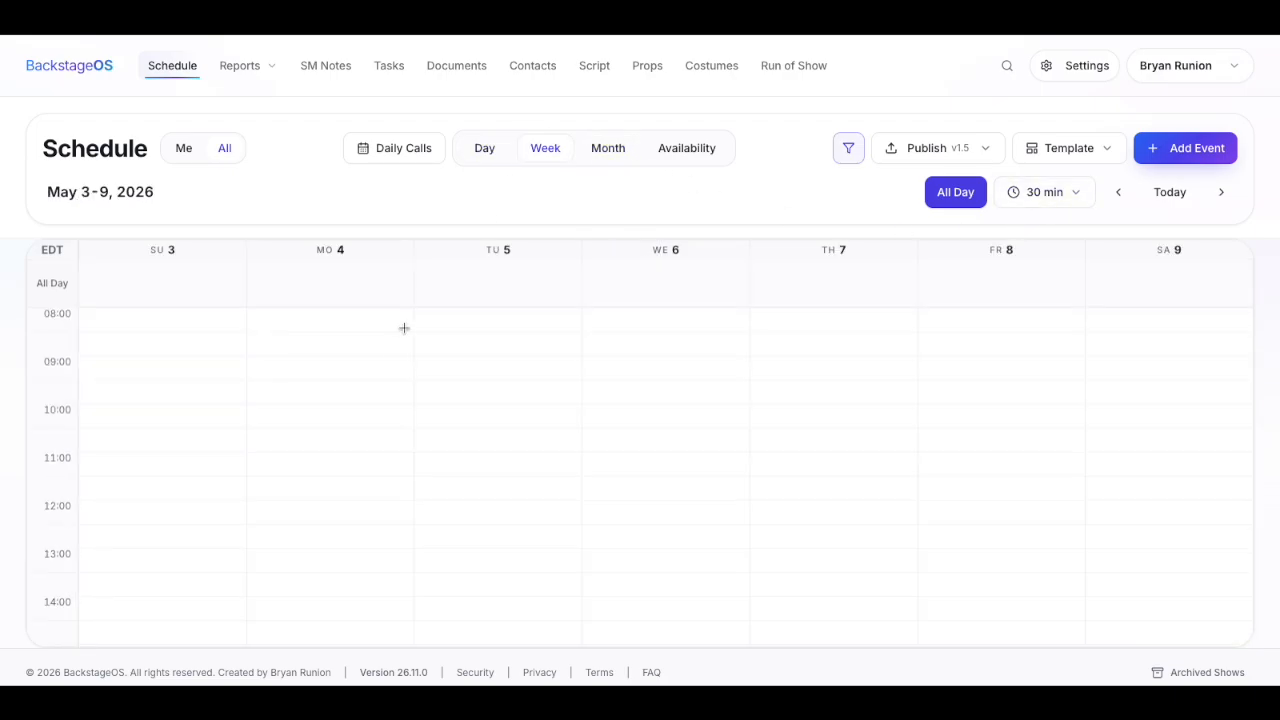
{"action": "scroll", "coordinate": [729, 406], "scroll_direction": "down", "scroll_amount": 2}
{"action": "scroll", "coordinate": [730, 408], "scroll_direction": "down", "scroll_amount": 1}
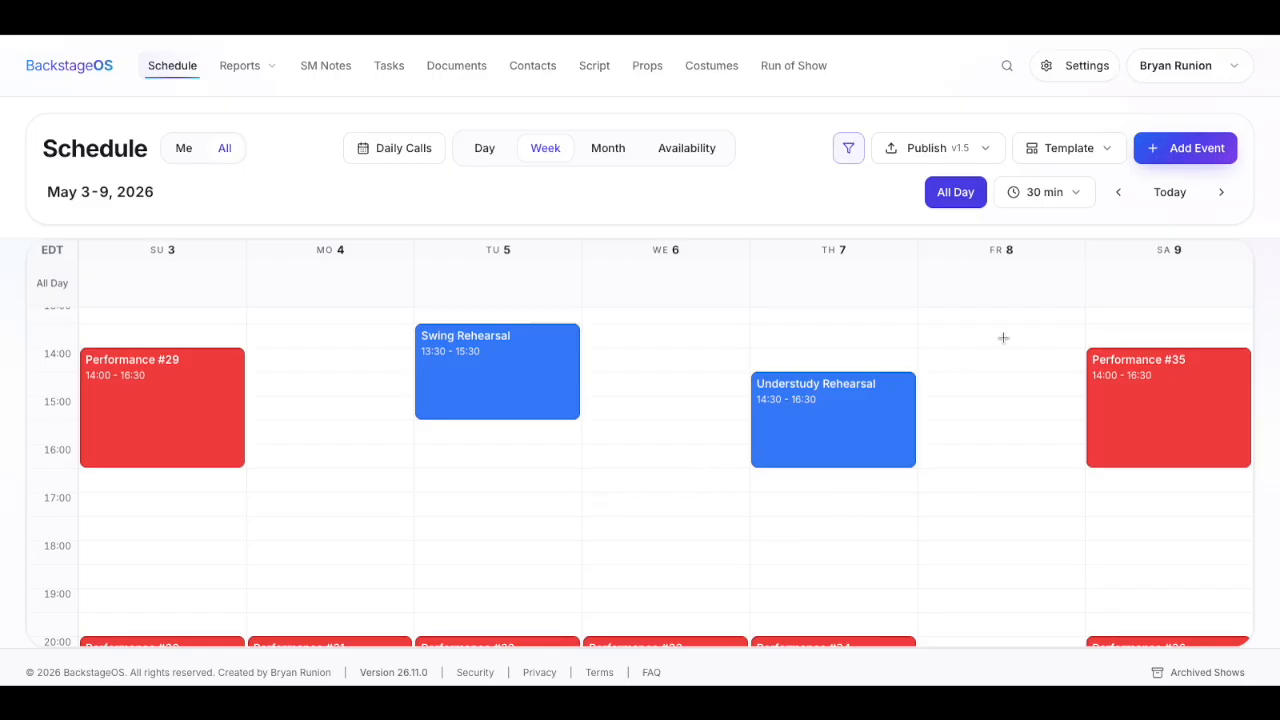
- Set the schedule's time increment to 15 minutes and try moving Thursday's Understudy Rehearsal
{"action": "left_click", "coordinate": [1075, 199]}
{"action": "left_click", "coordinate": [1080, 232]}
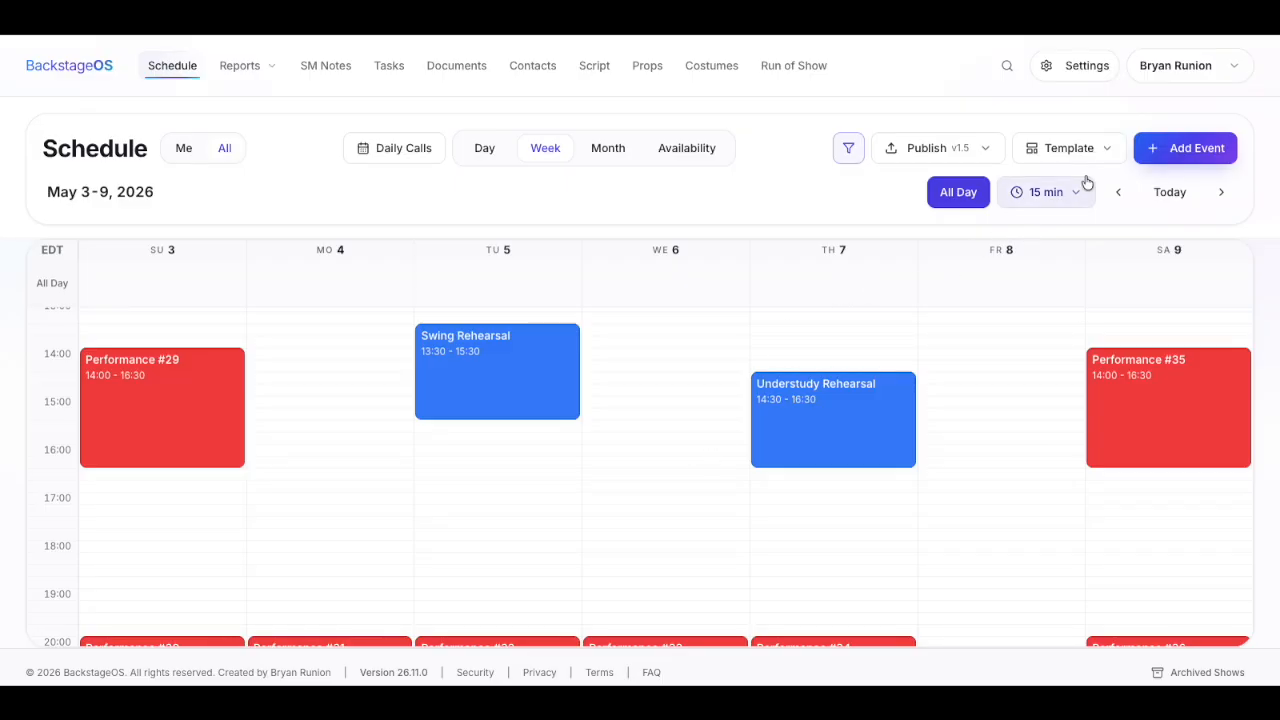
{"action": "left_click", "coordinate": [838, 390]}
{"action": "mouse_move", "coordinate": [840, 391]}
{"action": "left_mouse_down"}
{"action": "mouse_move", "coordinate": [835, 366]}
{"action": "mouse_move", "coordinate": [835, 393]}
{"action": "left_mouse_up"}
- Move Thursday's Understudy Rehearsal to 15:00-17:00 using a 60-minute increment, and set the increment back to 30 minutes
{"action": "left_click", "coordinate": [1045, 192]}
{"action": "left_click", "coordinate": [1017, 277]}
{"action": "left_click_drag", "start_coordinate": [802, 396], "coordinate": [814, 431]}
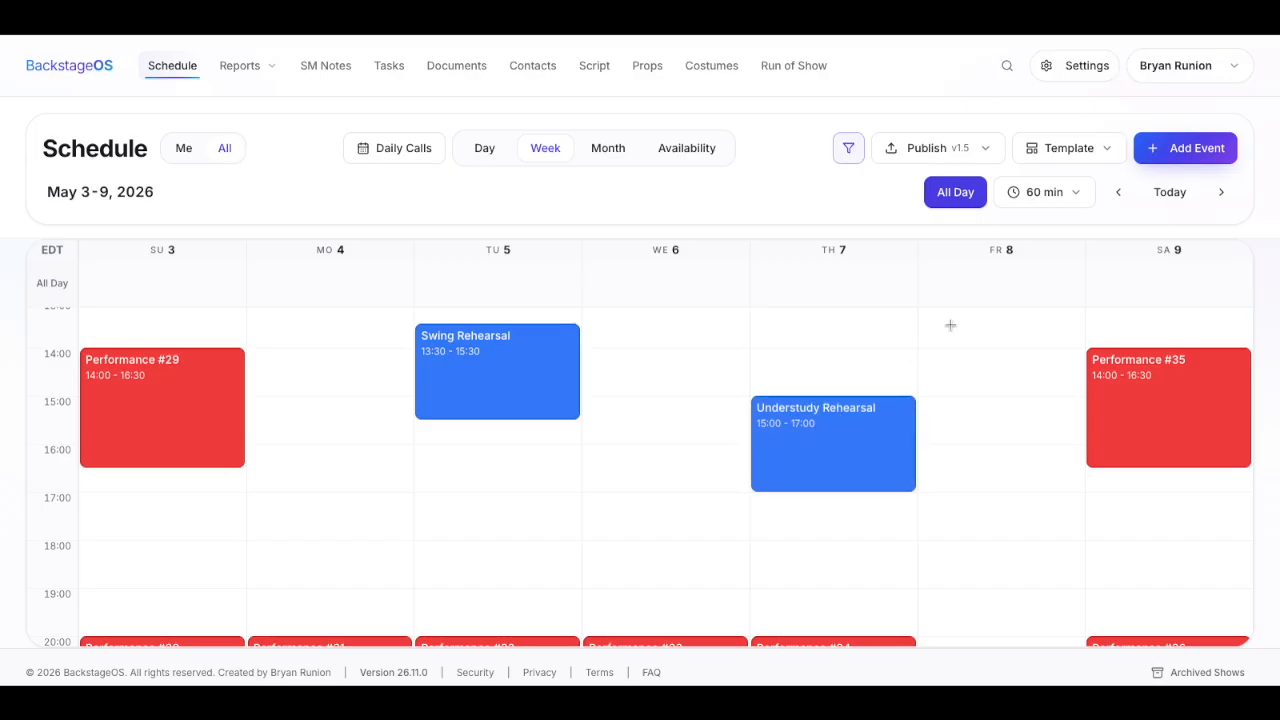
{"action": "left_click", "coordinate": [1083, 193]}
{"action": "left_click", "coordinate": [1062, 258]}
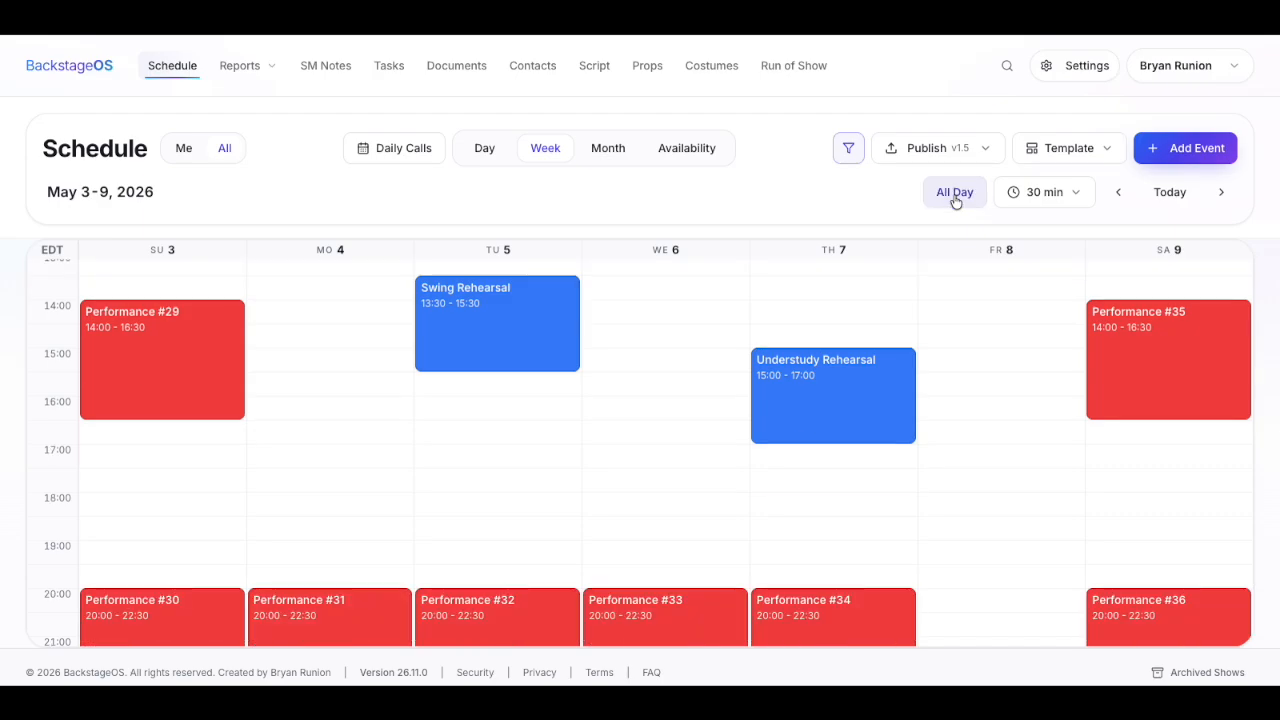
- Toggle the all-day row of the week schedule off and back on
{"action": "left_click", "coordinate": [955, 195]}
{"action": "left_click", "coordinate": [957, 191]}
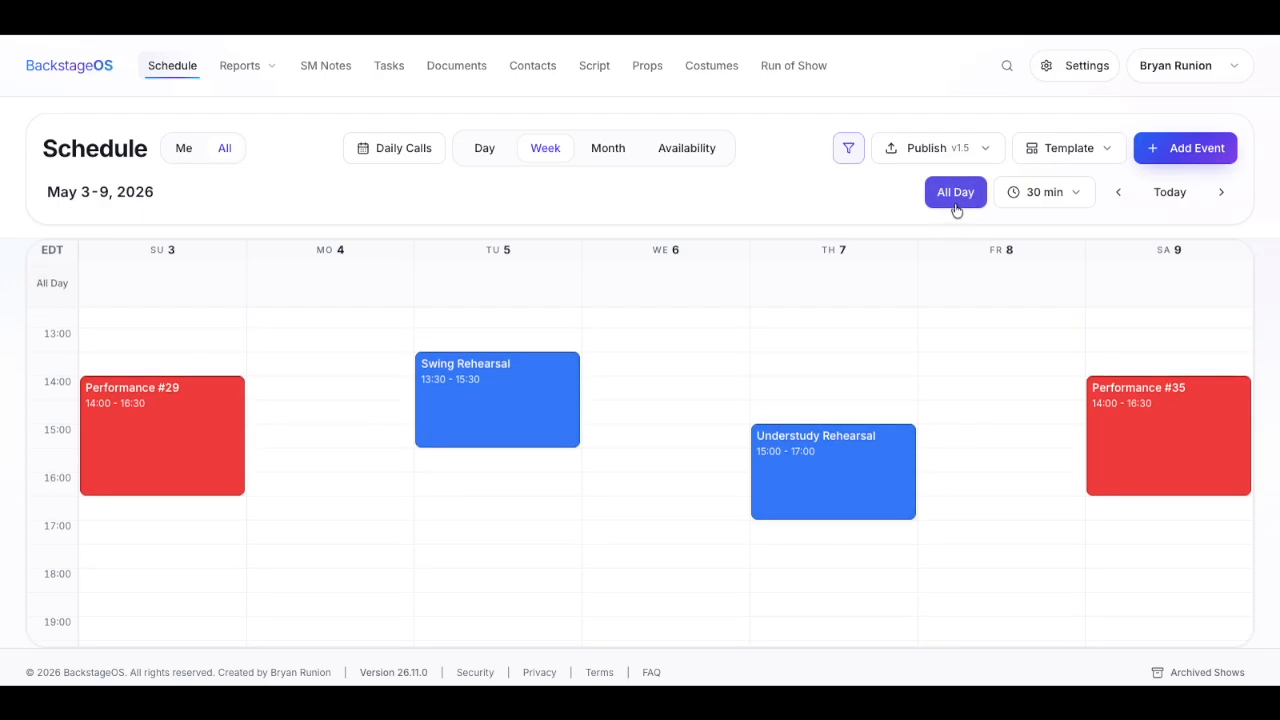
{"action": "left_click", "coordinate": [961, 198]}
{"action": "left_click", "coordinate": [964, 203]}
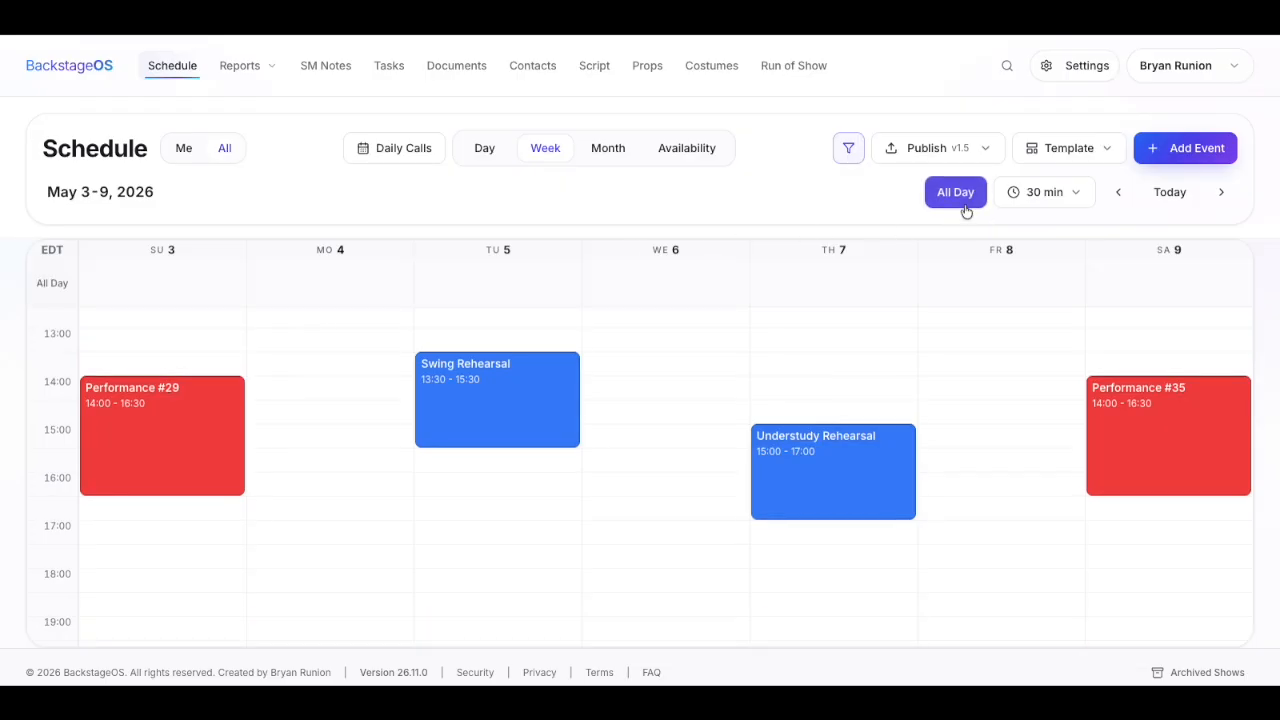
- Filter the schedule with the saved Conflicts view and look over the May 3-9 week
{"action": "left_click", "coordinate": [848, 148]}
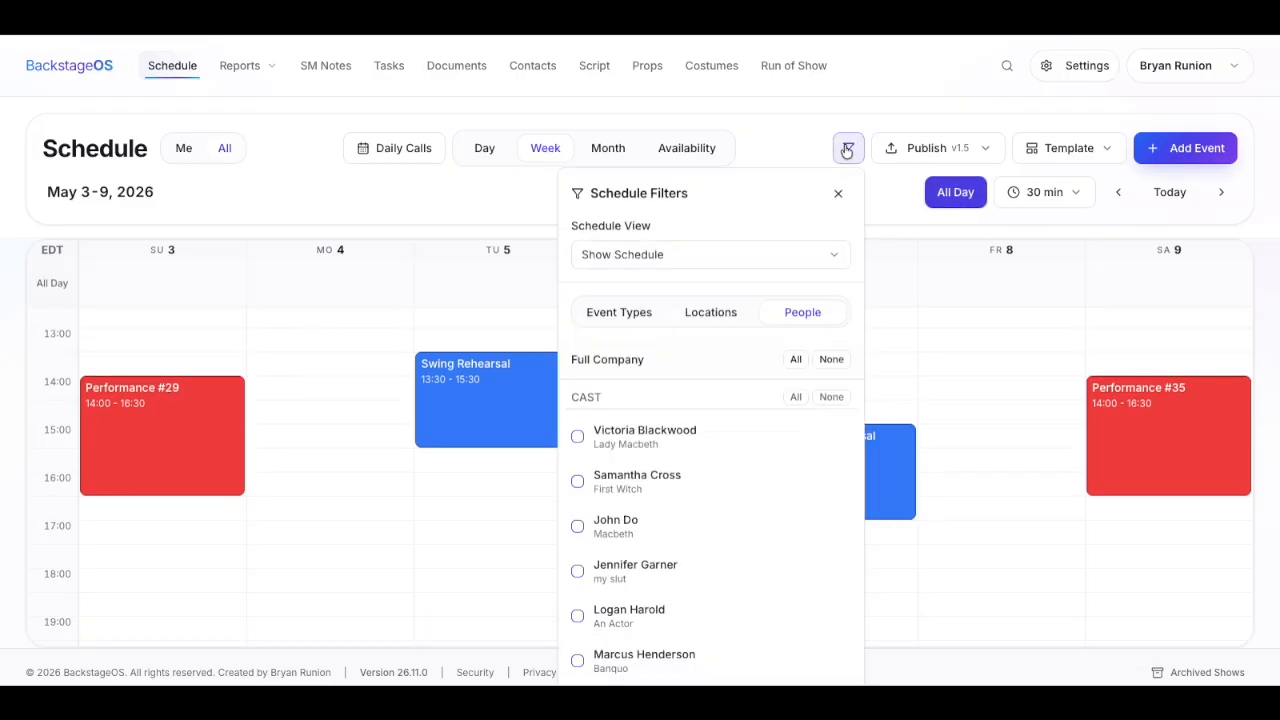
{"action": "left_click", "coordinate": [699, 262]}
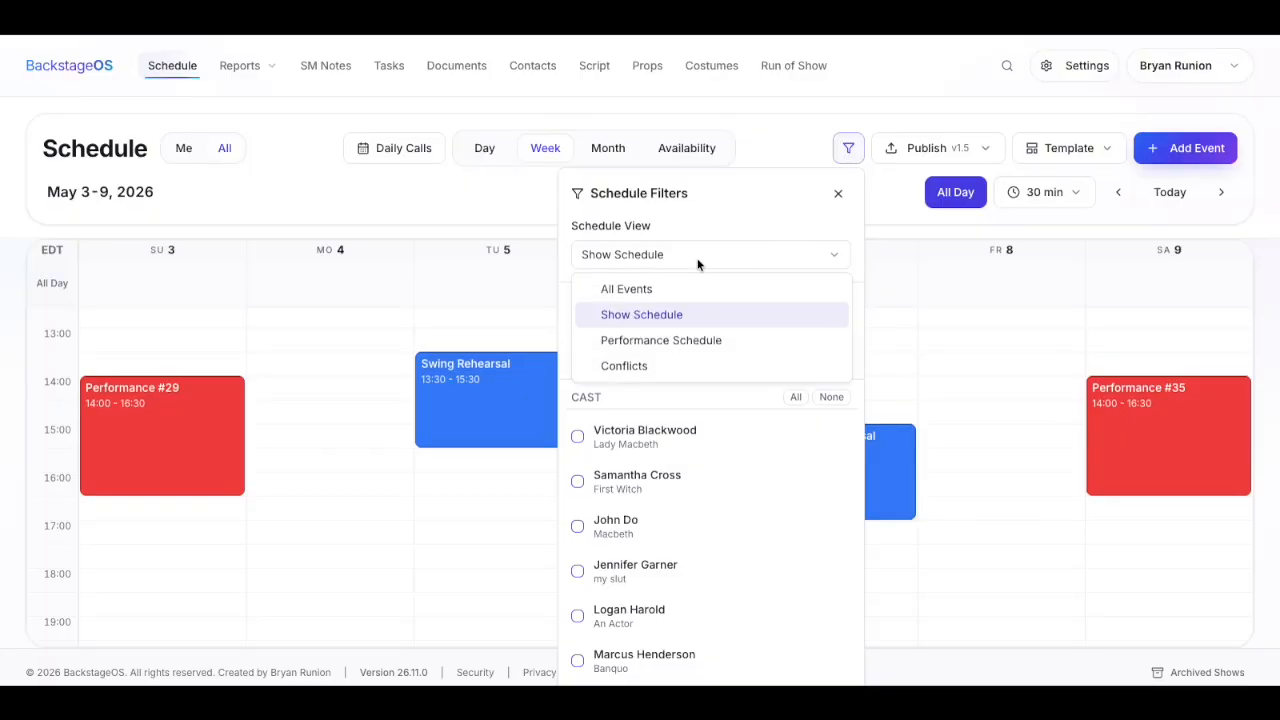
{"action": "left_click", "coordinate": [702, 366]}
{"action": "left_click", "coordinate": [466, 420]}
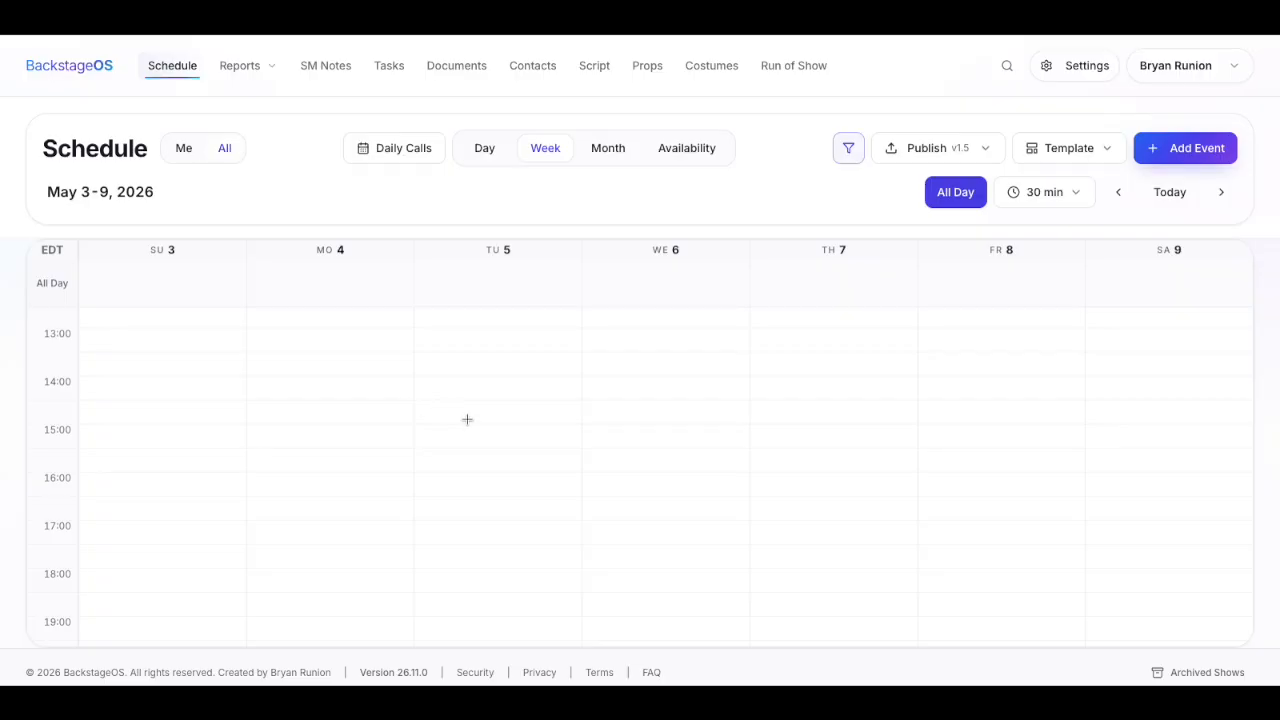
{"action": "scroll", "coordinate": [487, 428], "scroll_direction": "down", "scroll_amount": 3}
{"action": "scroll", "coordinate": [490, 424], "scroll_direction": "up", "scroll_amount": 5}
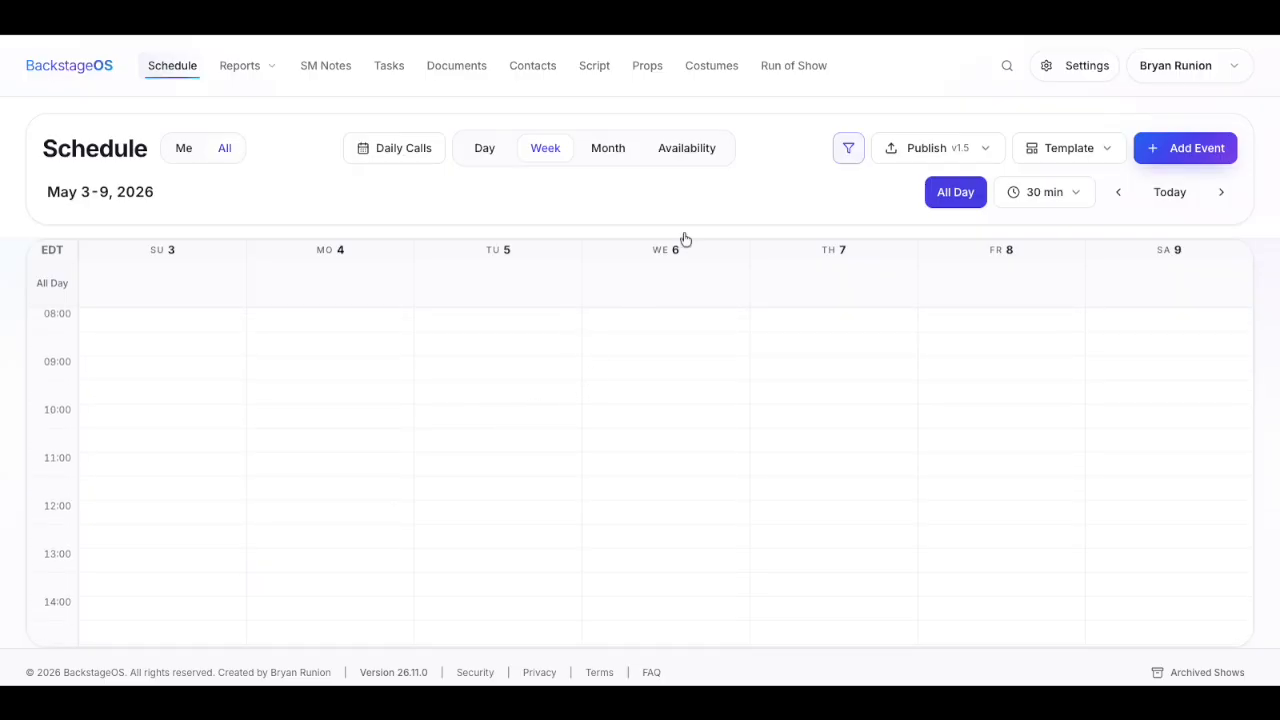
- Switch the schedule filter from Conflicts back to the Show Schedule view
{"action": "left_click", "coordinate": [844, 156]}
{"action": "left_click", "coordinate": [787, 262]}
{"action": "left_click", "coordinate": [765, 314]}
- Filter the schedule with the saved Performance Schedule view and look over the week's events
{"action": "left_click", "coordinate": [780, 257]}
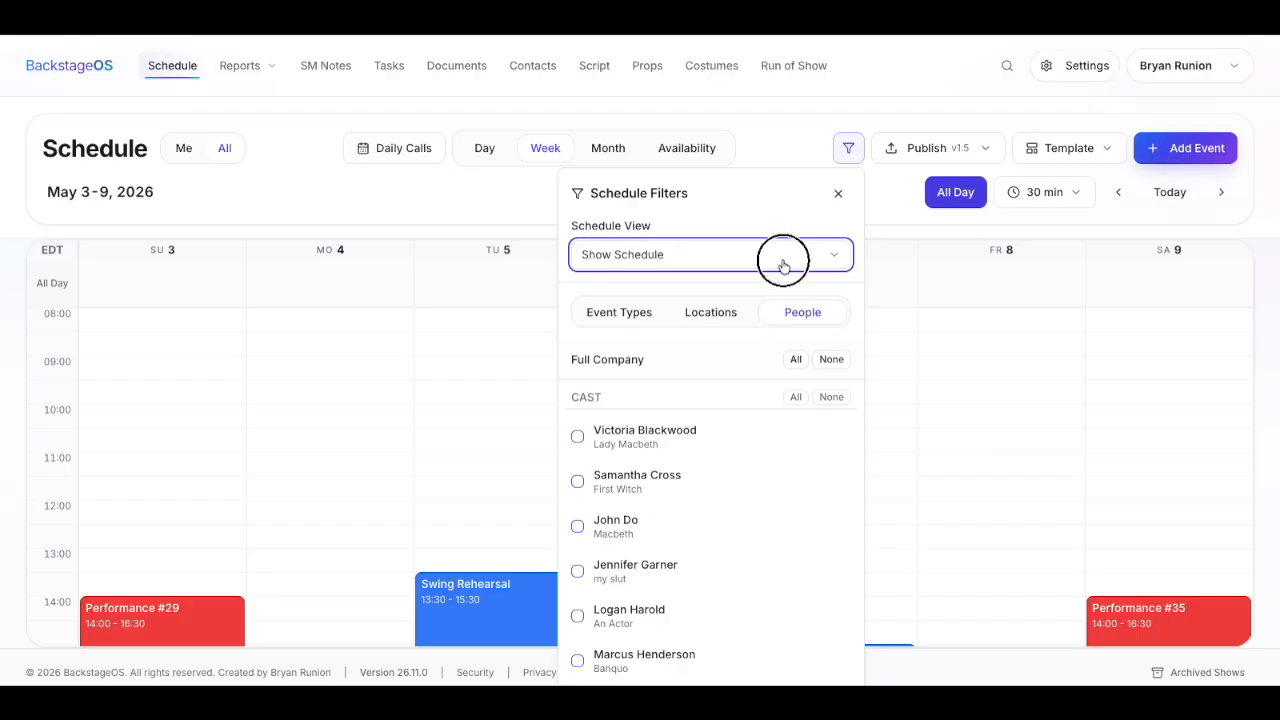
{"action": "left_click", "coordinate": [720, 341]}
{"action": "left_click", "coordinate": [517, 466]}
{"action": "scroll", "coordinate": [535, 478], "scroll_direction": "down", "scroll_amount": 3}
{"action": "scroll", "coordinate": [548, 472], "scroll_direction": "down", "scroll_amount": 3}
- Reapply the Show Schedule view and look over the week's performances and rehearsals
{"action": "left_click", "coordinate": [848, 148]}
{"action": "left_click", "coordinate": [735, 256]}
{"action": "left_click", "coordinate": [680, 311]}
{"action": "left_click", "coordinate": [471, 374]}
{"action": "scroll", "coordinate": [479, 375], "scroll_direction": "up", "scroll_amount": 8}
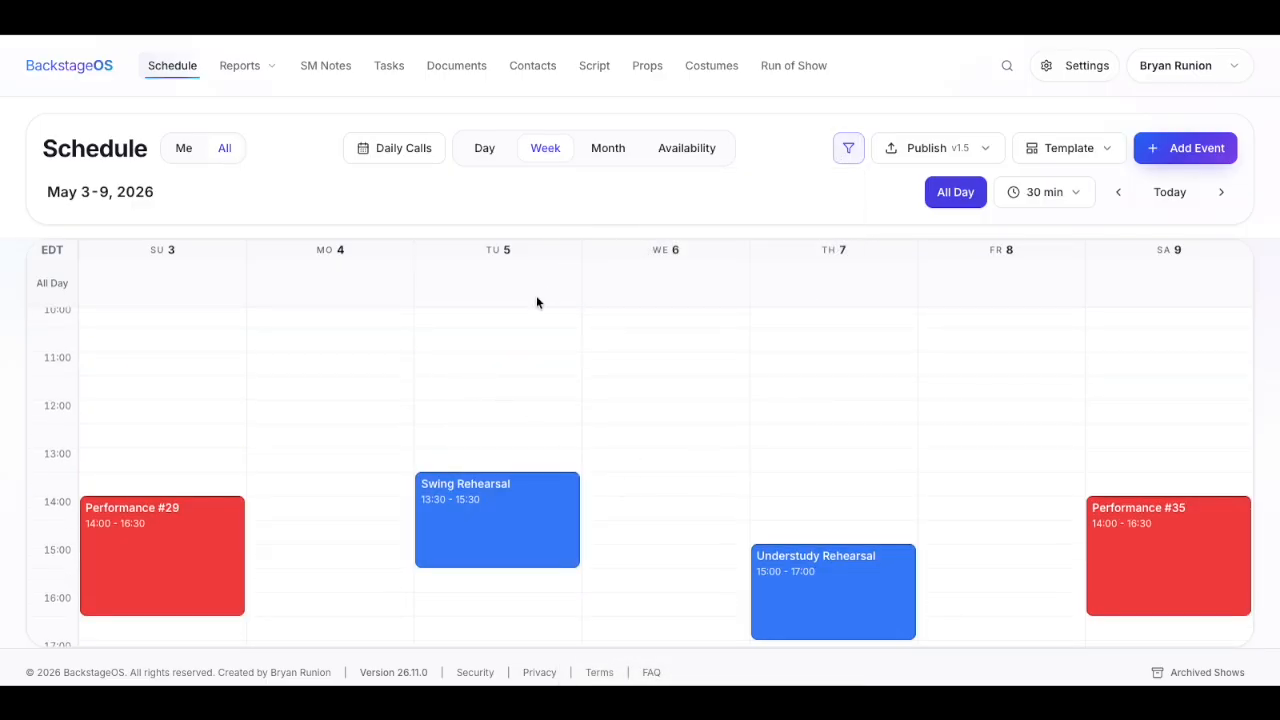
{"action": "left_click", "coordinate": [848, 148]}
{"action": "left_click", "coordinate": [848, 148]}
- Open the show's schedule settings and examine the saved schedule views
{"action": "left_click", "coordinate": [1055, 68]}
{"action": "left_click", "coordinate": [677, 195]}
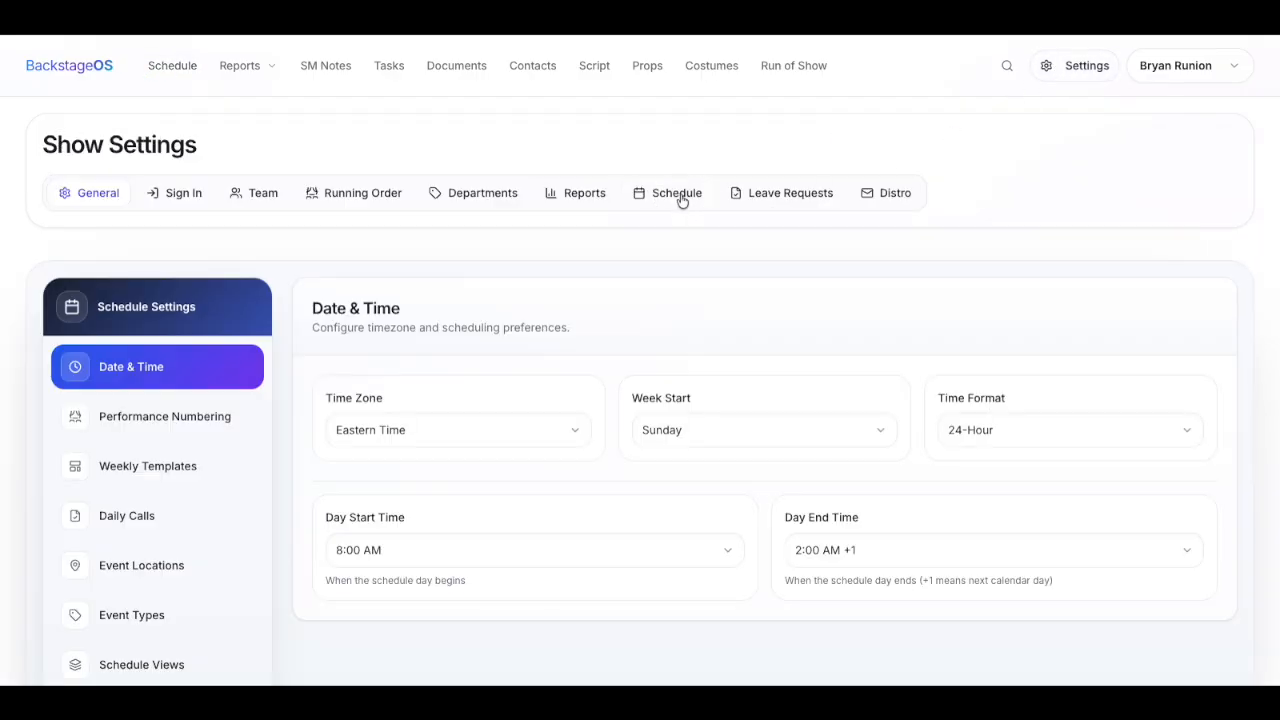
{"action": "scroll", "coordinate": [137, 520], "scroll_direction": "down", "scroll_amount": 5}
{"action": "left_click", "coordinate": [191, 456]}
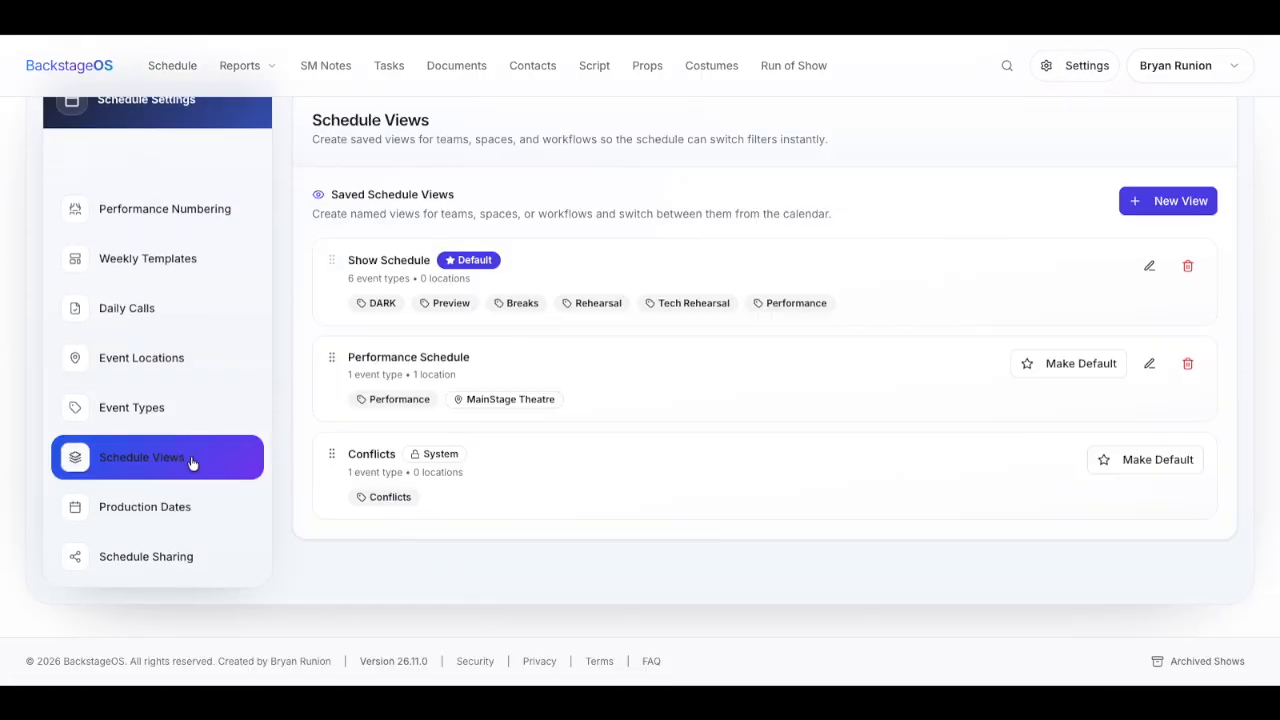
{"action": "scroll", "coordinate": [560, 409], "scroll_direction": "up", "scroll_amount": 1}
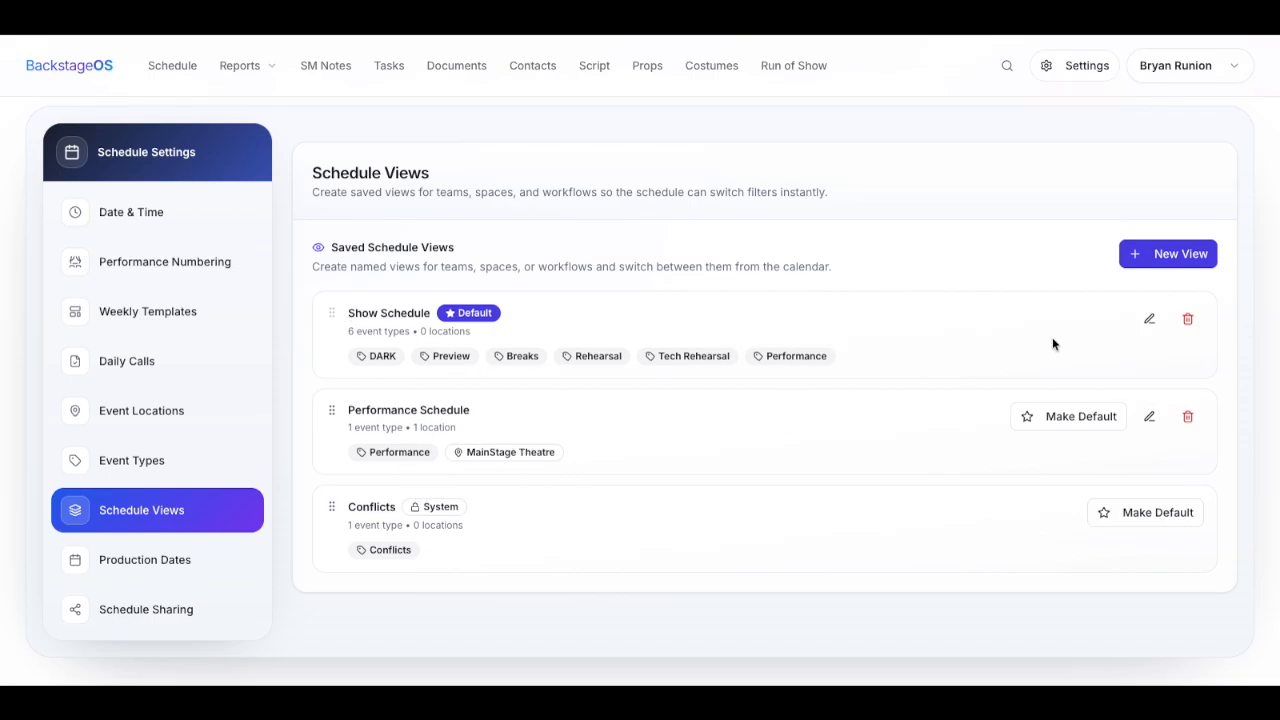
- Open the Show Schedule view for editing, examine its event types and locations, and cancel without saving
{"action": "left_click", "coordinate": [1149, 318]}
{"action": "scroll", "coordinate": [543, 388], "scroll_direction": "down", "scroll_amount": 1}
{"action": "scroll", "coordinate": [543, 388], "scroll_direction": "down", "scroll_amount": 2}
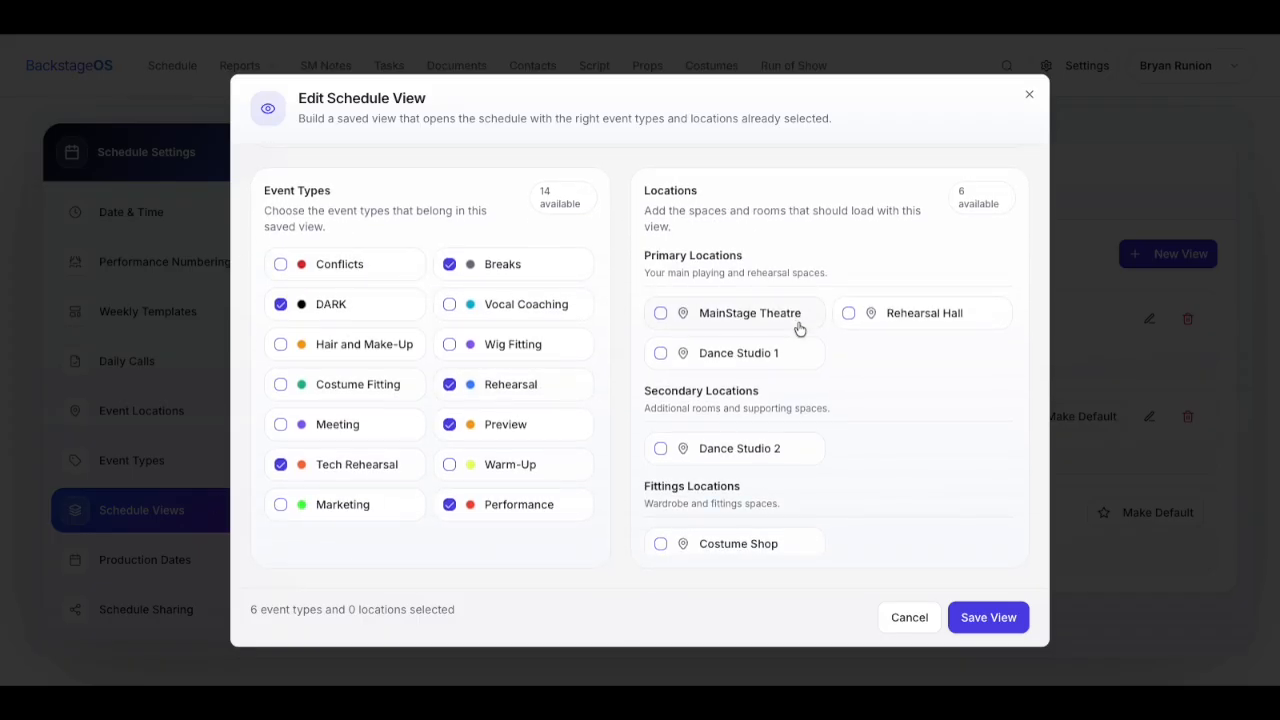
{"action": "scroll", "coordinate": [791, 343], "scroll_direction": "down", "scroll_amount": 3}
{"action": "left_click", "coordinate": [909, 617]}
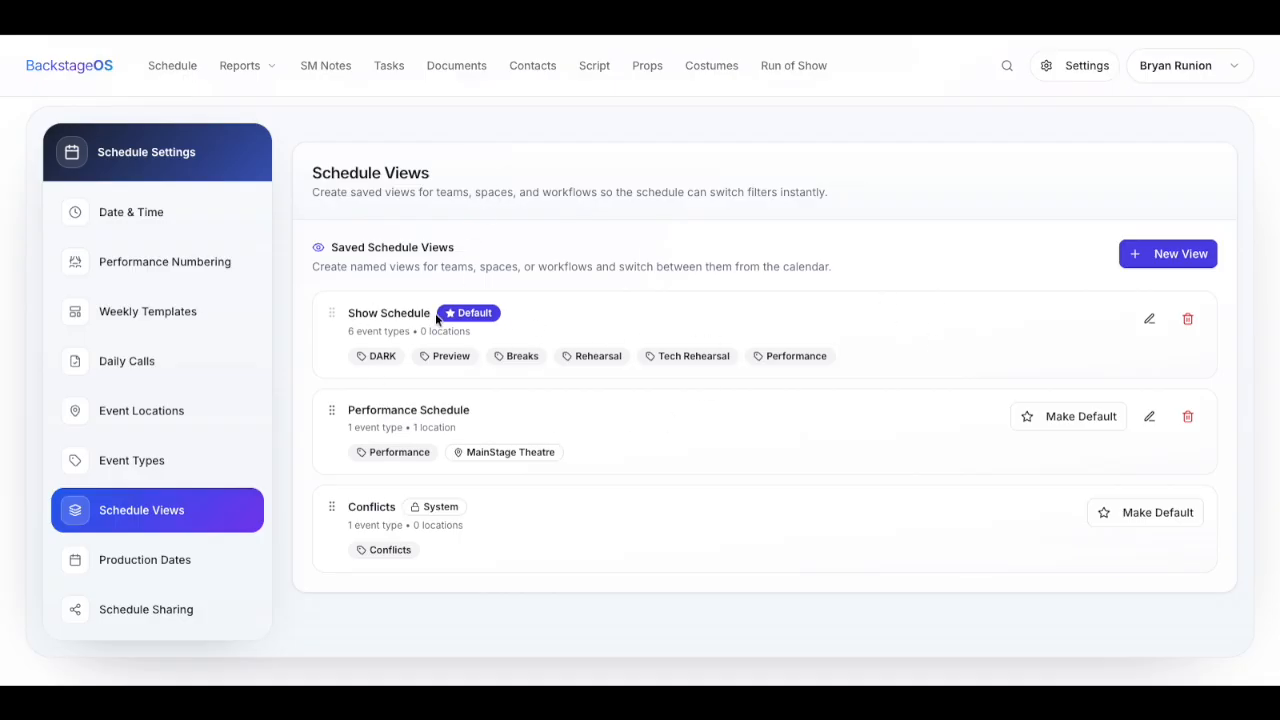
- Return to the schedule and display the event type choices in the schedule filters
{"action": "scroll", "coordinate": [227, 243], "scroll_direction": "up", "scroll_amount": 2}
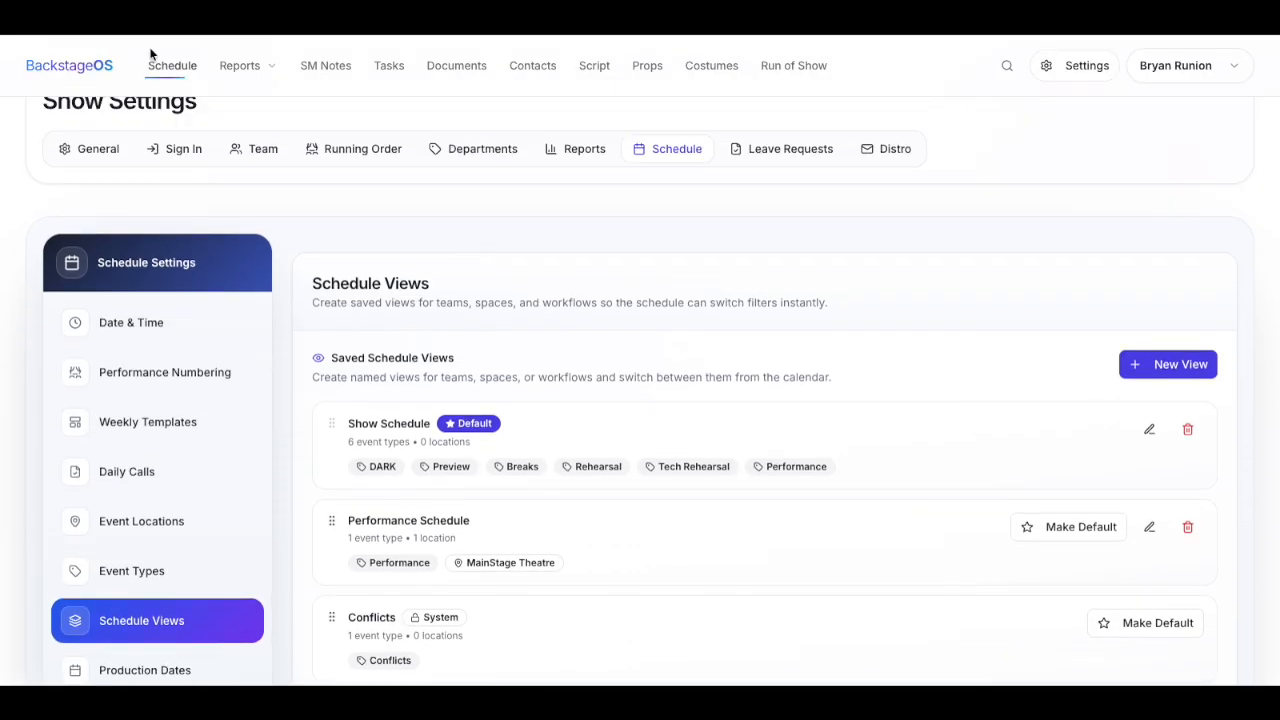
{"action": "left_click", "coordinate": [172, 65]}
{"action": "left_click", "coordinate": [848, 136]}
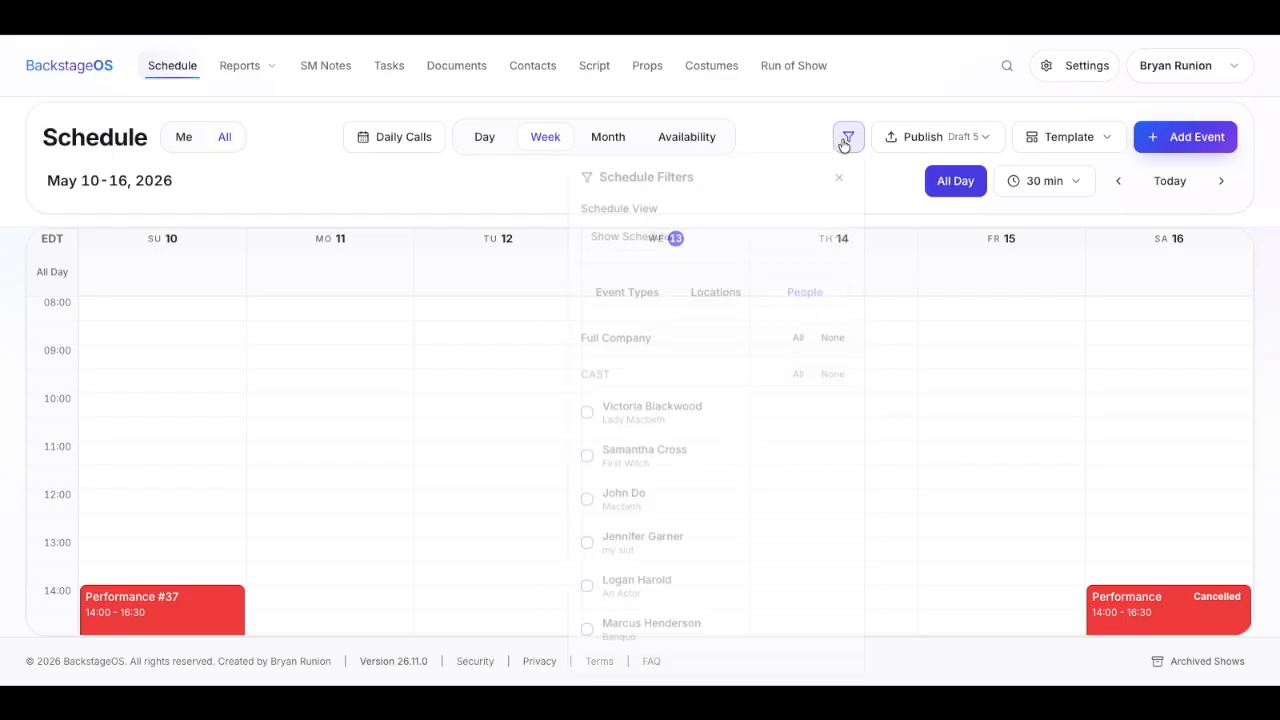
{"action": "left_click", "coordinate": [626, 308]}
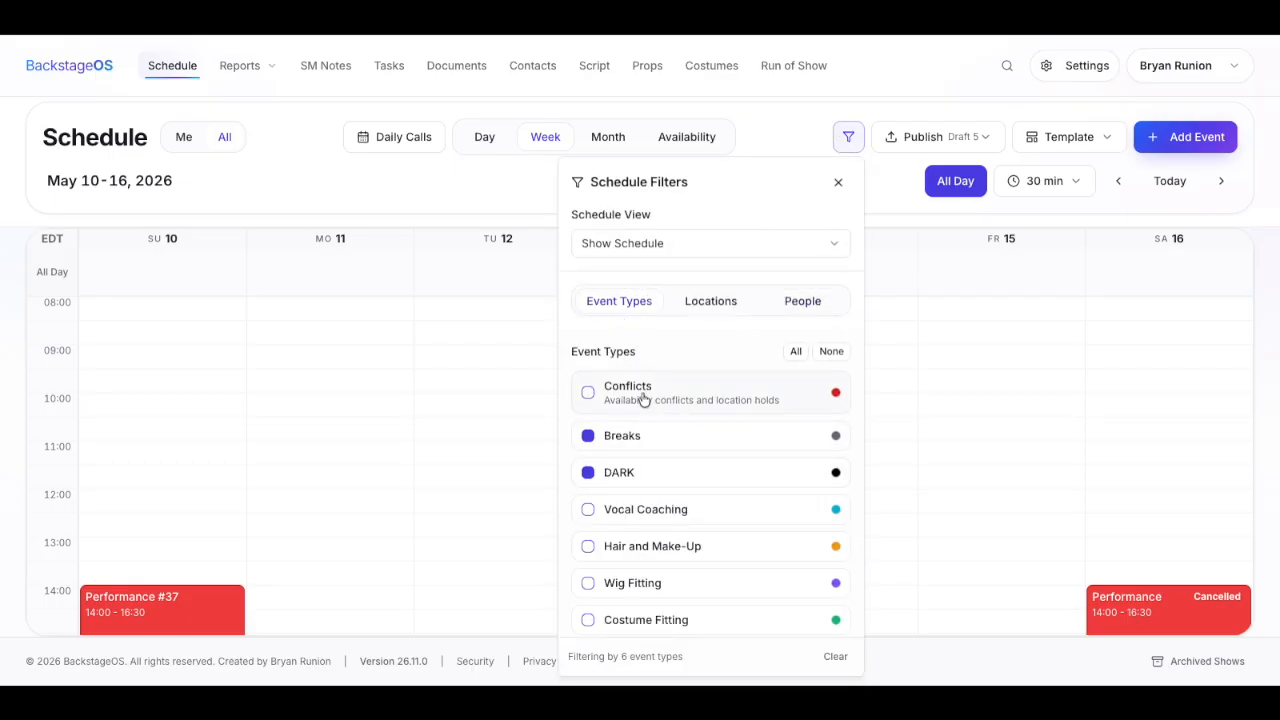
- Look through the location and people choices in the schedule filters, and close the filters
{"action": "left_click", "coordinate": [722, 305]}
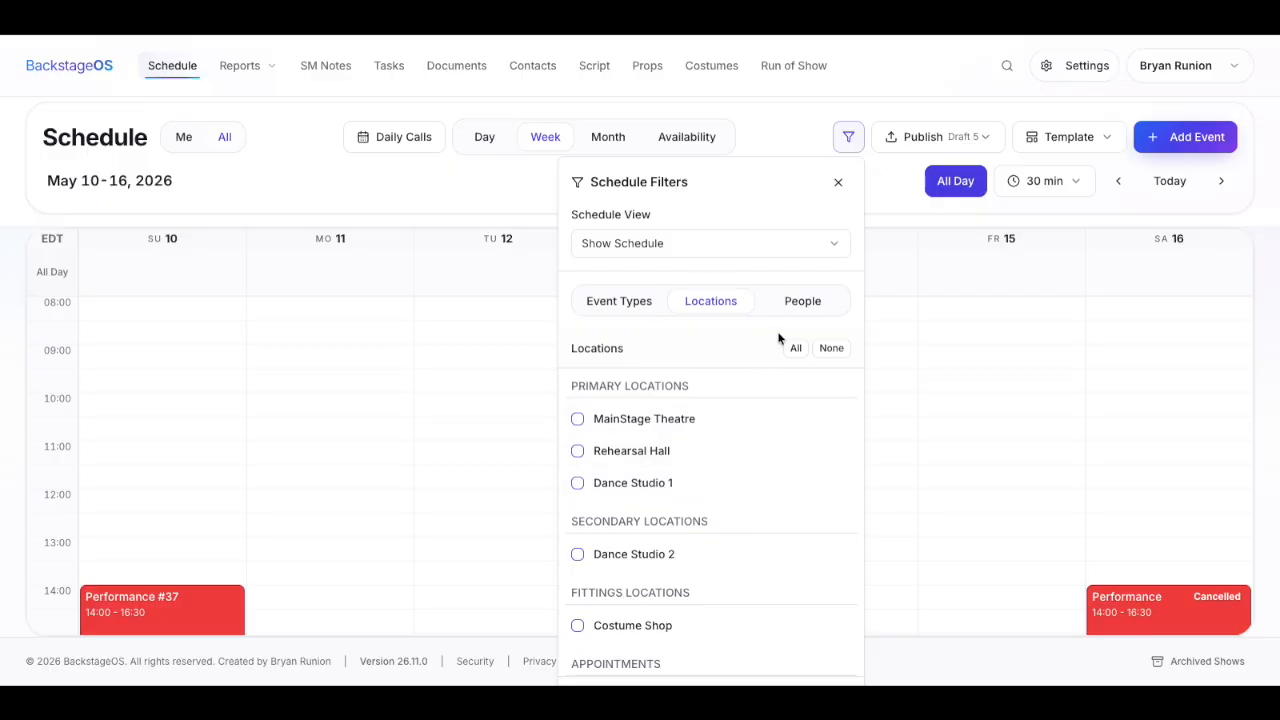
{"action": "left_click", "coordinate": [797, 304]}
{"action": "scroll", "coordinate": [655, 478], "scroll_direction": "down", "scroll_amount": 2}
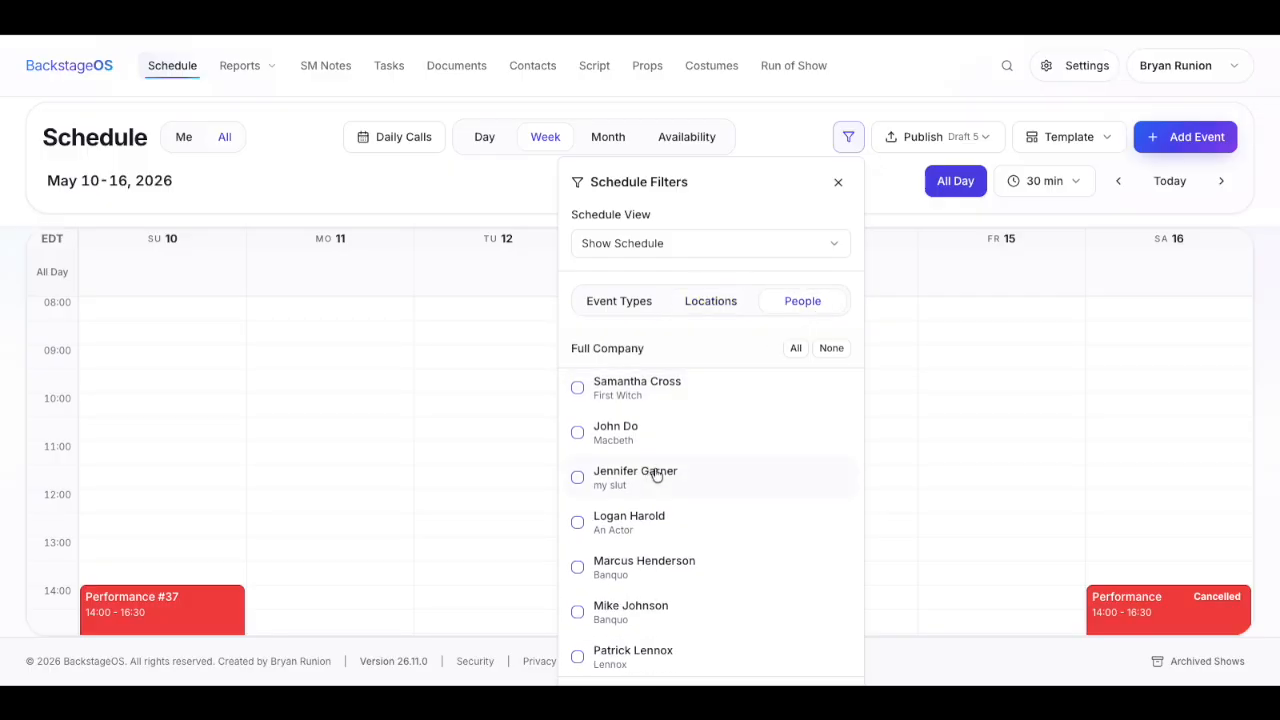
{"action": "scroll", "coordinate": [655, 477], "scroll_direction": "down", "scroll_amount": 2}
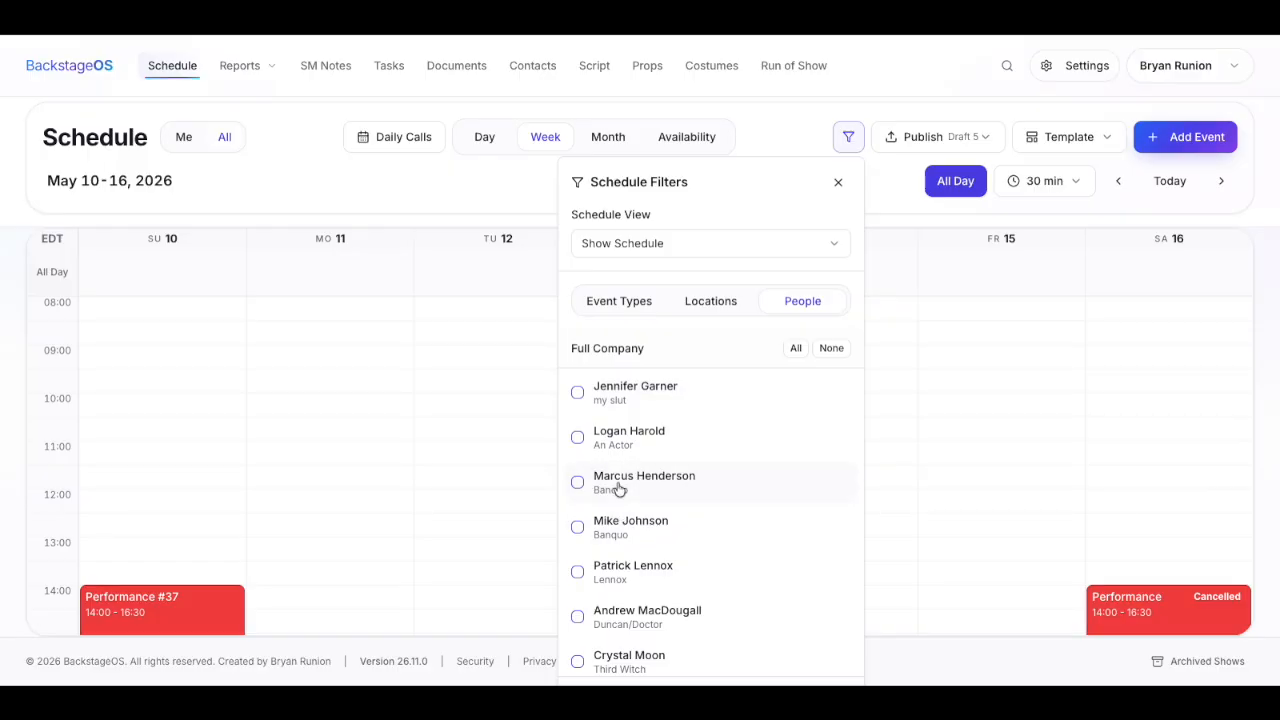
{"action": "scroll", "coordinate": [676, 425], "scroll_direction": "up", "scroll_amount": 3}
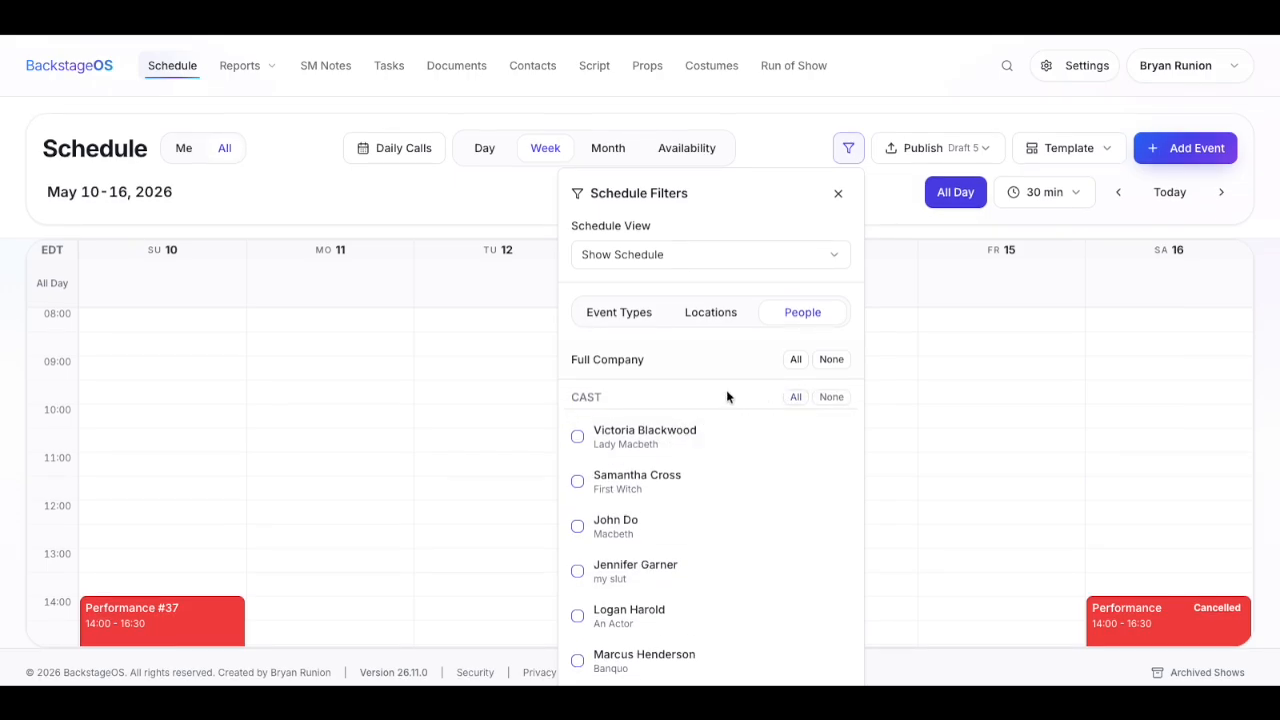
{"action": "left_click", "coordinate": [836, 195]}
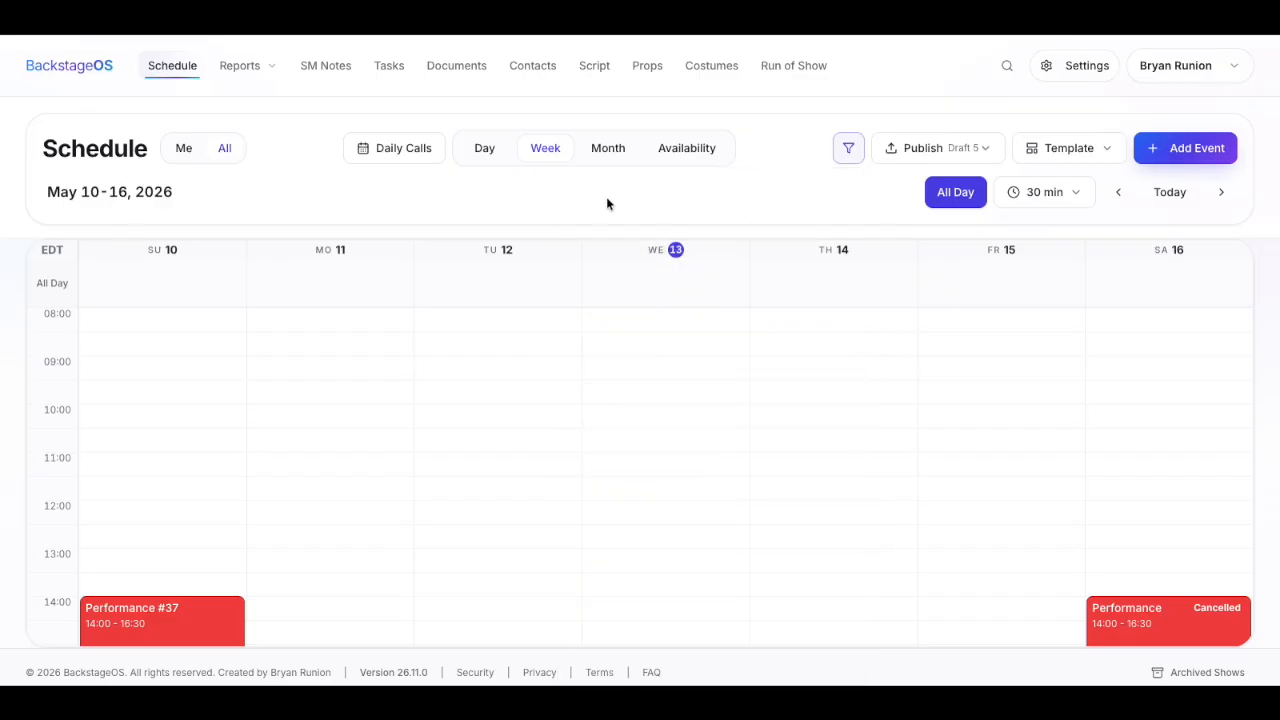
- Open the daily call for Saturday, May 23, 2026 and review its performances, called groups and announcements
{"action": "left_click", "coordinate": [424, 152]}
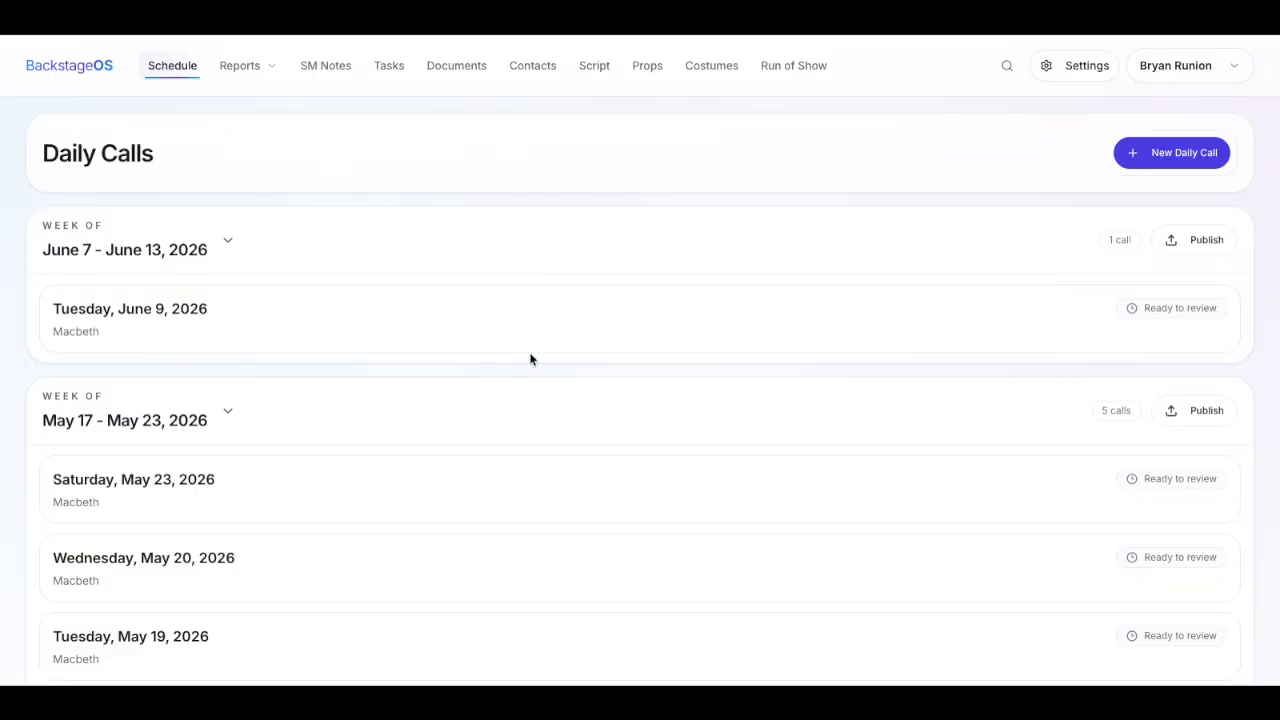
{"action": "scroll", "coordinate": [437, 443], "scroll_direction": "down", "scroll_amount": 3}
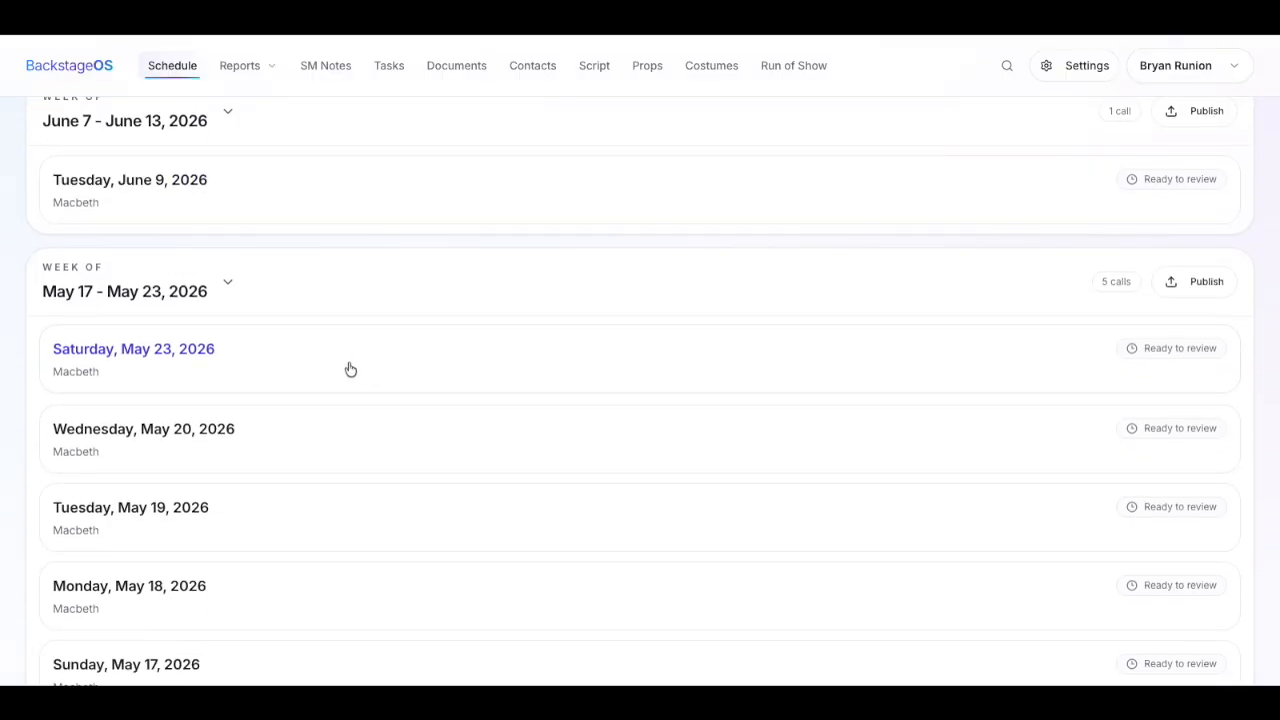
{"action": "left_click", "coordinate": [343, 366]}
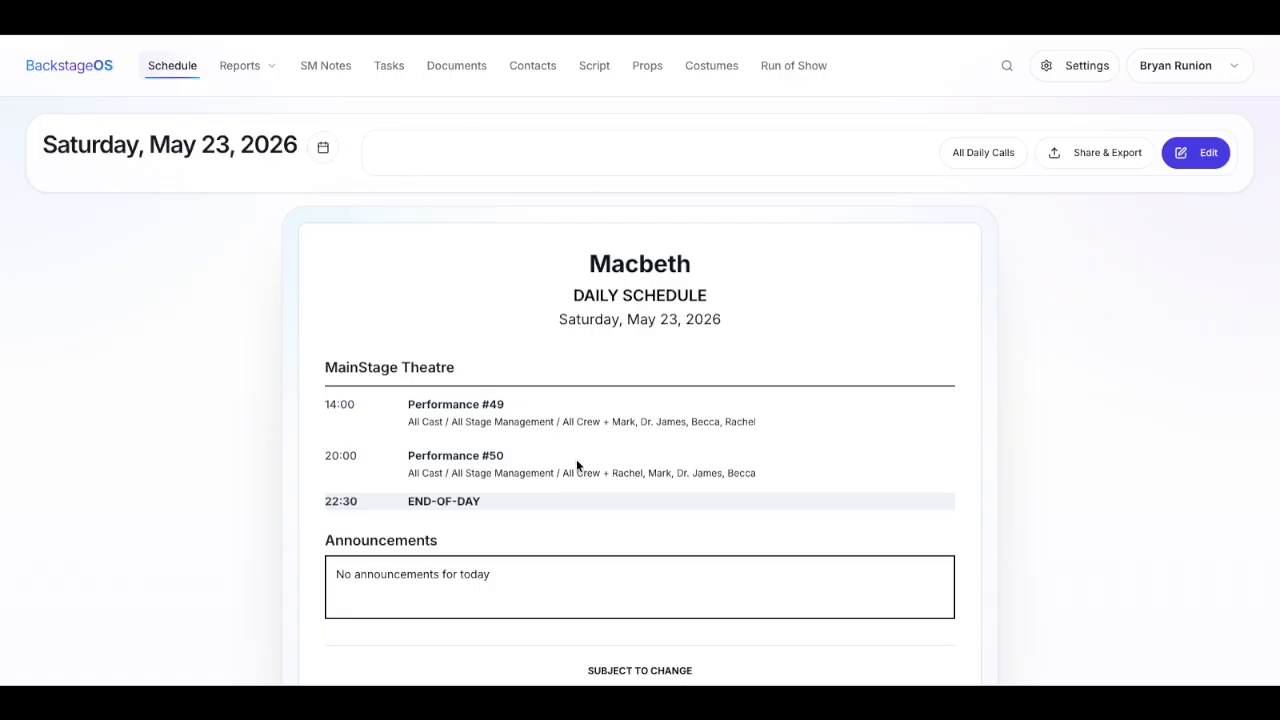
{"action": "scroll", "coordinate": [828, 640], "scroll_direction": "down", "scroll_amount": 1}
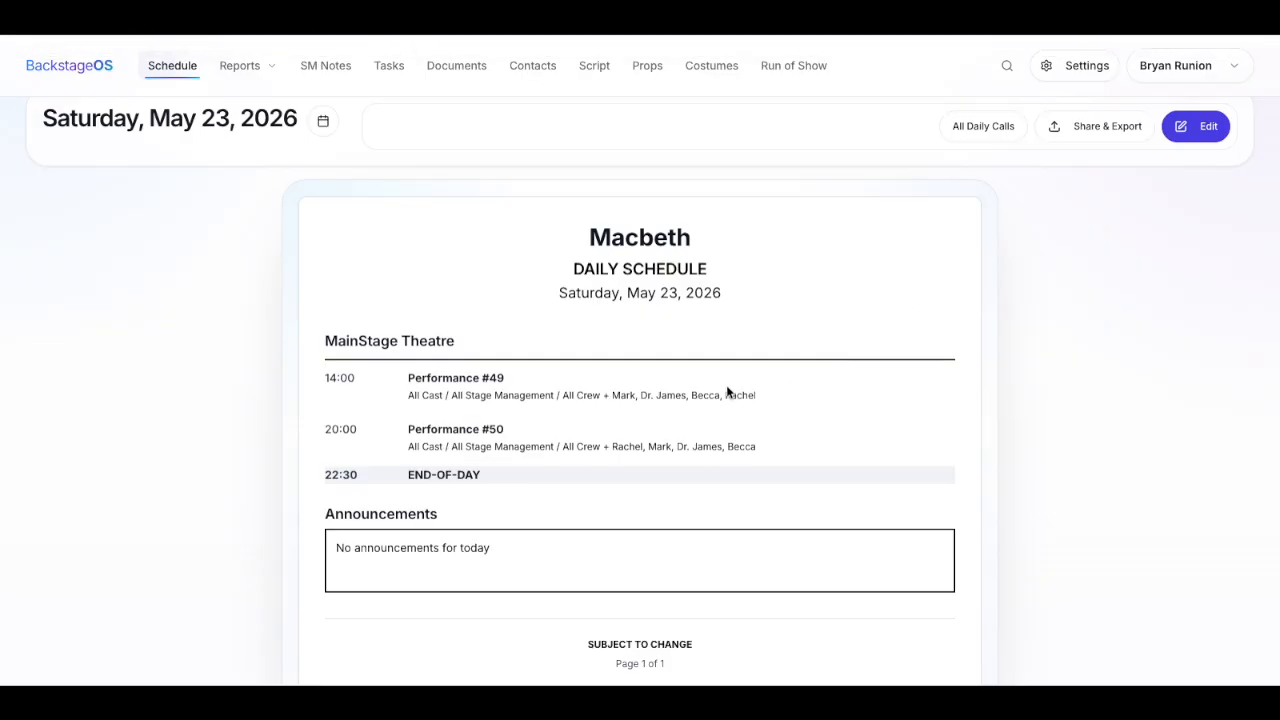
{"action": "left_click_drag", "start_coordinate": [603, 395], "coordinate": [764, 402]}
{"action": "left_click", "coordinate": [764, 403]}
{"action": "scroll", "coordinate": [788, 527], "scroll_direction": "down", "scroll_amount": 2}
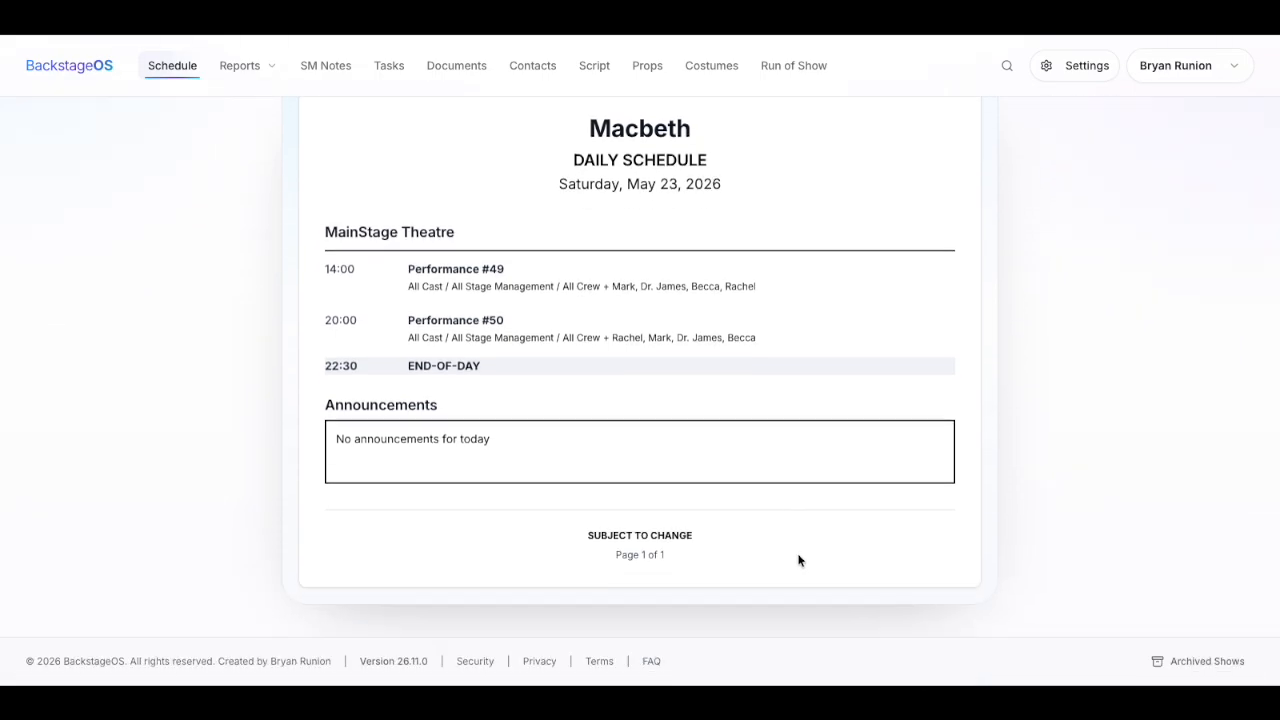
- Edit the May 23 daily call and try adding a secondary location beside MainStage Theatre
{"action": "scroll", "coordinate": [797, 557], "scroll_direction": "up", "scroll_amount": 3}
{"action": "left_click", "coordinate": [1188, 158]}
{"action": "scroll", "coordinate": [1049, 380], "scroll_direction": "down", "scroll_amount": 3}
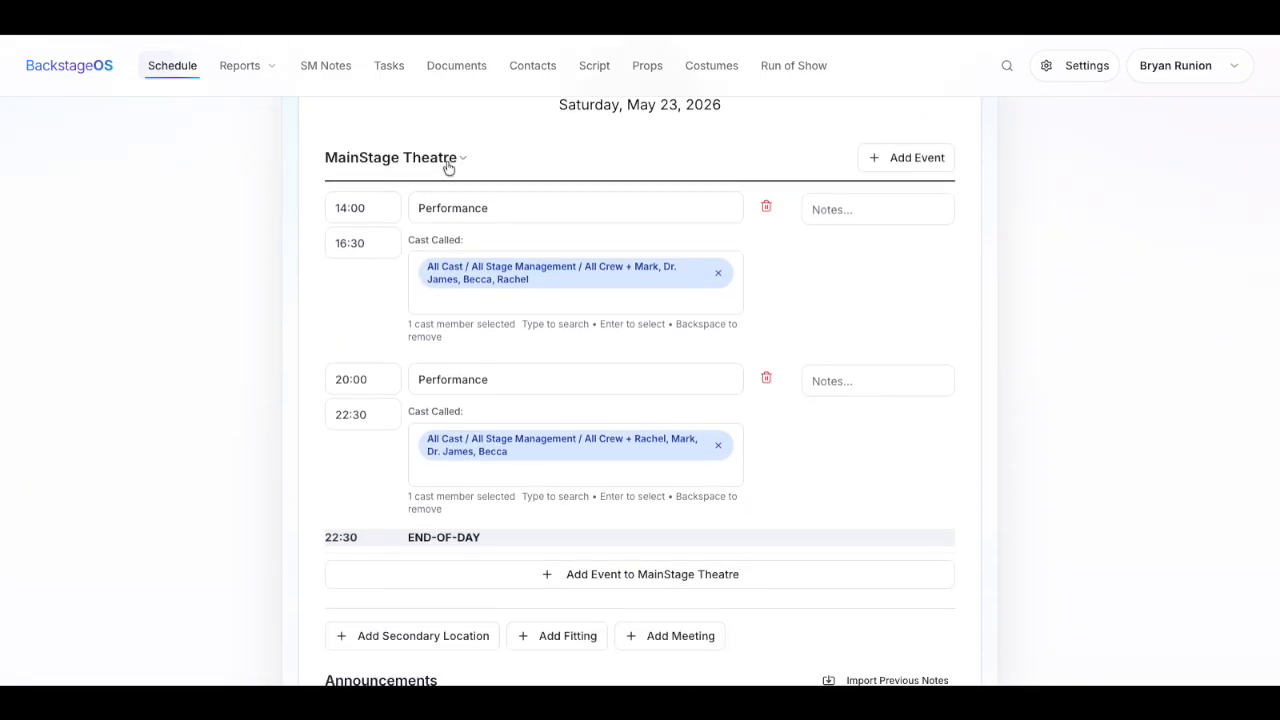
{"action": "scroll", "coordinate": [691, 406], "scroll_direction": "down", "scroll_amount": 1}
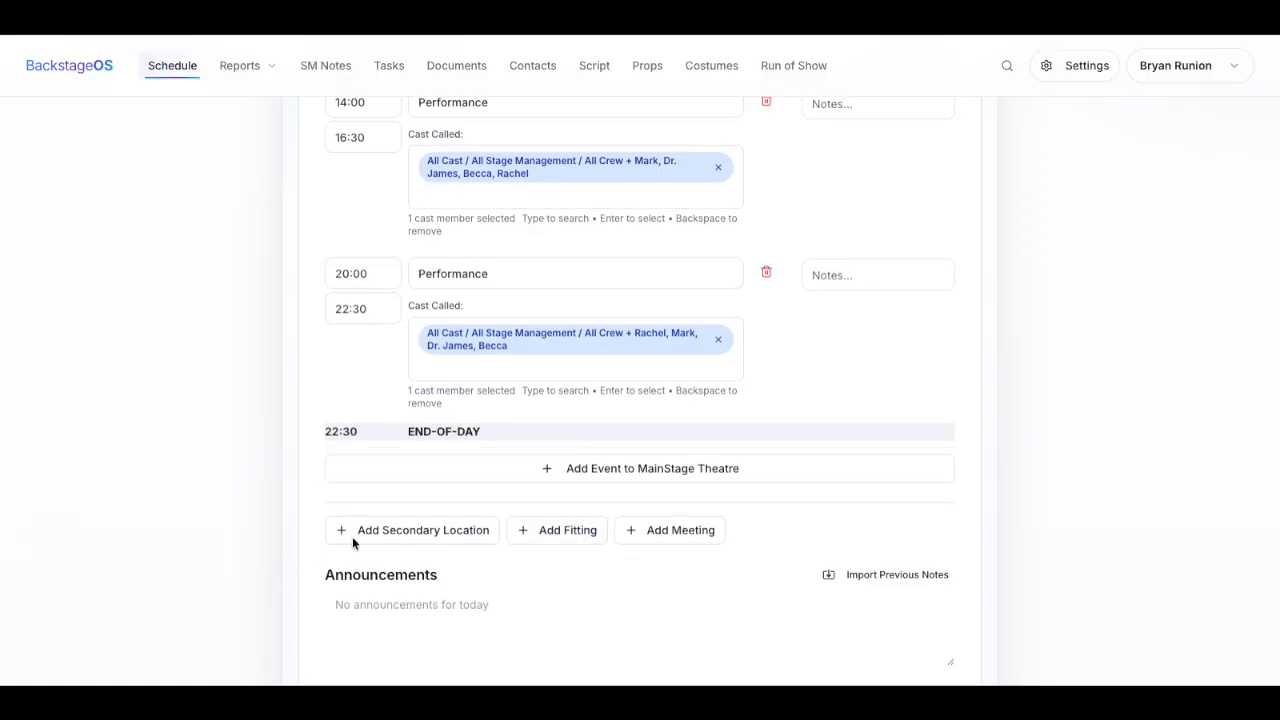
{"action": "left_click", "coordinate": [430, 540]}
{"action": "scroll", "coordinate": [736, 326], "scroll_direction": "up", "scroll_amount": 1}
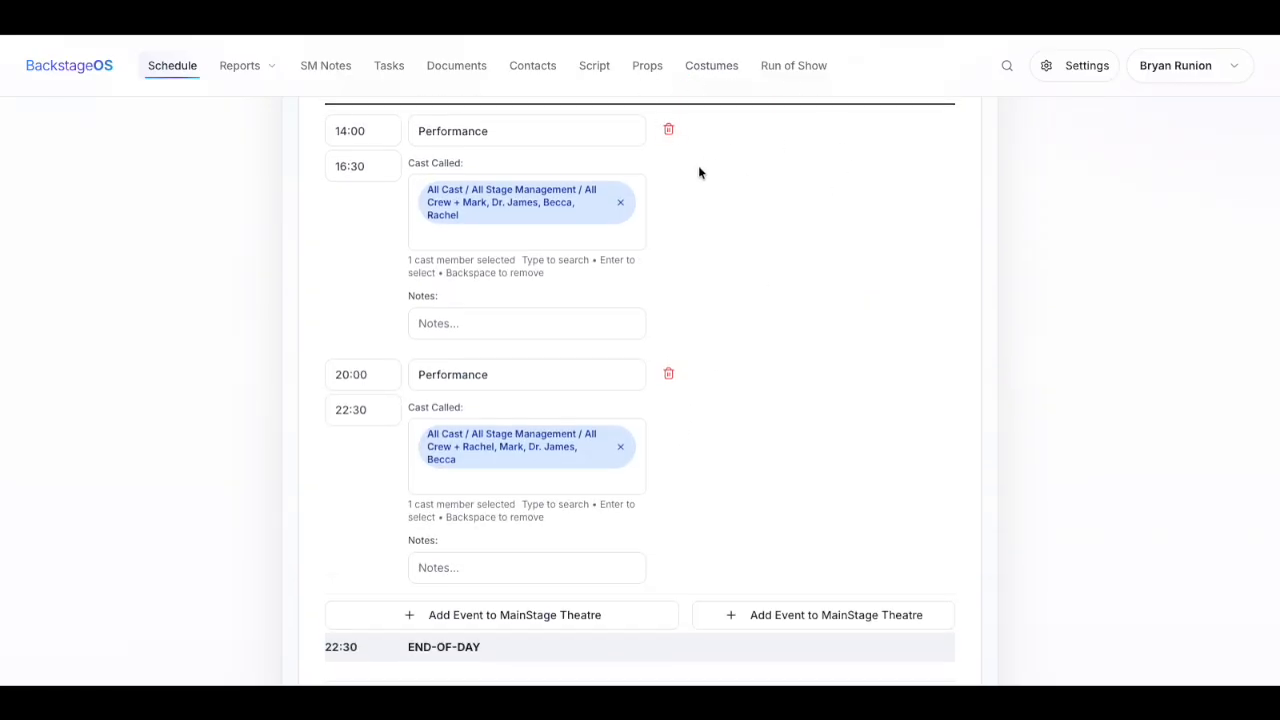
{"action": "scroll", "coordinate": [819, 207], "scroll_direction": "up", "scroll_amount": 2}
{"action": "scroll", "coordinate": [717, 397], "scroll_direction": "up", "scroll_amount": 2}
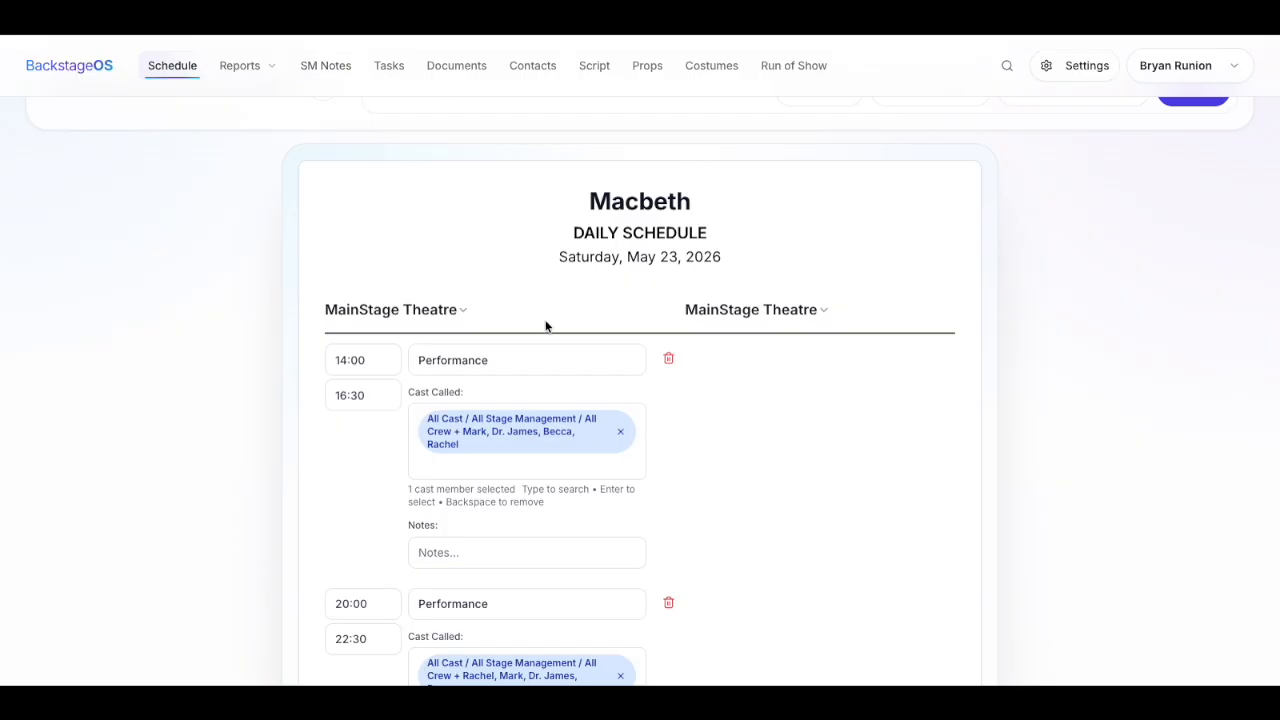
{"action": "scroll", "coordinate": [395, 258], "scroll_direction": "up", "scroll_amount": 1}
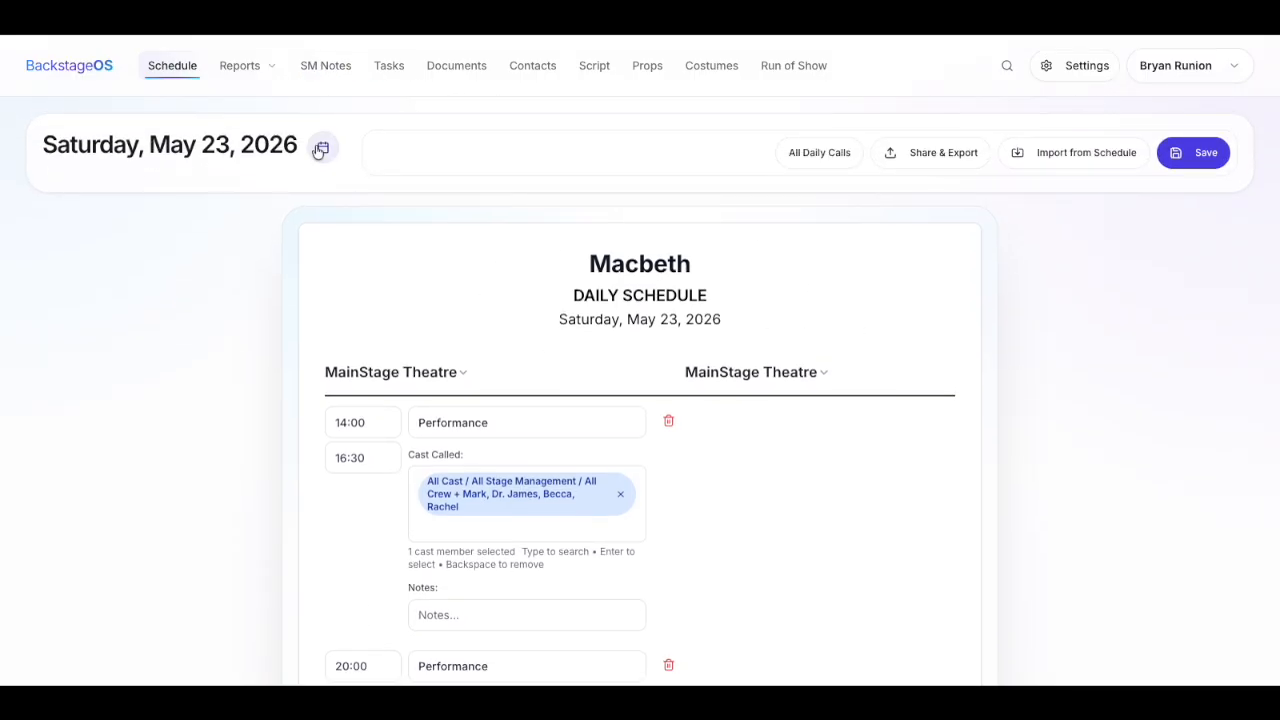
- Leave the daily call without saving, reopen it for editing, and examine its events, notes, fitting, meeting and announcement options
{"action": "left_click", "coordinate": [855, 153]}
{"action": "left_click", "coordinate": [287, 490]}
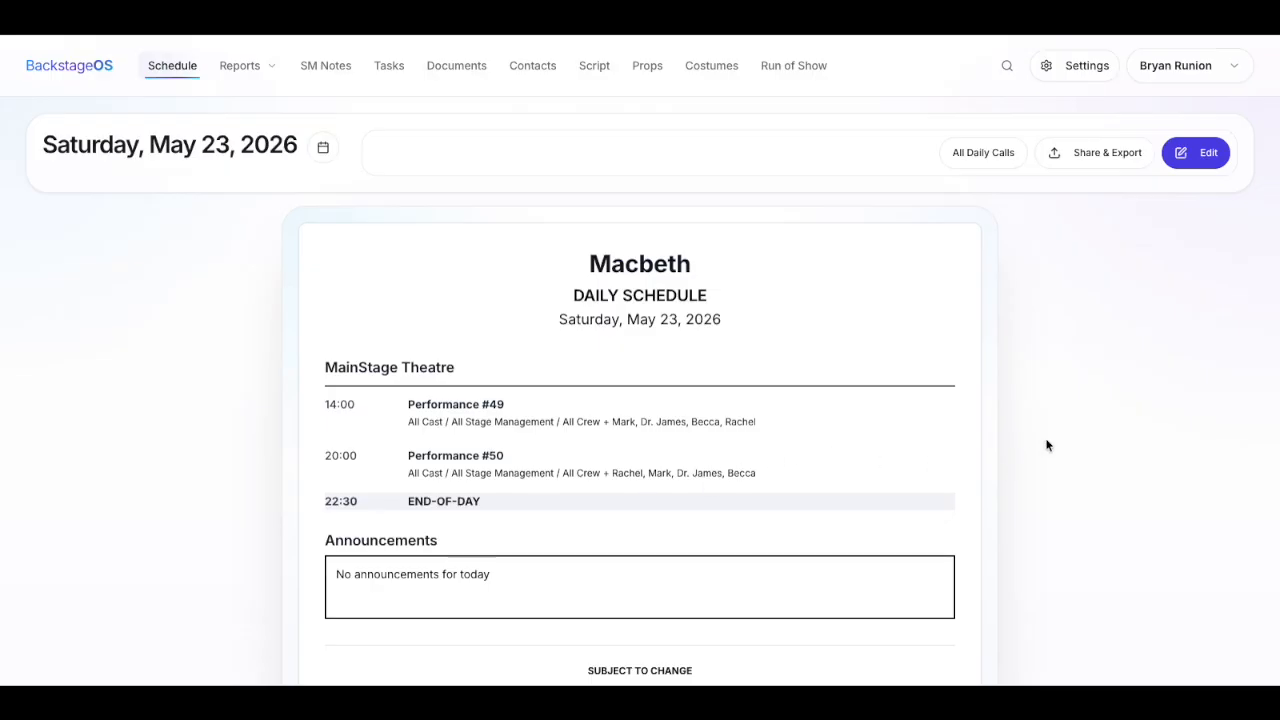
{"action": "left_click", "coordinate": [1188, 152]}
{"action": "scroll", "coordinate": [938, 449], "scroll_direction": "down", "scroll_amount": 3}
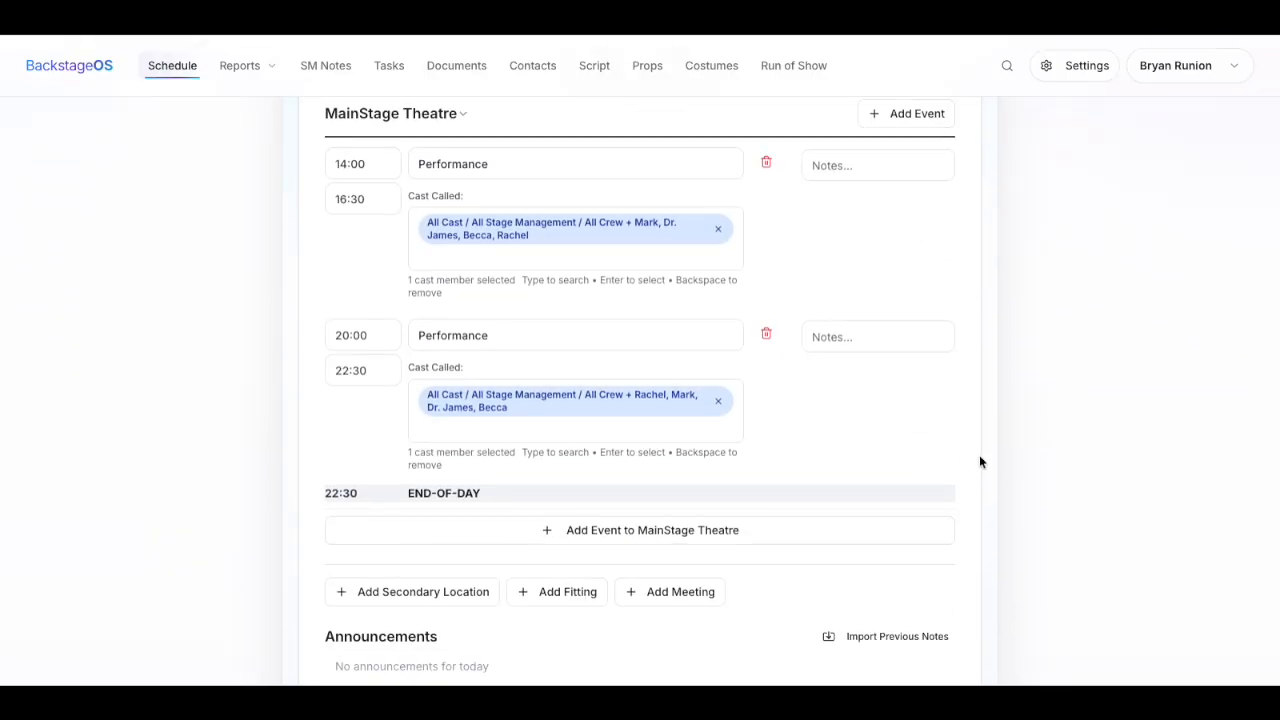
{"action": "scroll", "coordinate": [946, 394], "scroll_direction": "down", "scroll_amount": 1}
{"action": "scroll", "coordinate": [946, 394], "scroll_direction": "down", "scroll_amount": 1}
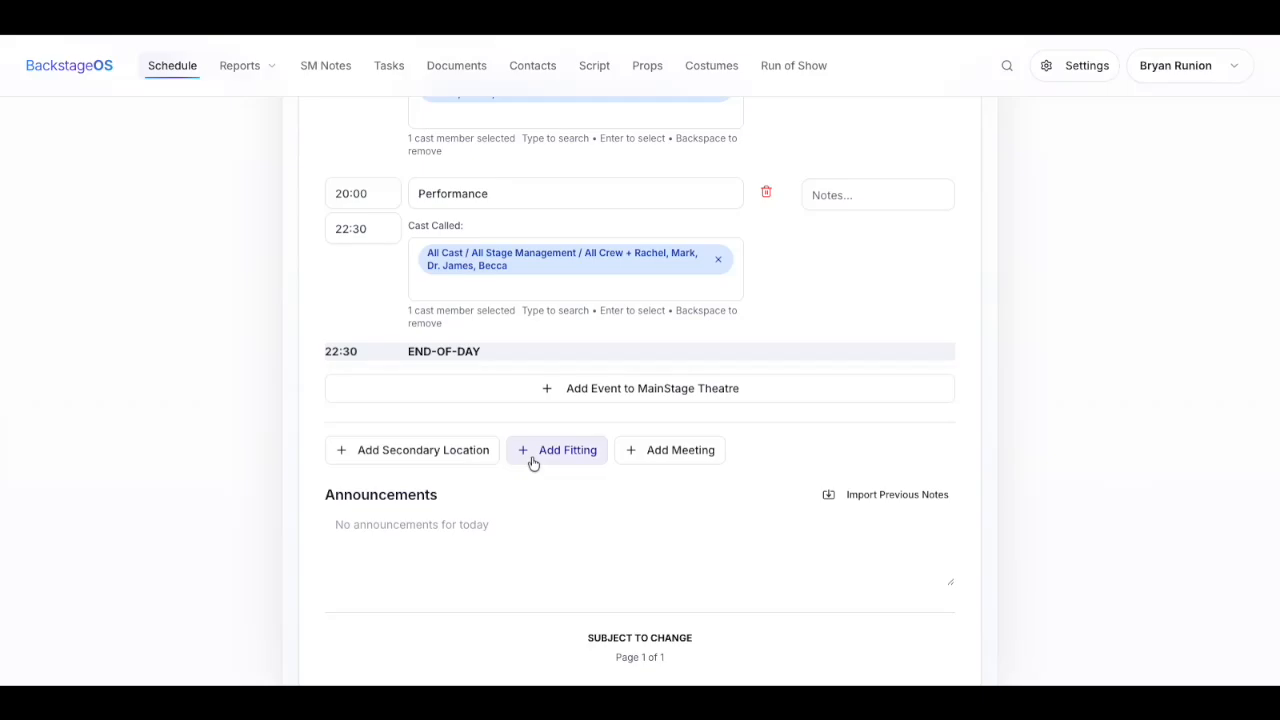
{"action": "scroll", "coordinate": [835, 437], "scroll_direction": "up", "scroll_amount": 2}
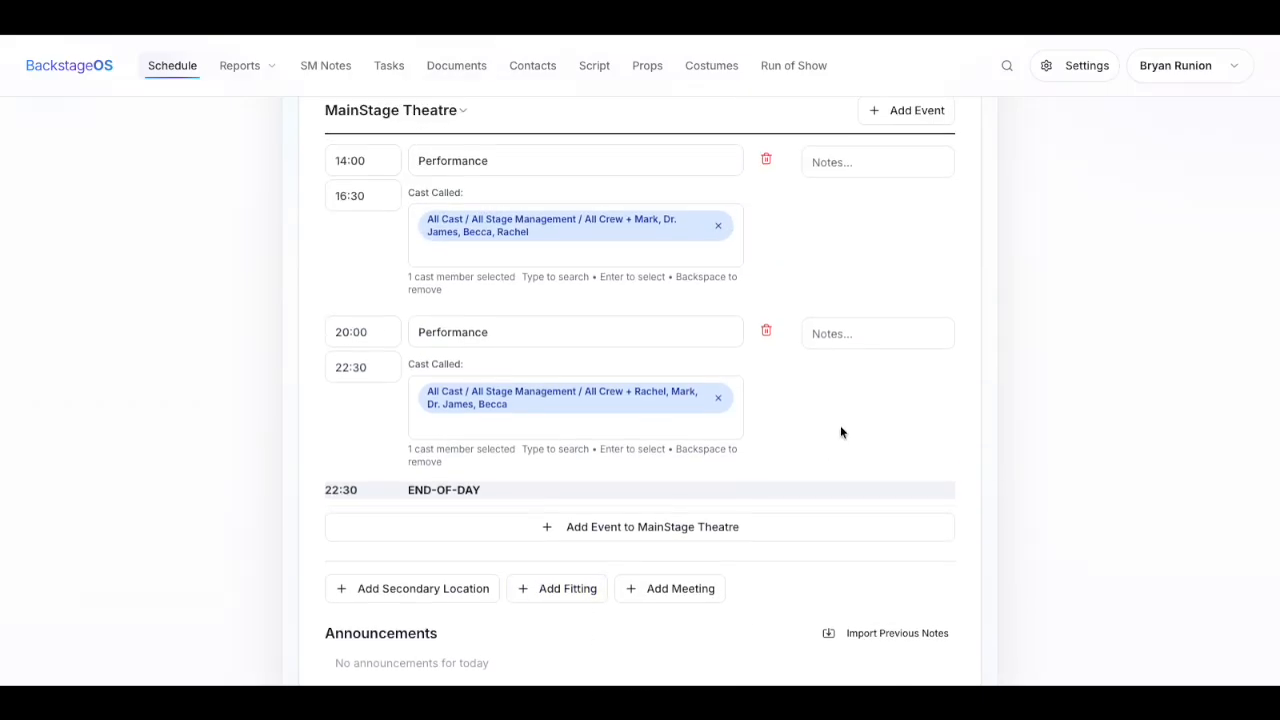
{"action": "scroll", "coordinate": [842, 430], "scroll_direction": "down", "scroll_amount": 1}
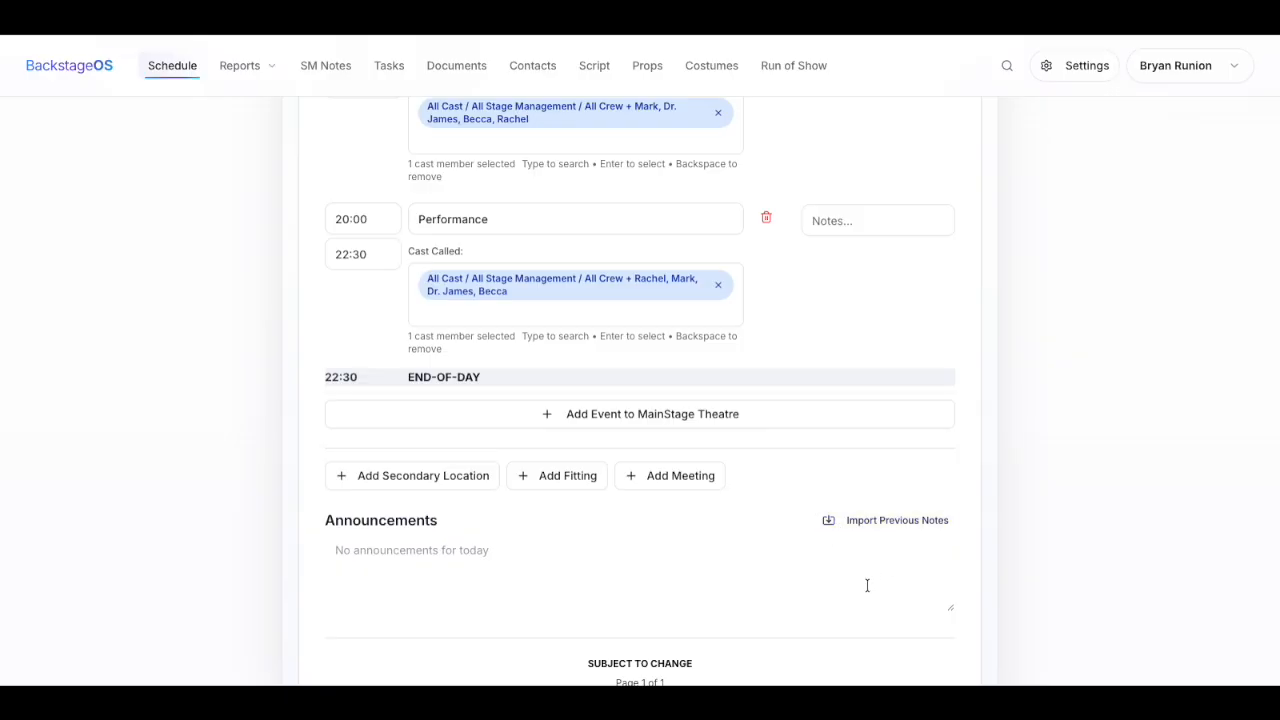
{"action": "scroll", "coordinate": [897, 546], "scroll_direction": "up", "scroll_amount": 1}
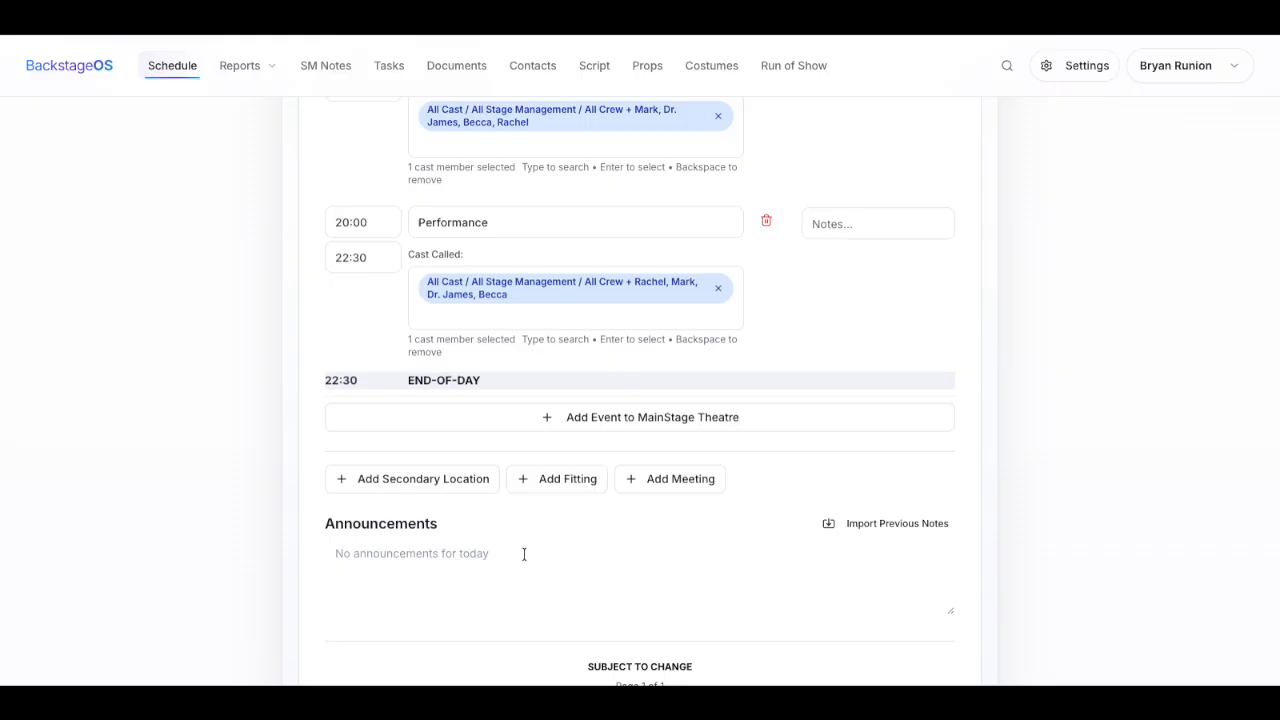
{"action": "scroll", "coordinate": [514, 570], "scroll_direction": "up", "scroll_amount": 5}
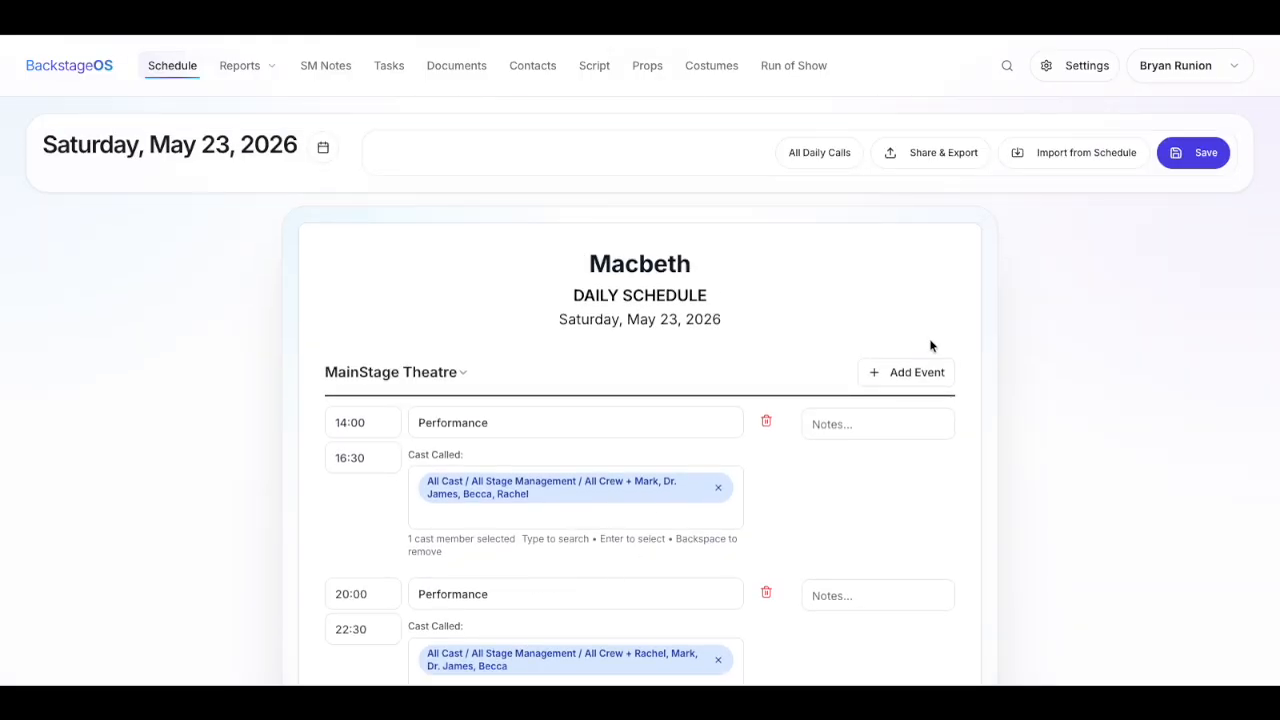
- Open the Daily Calls section of the show's schedule settings
{"action": "left_click", "coordinate": [1080, 65]}
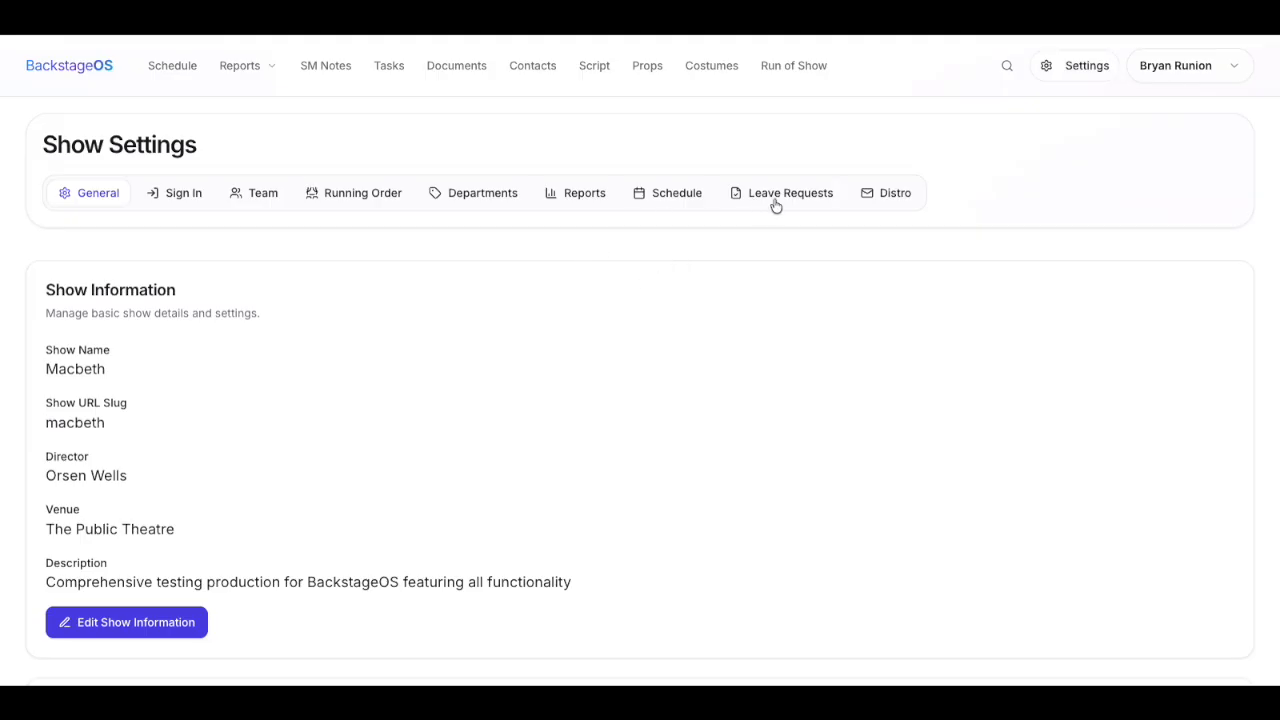
{"action": "left_click", "coordinate": [677, 196]}
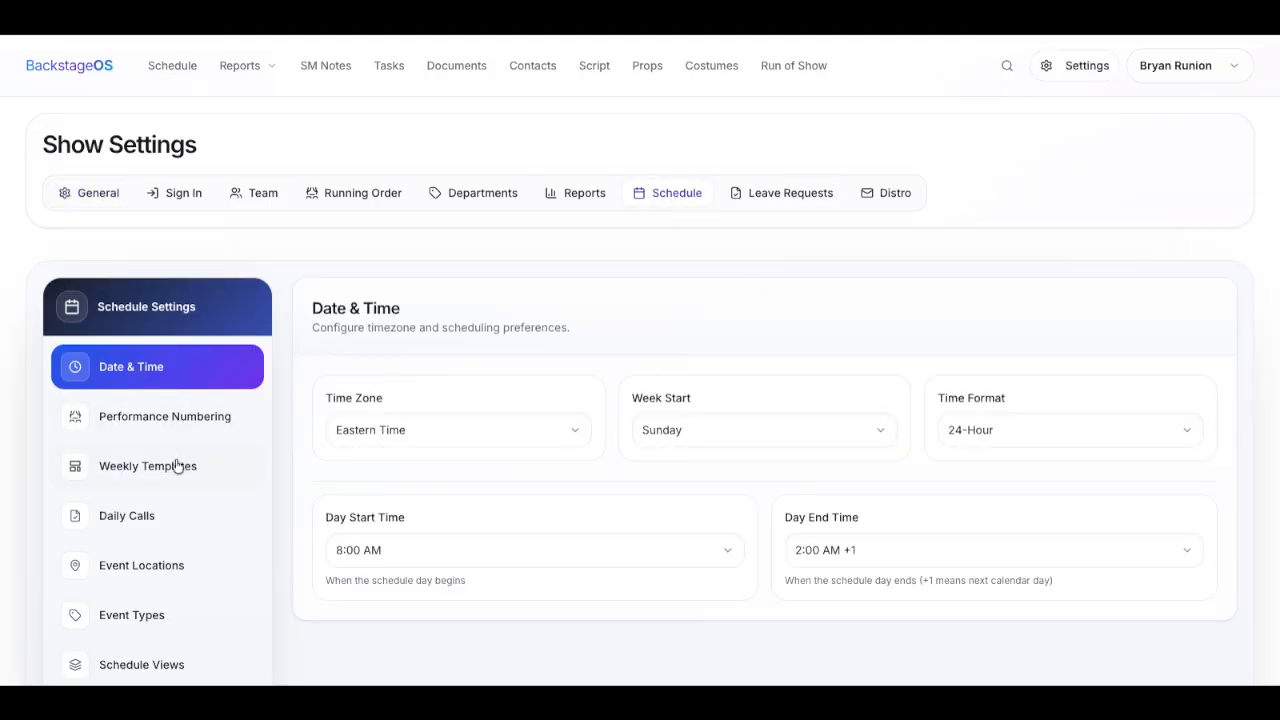
{"action": "left_click", "coordinate": [137, 516]}
{"action": "scroll", "coordinate": [500, 485], "scroll_direction": "down", "scroll_amount": 1}
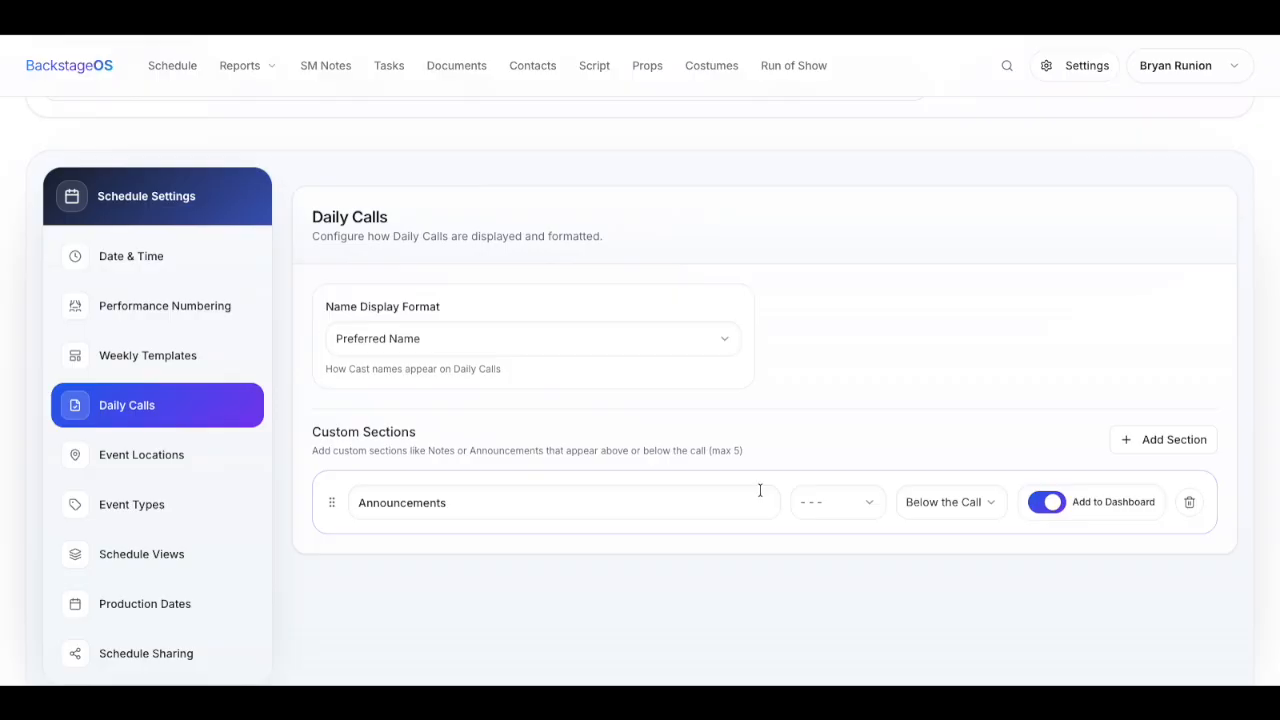
- Add a new custom section to the daily calls and delete it again
{"action": "left_click", "coordinate": [1150, 446]}
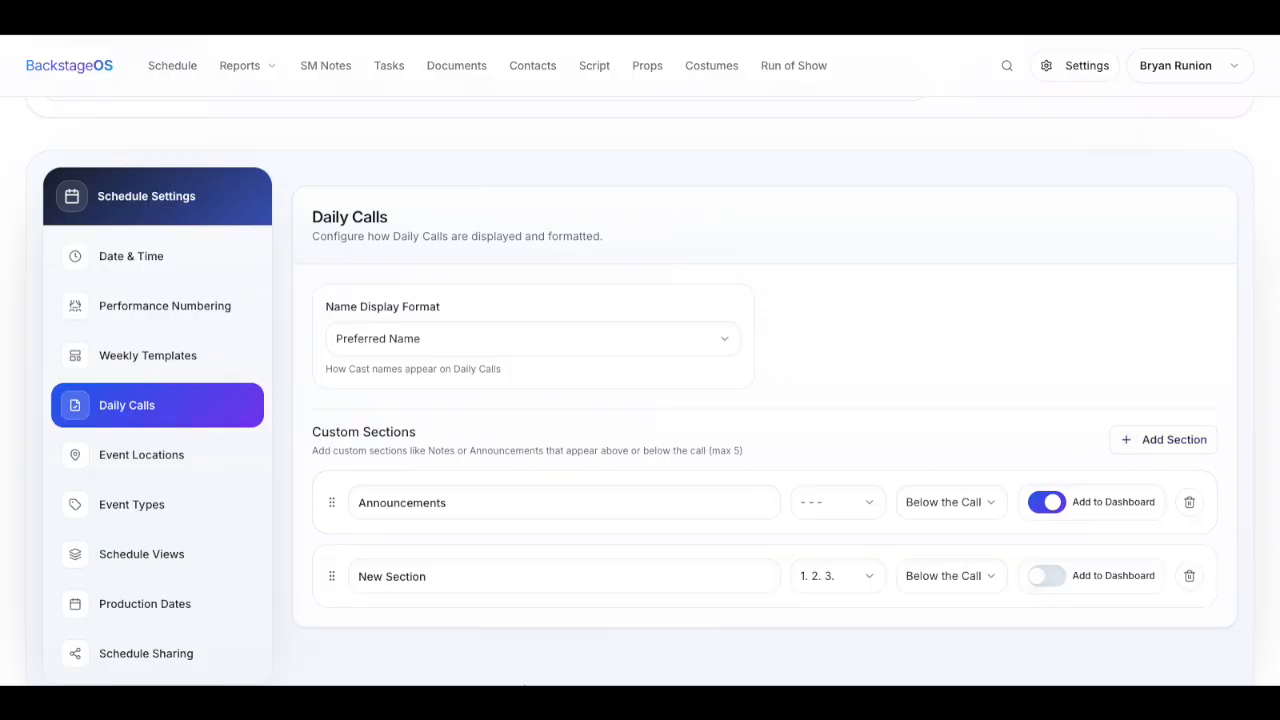
{"action": "left_click", "coordinate": [1190, 577]}
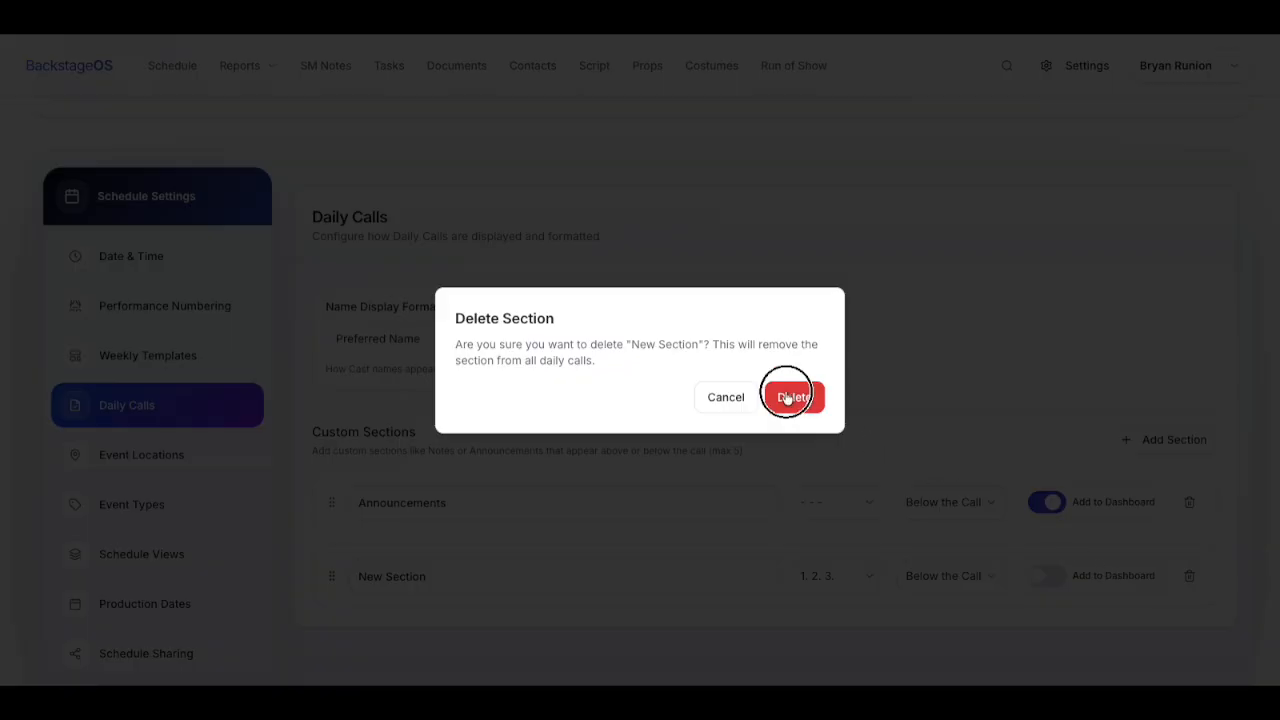
{"action": "left_click", "coordinate": [793, 396]}
- Set the Announcements section to bulleted formatting and place it Above the Call
{"action": "left_click", "coordinate": [870, 512]}
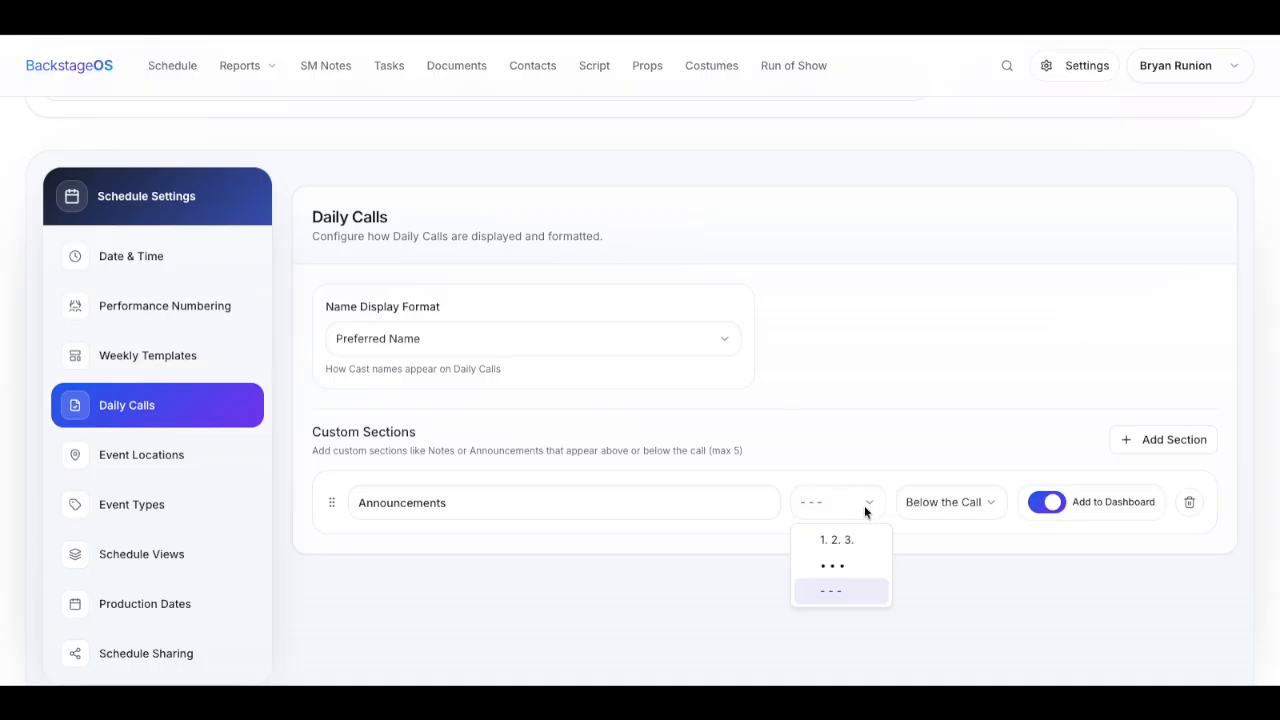
{"action": "left_click", "coordinate": [858, 563]}
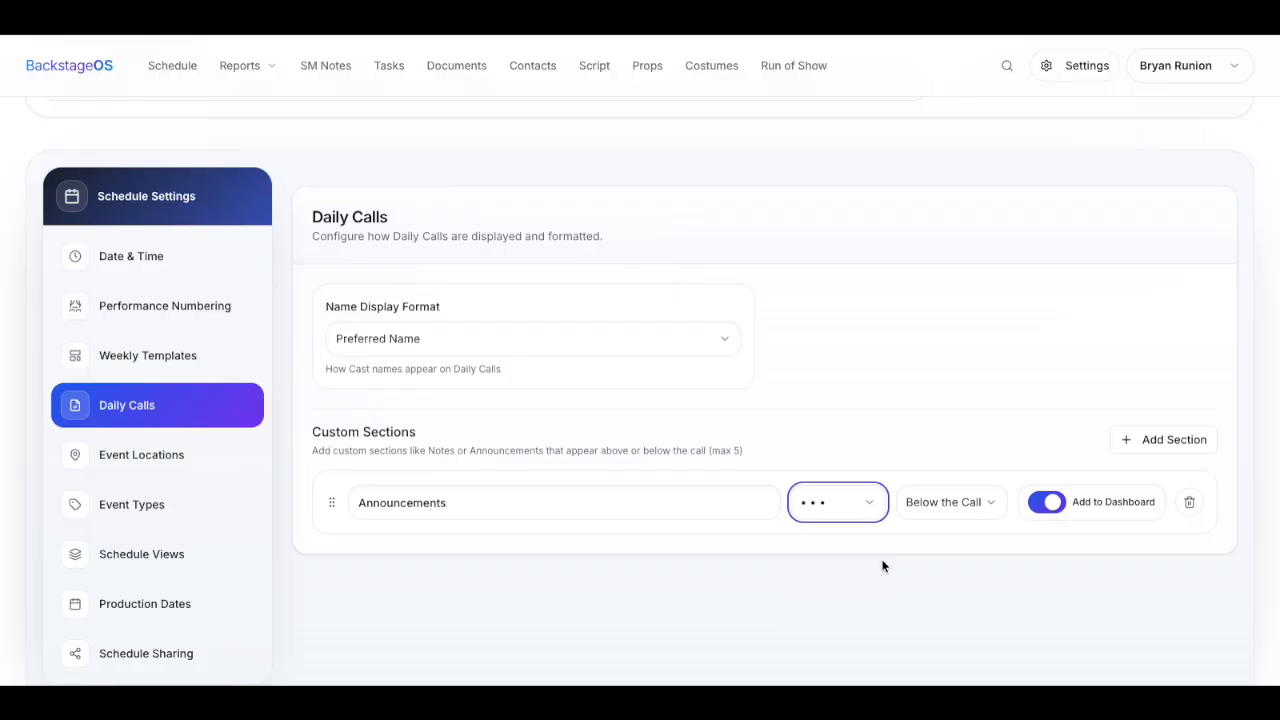
{"action": "left_click", "coordinate": [975, 515]}
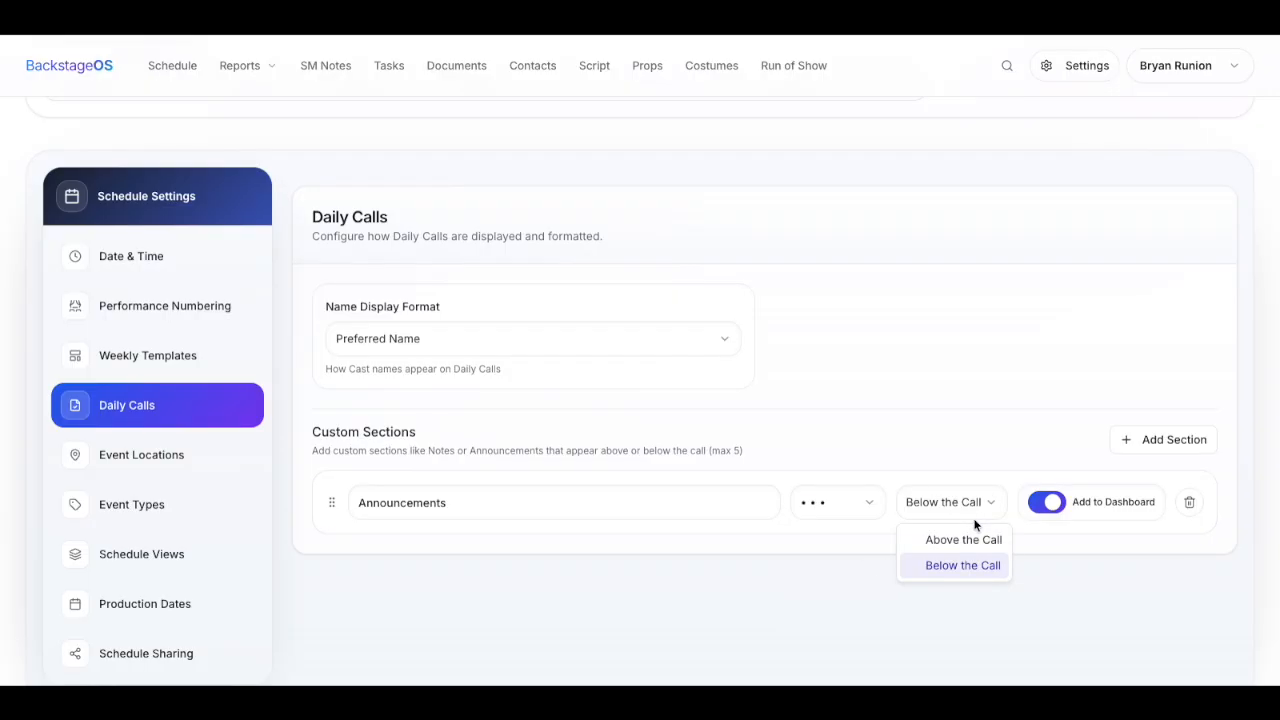
{"action": "left_click", "coordinate": [990, 539]}
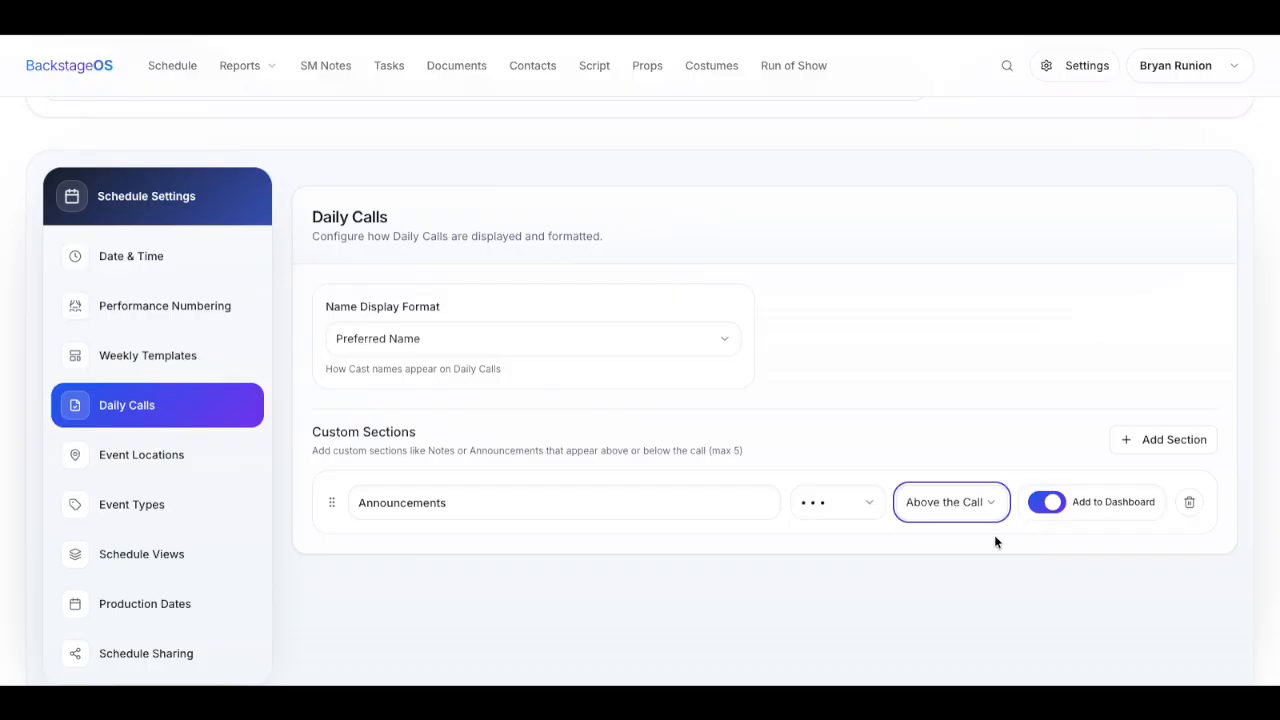
- Return to the daily calls and open Saturday, May 23, 2026 to check the Announcements placement
{"action": "left_click", "coordinate": [174, 65]}
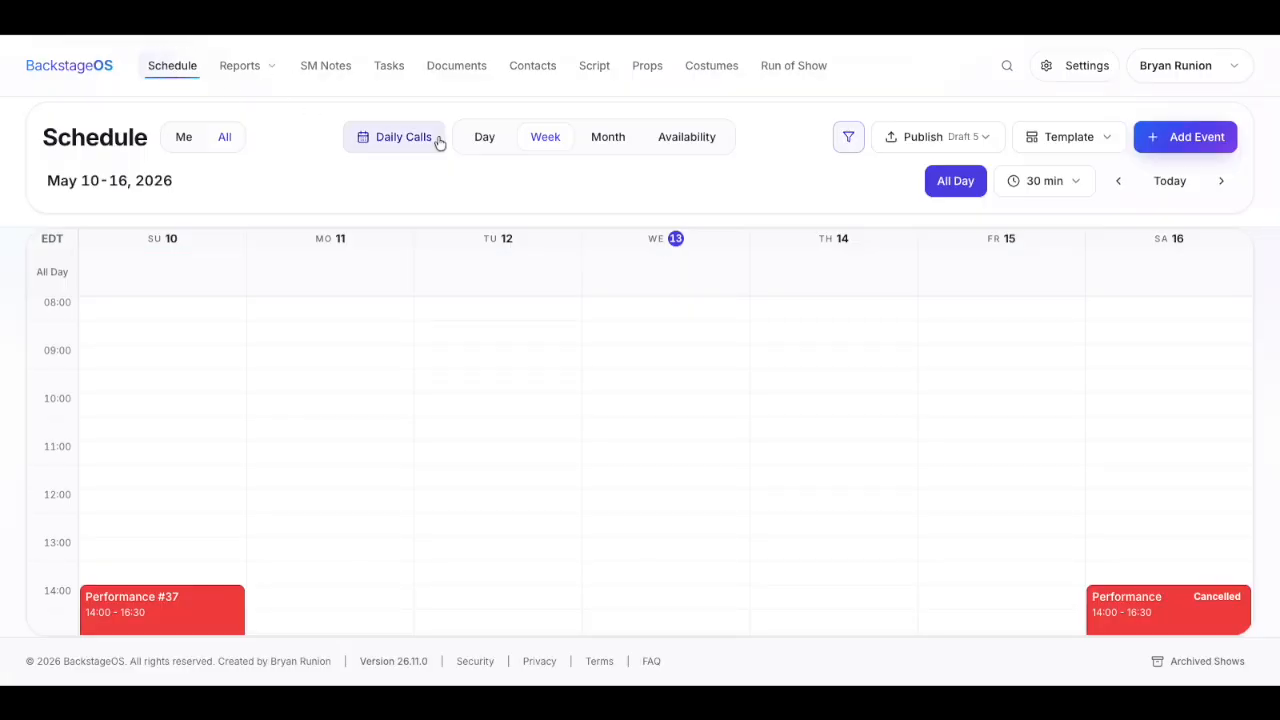
{"action": "left_click", "coordinate": [434, 139]}
{"action": "left_click", "coordinate": [254, 460]}
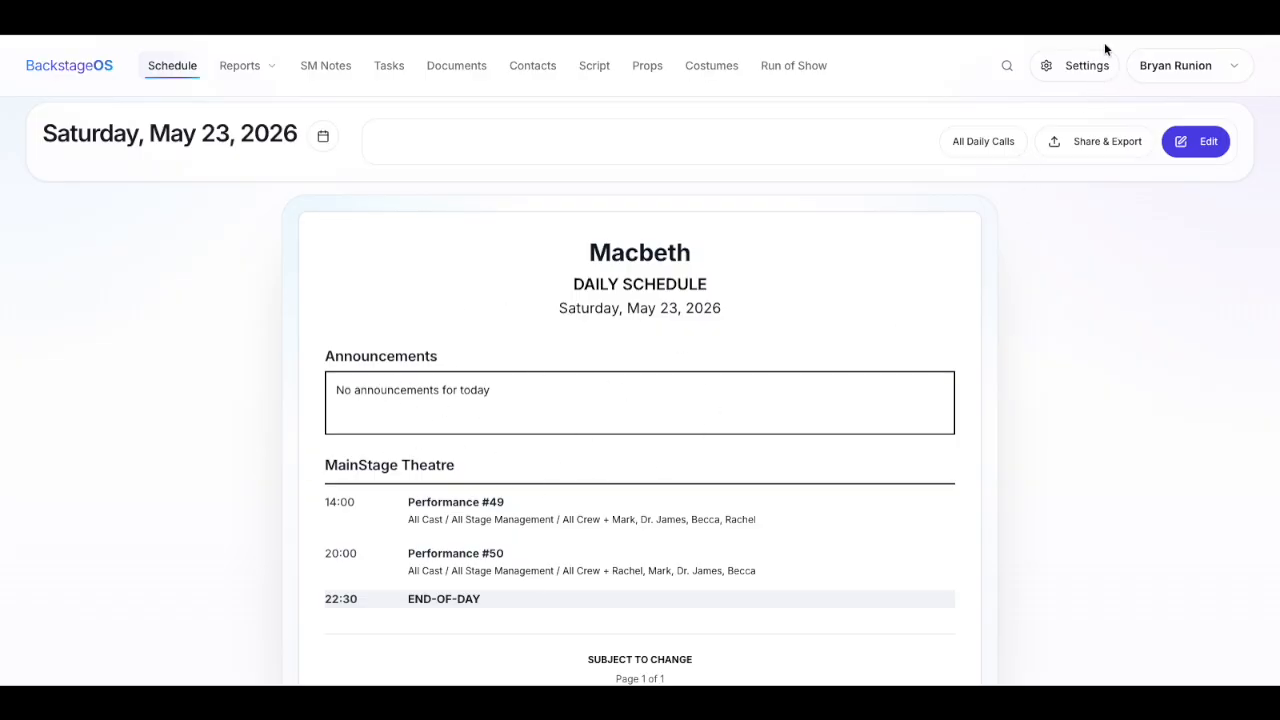
- Return to the Daily Calls schedule settings and place the Announcements section Below the Call
{"action": "left_click", "coordinate": [1087, 72]}
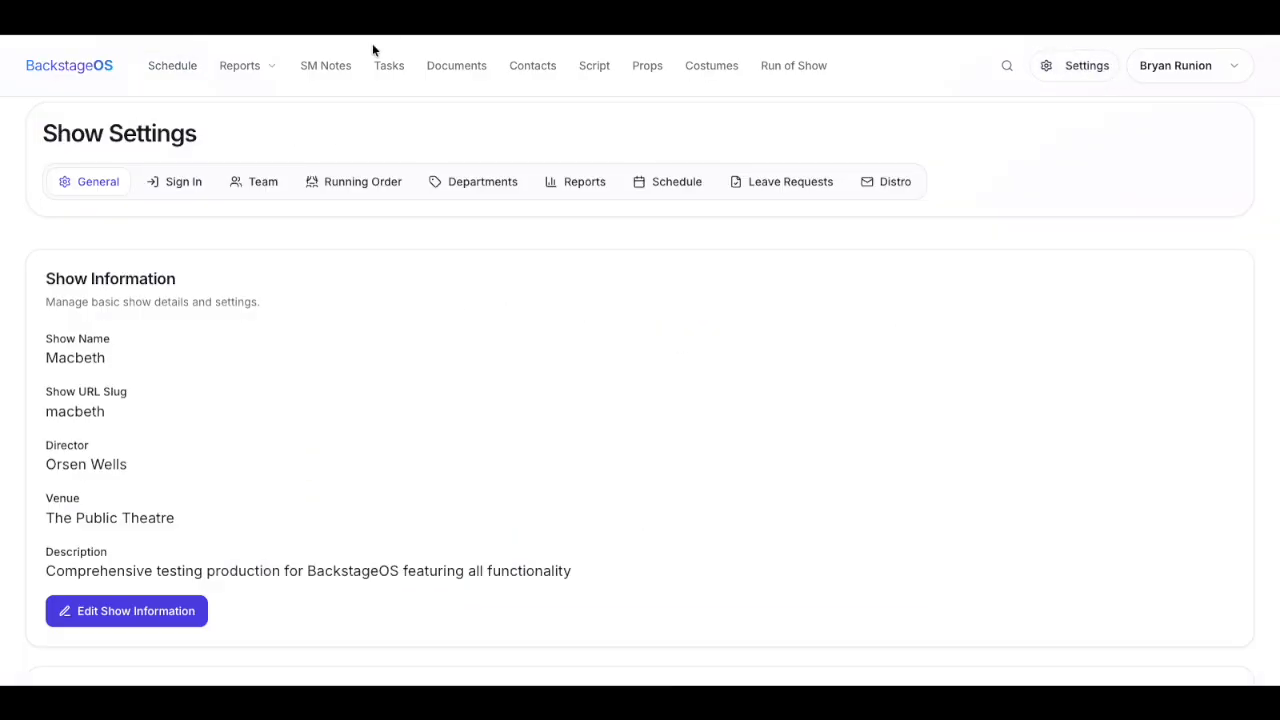
{"action": "left_click", "coordinate": [680, 183]}
{"action": "left_click", "coordinate": [164, 514]}
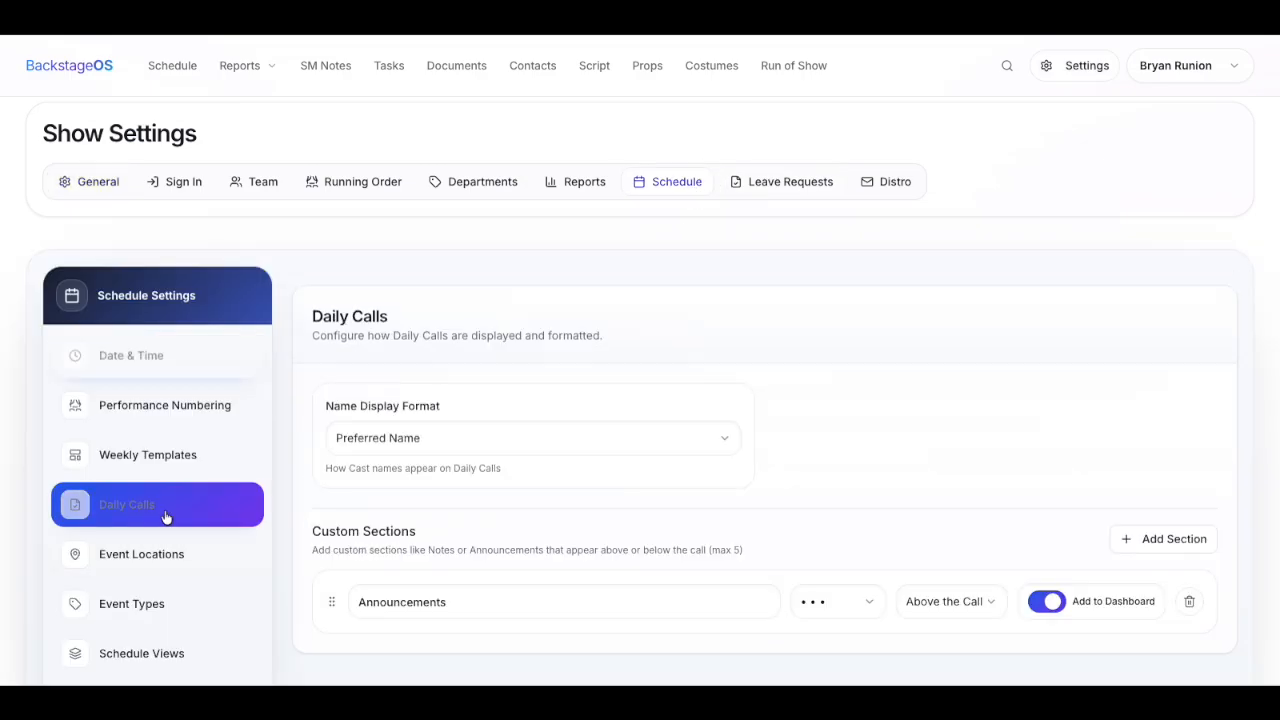
{"action": "left_click", "coordinate": [924, 594]}
{"action": "left_click", "coordinate": [926, 566]}
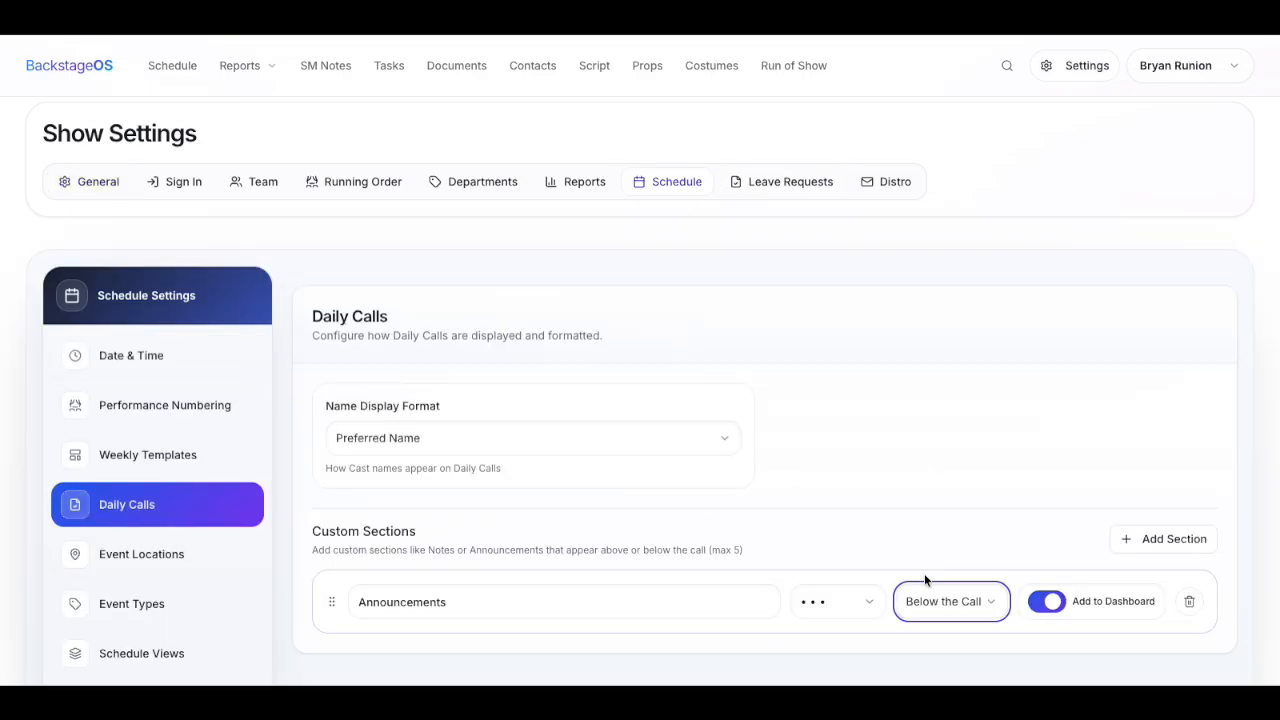
- Rename the Announcements custom section to Notes
{"action": "left_click", "coordinate": [727, 587]}
{"action": "left_click_drag", "start_coordinate": [470, 602], "coordinate": [652, 603]}
{"action": "key", "text": "super+a"}
{"action": "type", "text": "Notes"}
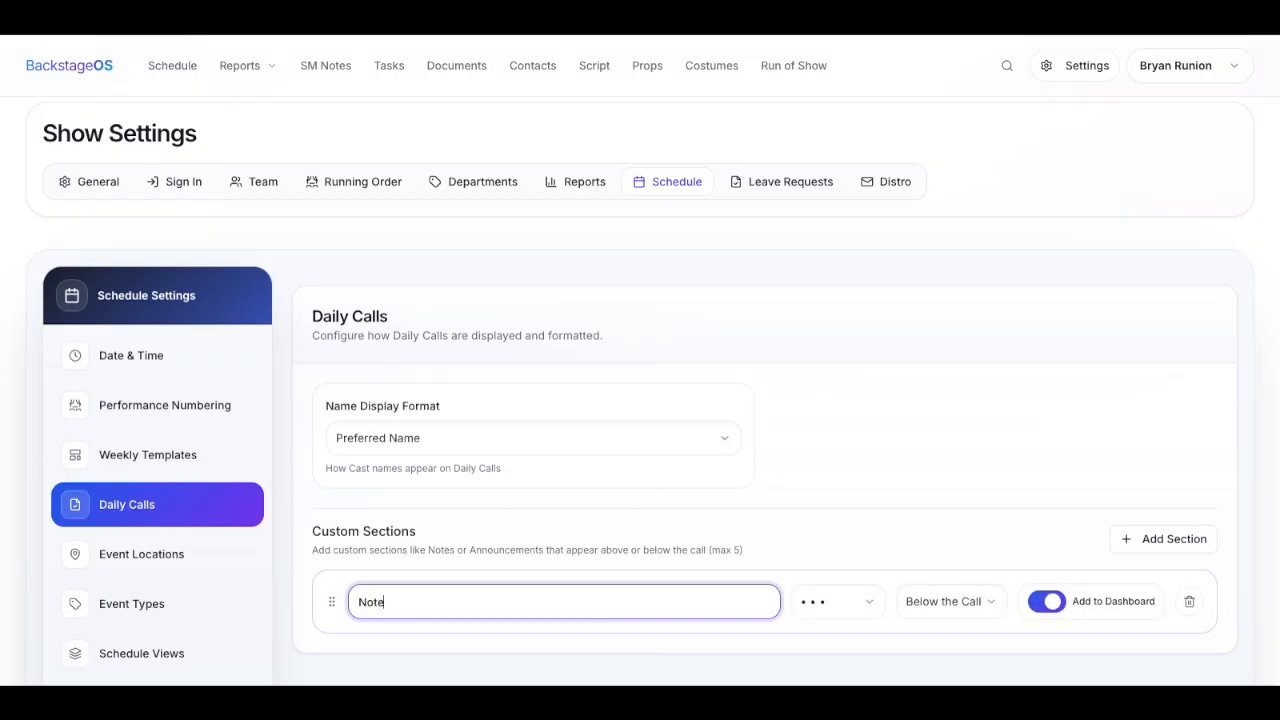
{"action": "left_click", "coordinate": [875, 418]}
- Return to the daily calls and open Saturday, May 23, 2026 to check the placement of the Notes section
{"action": "left_click", "coordinate": [180, 68]}
{"action": "left_click", "coordinate": [373, 152]}
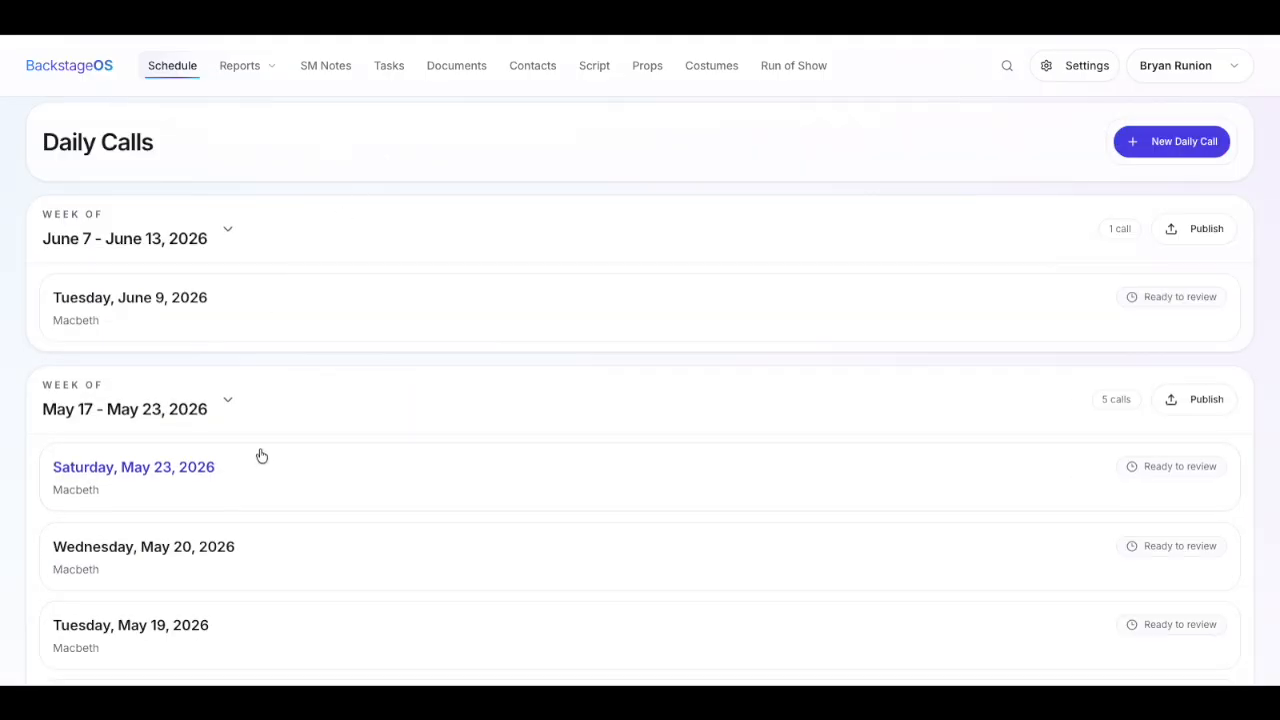
{"action": "left_click", "coordinate": [260, 458]}
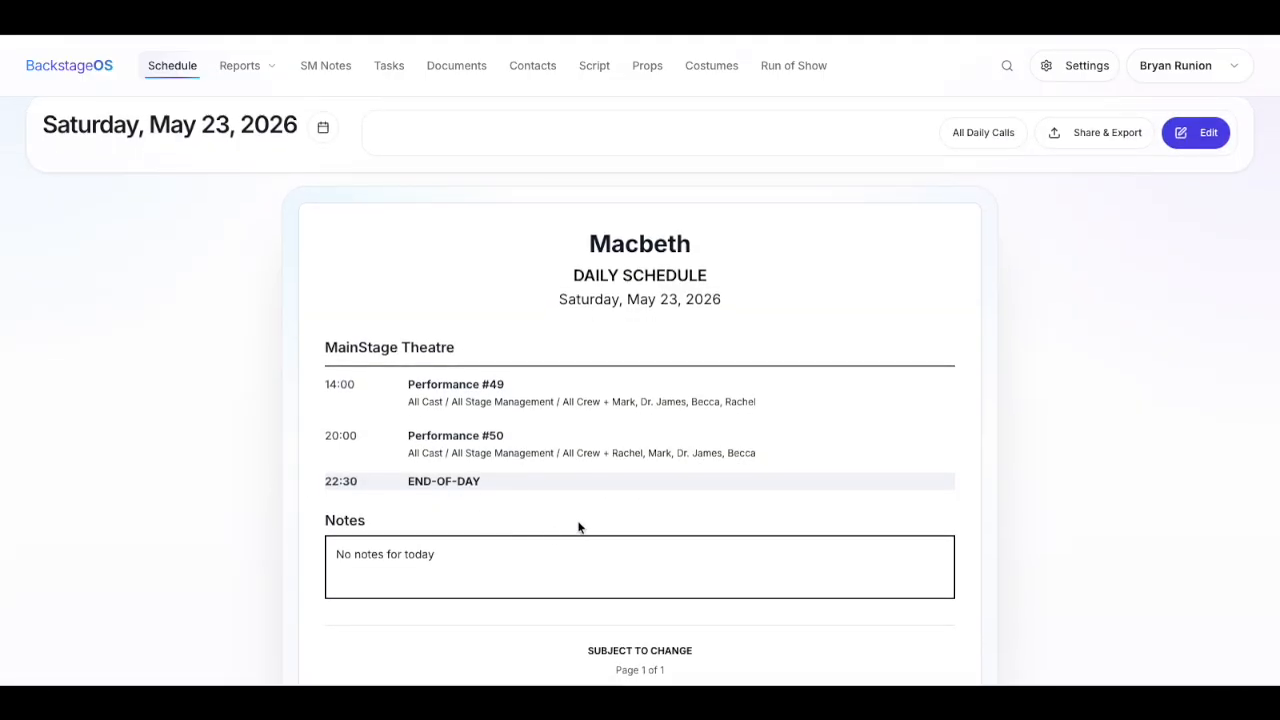
{"action": "scroll", "coordinate": [591, 490], "scroll_direction": "up", "scroll_amount": 1}
{"action": "scroll", "coordinate": [983, 331], "scroll_direction": "down", "scroll_amount": 2}
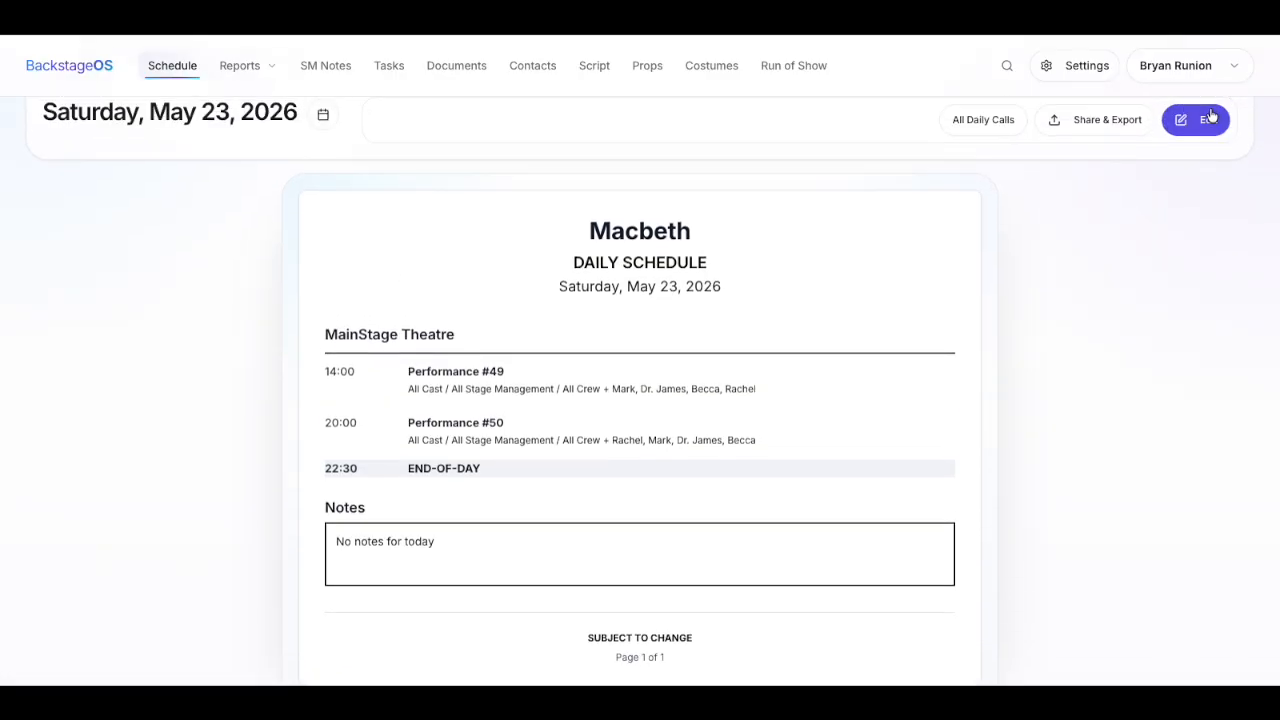
- Open the May 23 daily call for editing and examine its Notes field and the Share & Export options
{"action": "left_click", "coordinate": [1212, 120]}
{"action": "scroll", "coordinate": [988, 479], "scroll_direction": "down", "scroll_amount": 3}
{"action": "scroll", "coordinate": [990, 478], "scroll_direction": "down", "scroll_amount": 3}
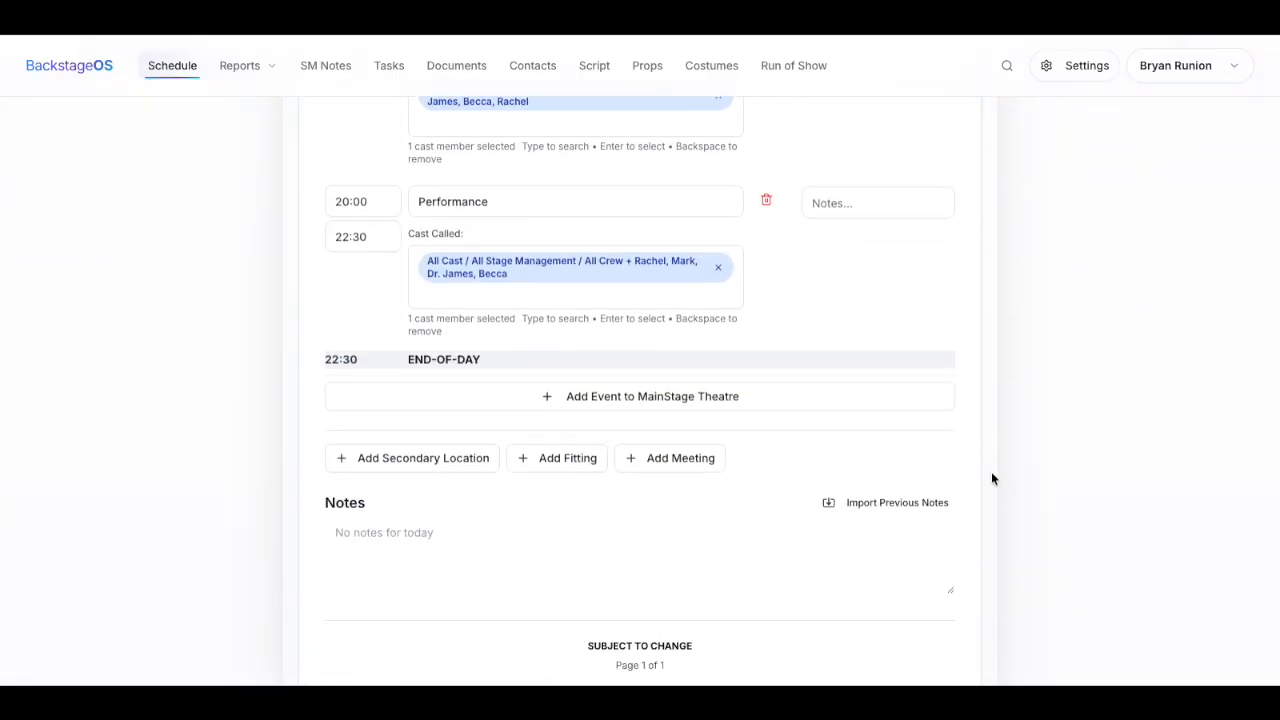
{"action": "scroll", "coordinate": [990, 405], "scroll_direction": "up", "scroll_amount": 12}
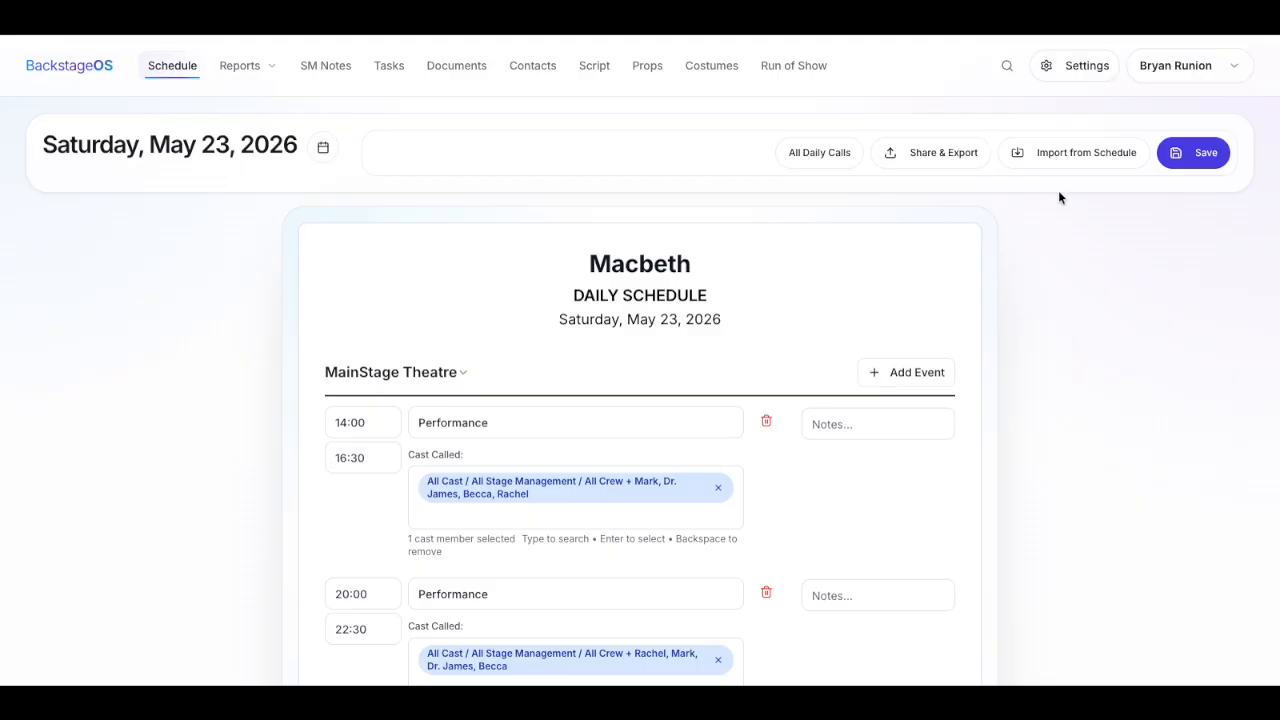
{"action": "left_click", "coordinate": [914, 155]}
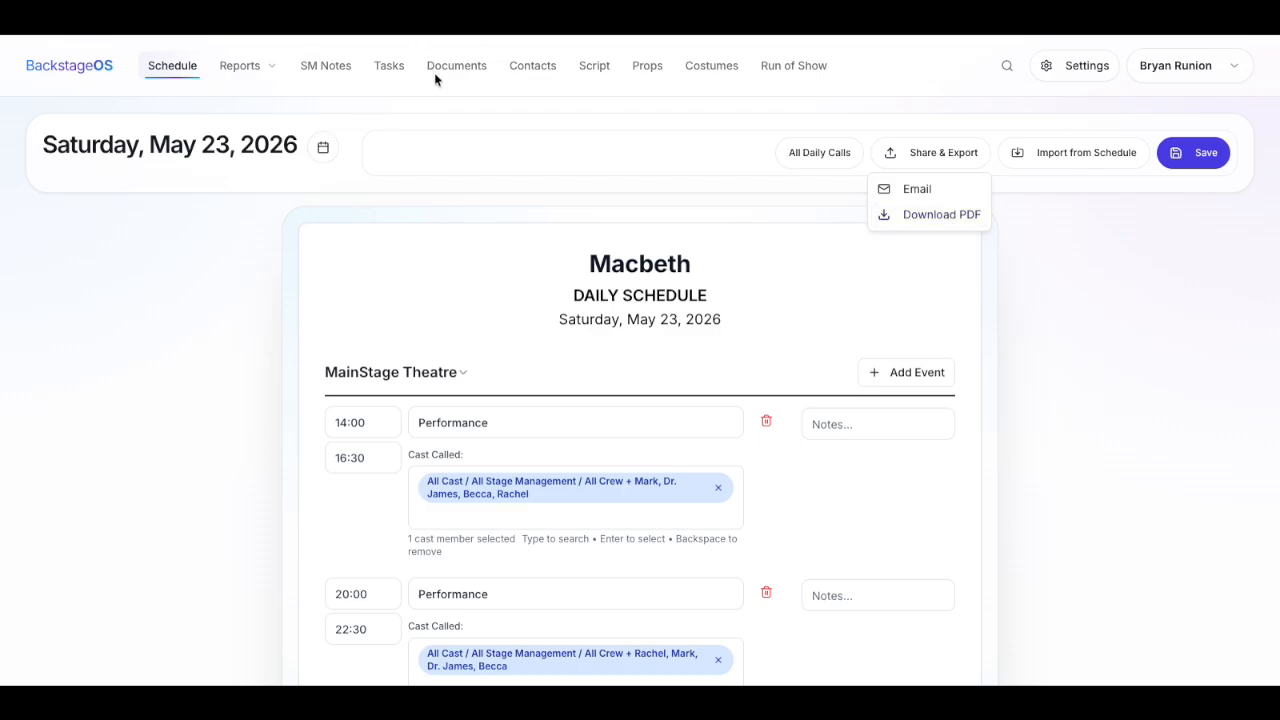
{"action": "left_click", "coordinate": [1092, 389]}
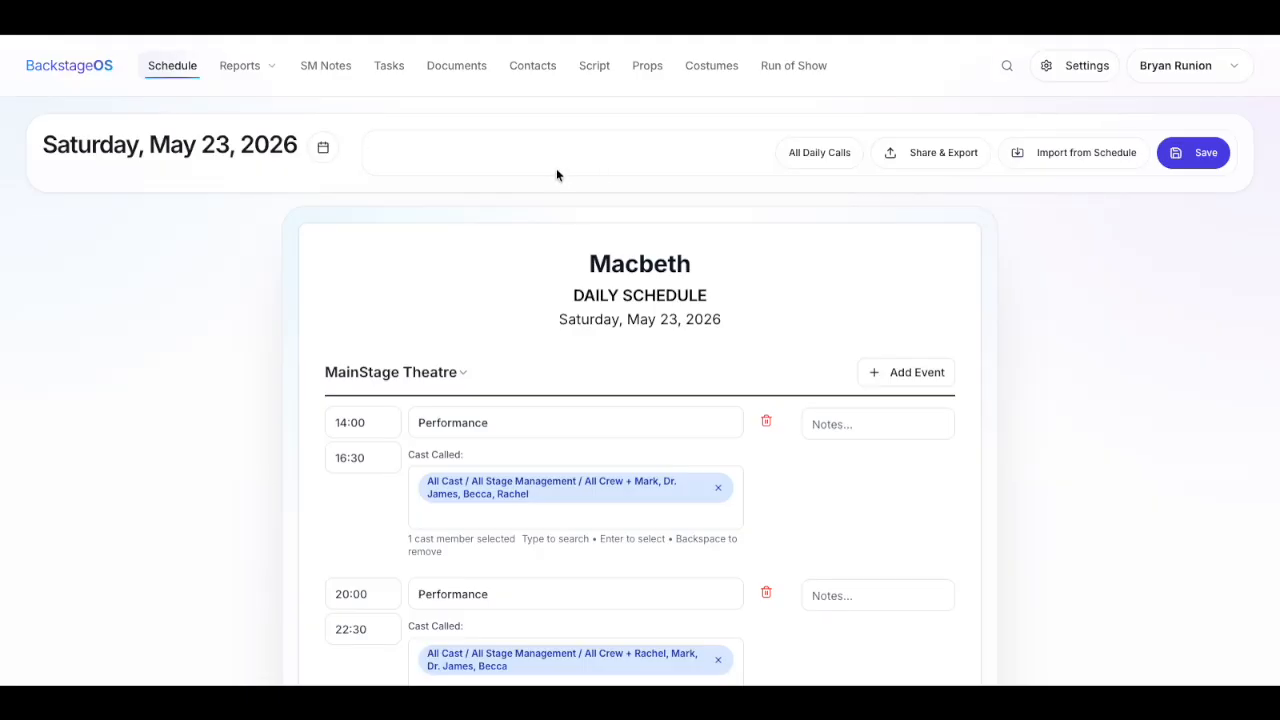
- Switch the schedule to the Availability view and look through people's availability for Sunday, May 10, 2026
{"action": "left_click", "coordinate": [195, 62]}
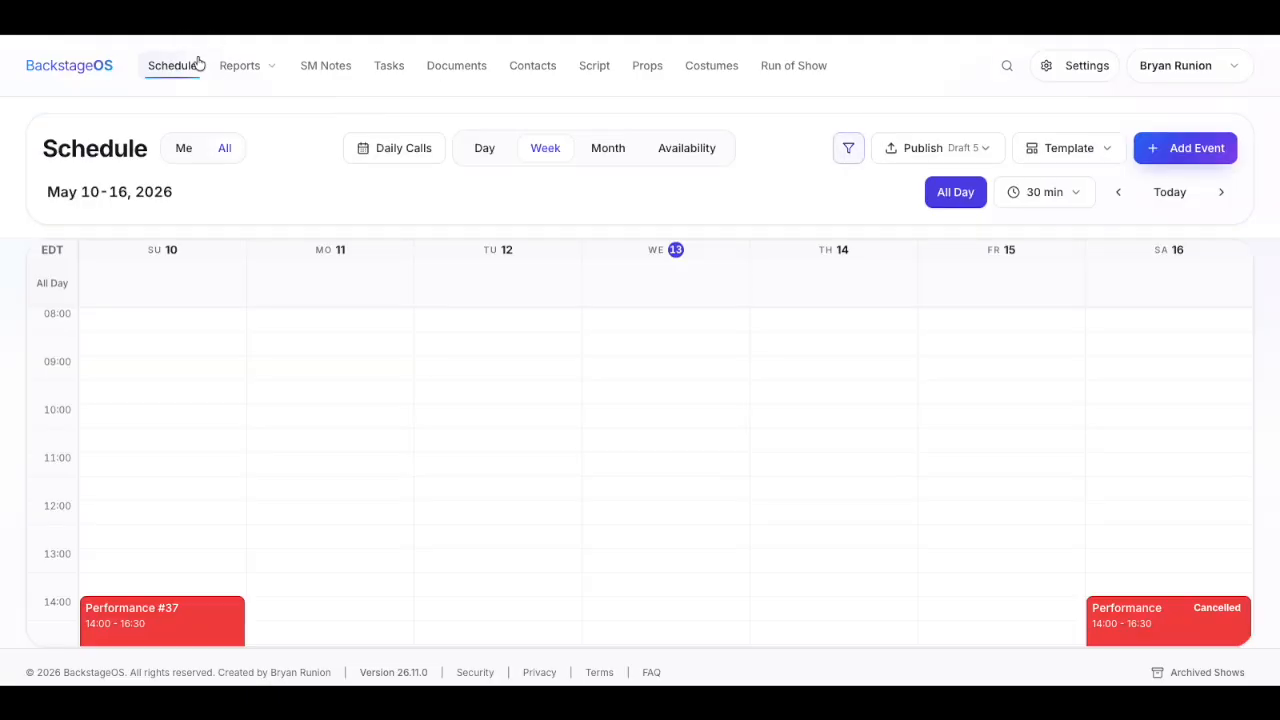
{"action": "left_click", "coordinate": [671, 152]}
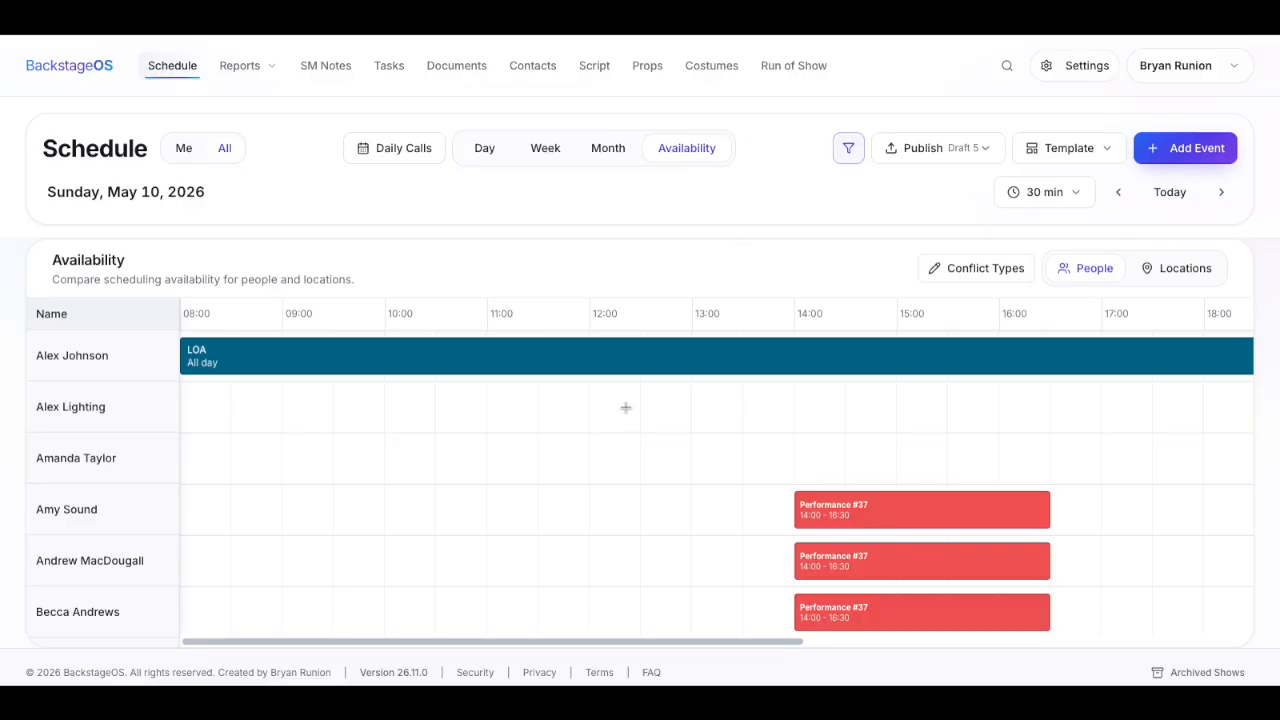
{"action": "scroll", "coordinate": [666, 430], "scroll_direction": "down", "scroll_amount": 3}
{"action": "scroll", "coordinate": [668, 435], "scroll_direction": "up", "scroll_amount": 2}
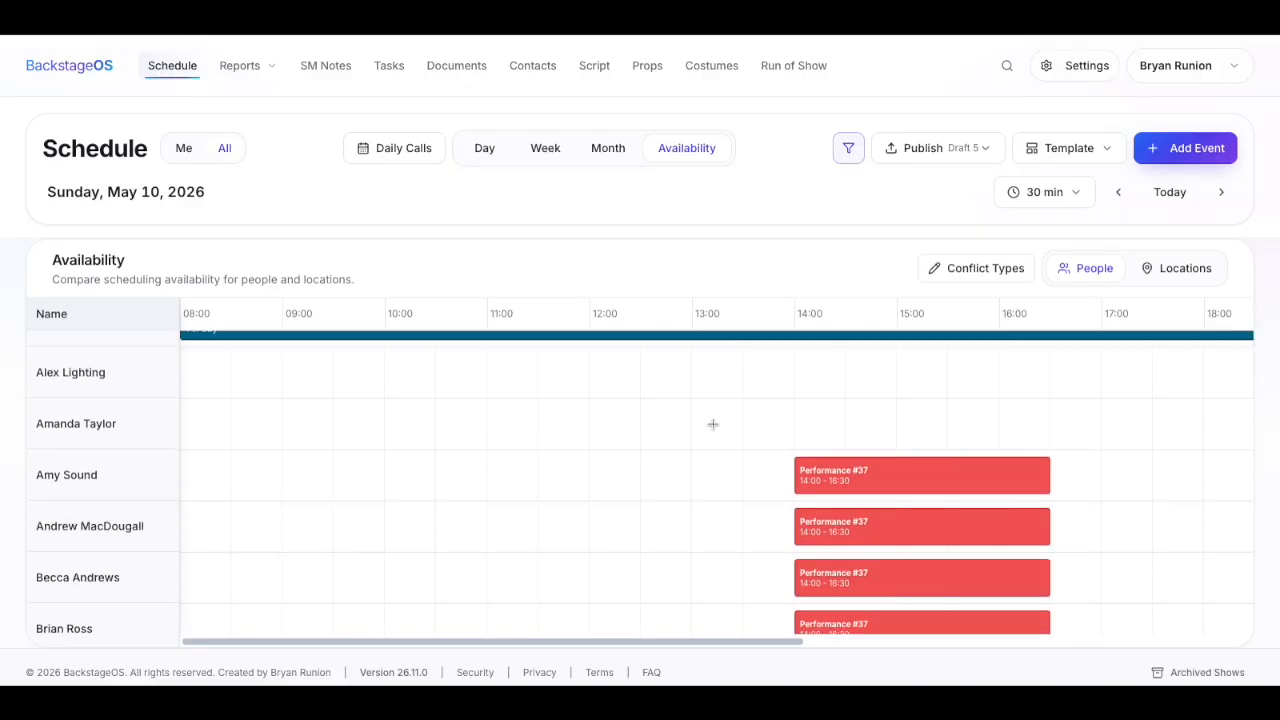
{"action": "scroll", "coordinate": [755, 443], "scroll_direction": "up", "scroll_amount": 1}
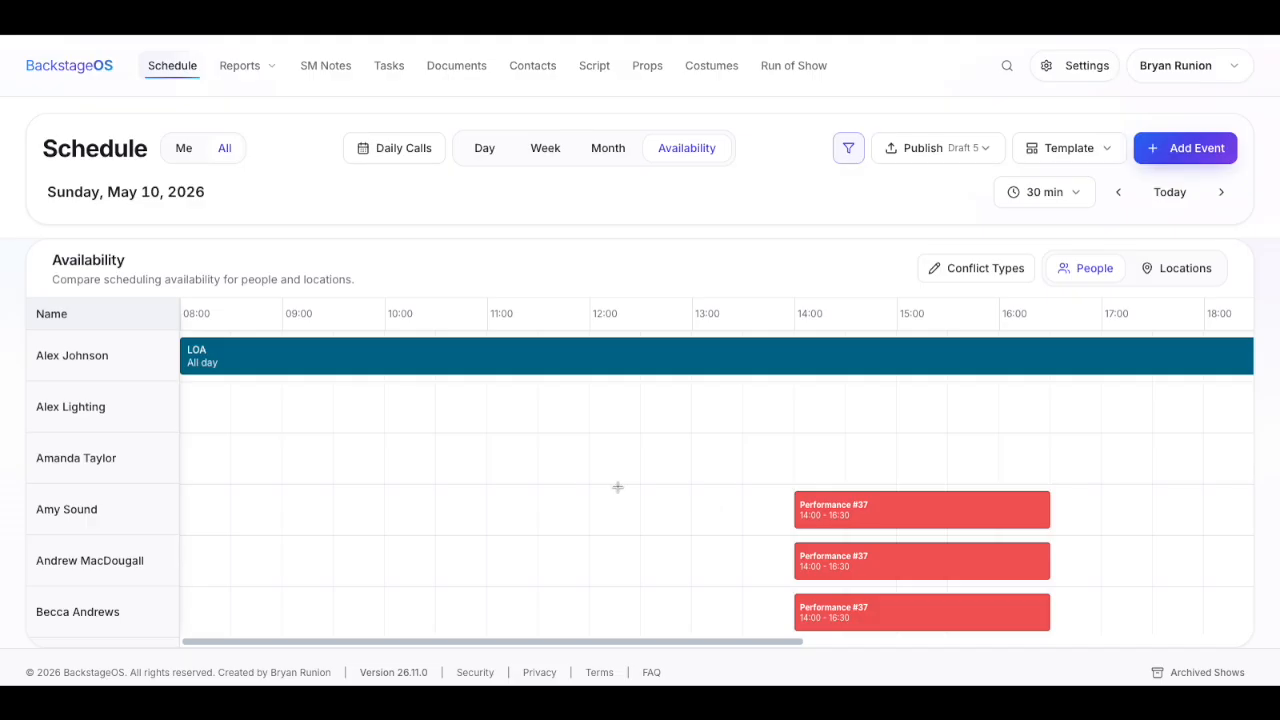
{"action": "scroll", "coordinate": [670, 445], "scroll_direction": "down", "scroll_amount": 2}
{"action": "scroll", "coordinate": [680, 447], "scroll_direction": "down", "scroll_amount": 1}
{"action": "scroll", "coordinate": [623, 506], "scroll_direction": "down", "scroll_amount": 4}
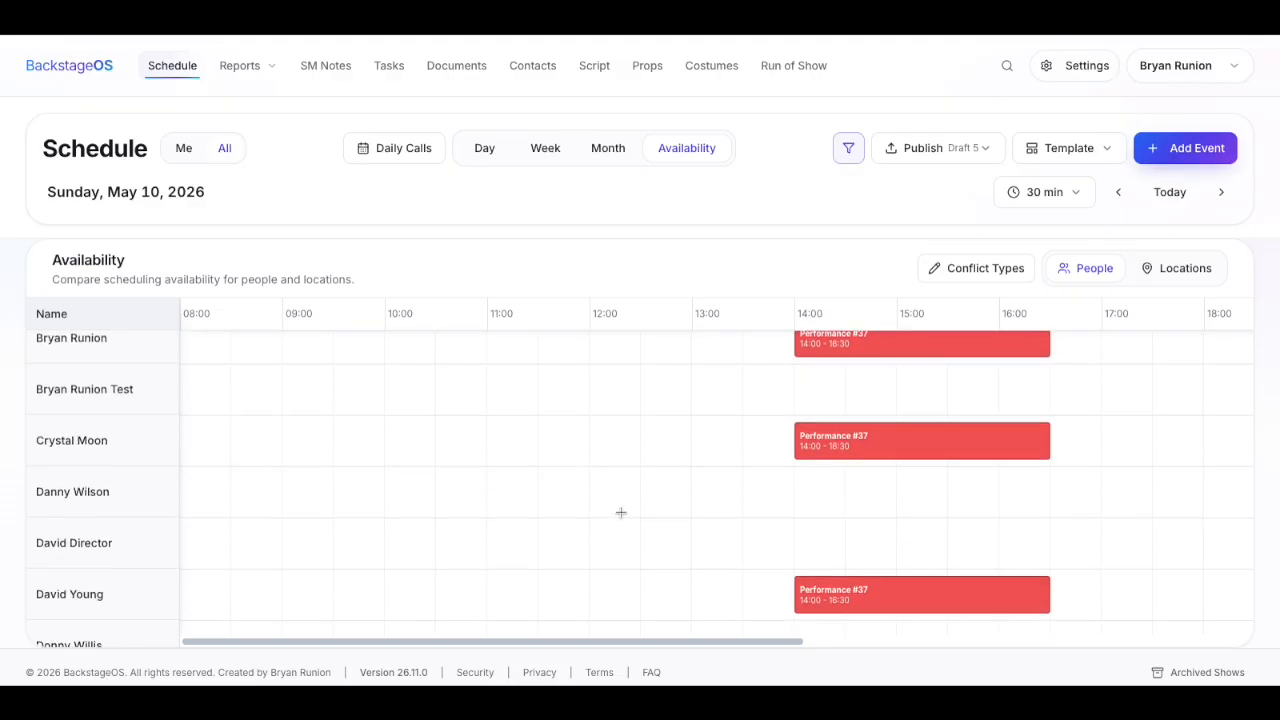
- Block 11:30 to 13:00 on the test contact's row as Unavailable, titled Dr Appt
{"action": "left_click_drag", "start_coordinate": [540, 372], "coordinate": [706, 400]}
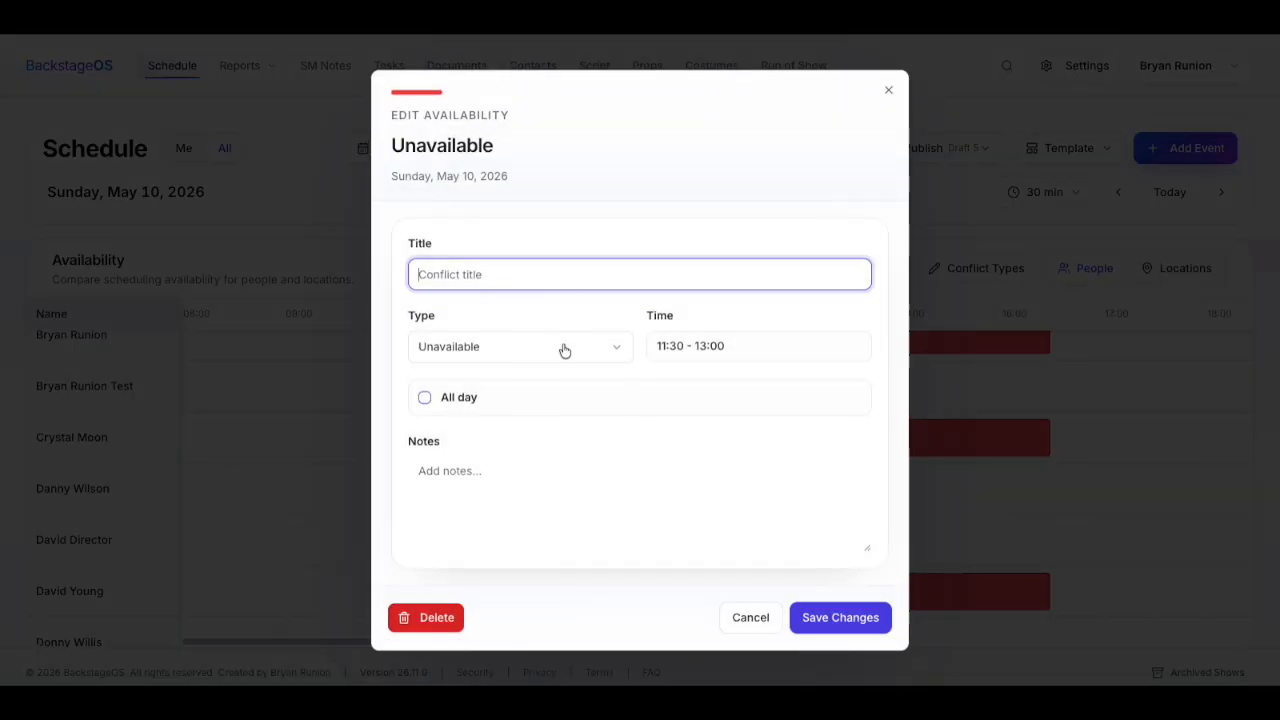
{"action": "type", "text": "Dr Appt"}
{"action": "left_click", "coordinate": [481, 348]}
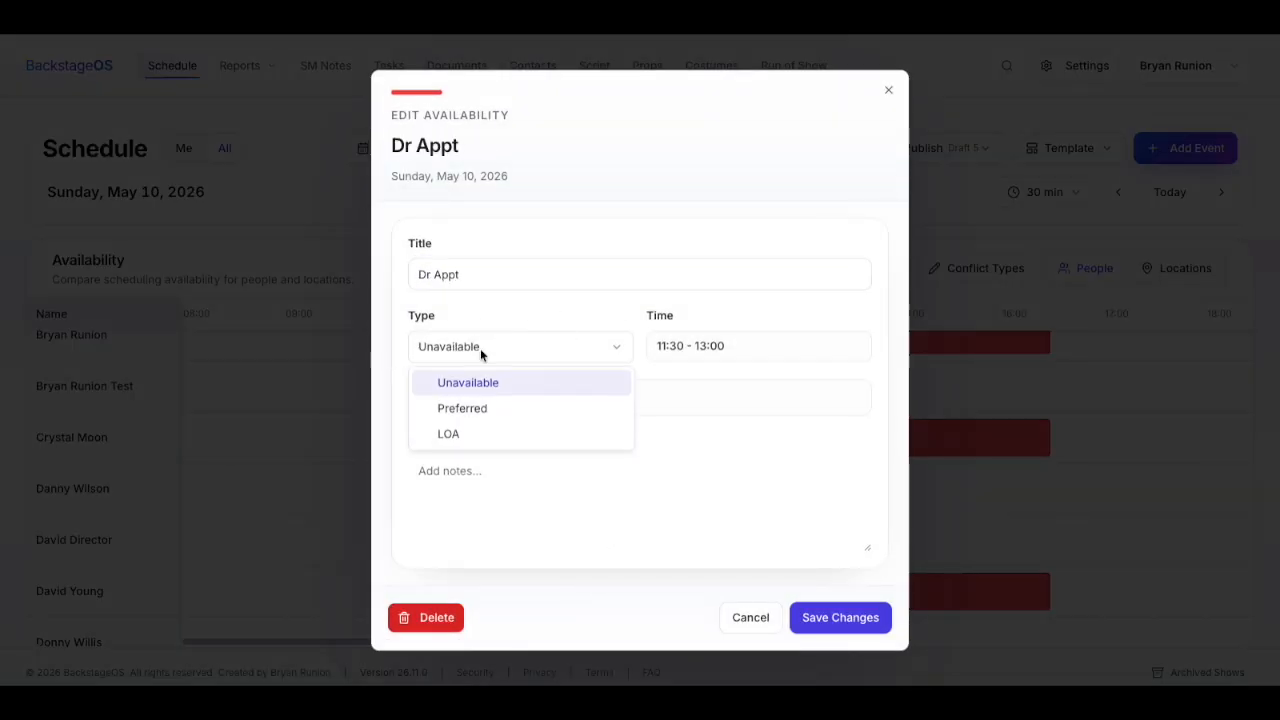
{"action": "left_click", "coordinate": [506, 369]}
{"action": "left_click", "coordinate": [535, 319]}
- Add the note "No rehearsal this day." to the Dr Appt conflict and save it
{"action": "left_click", "coordinate": [501, 478]}
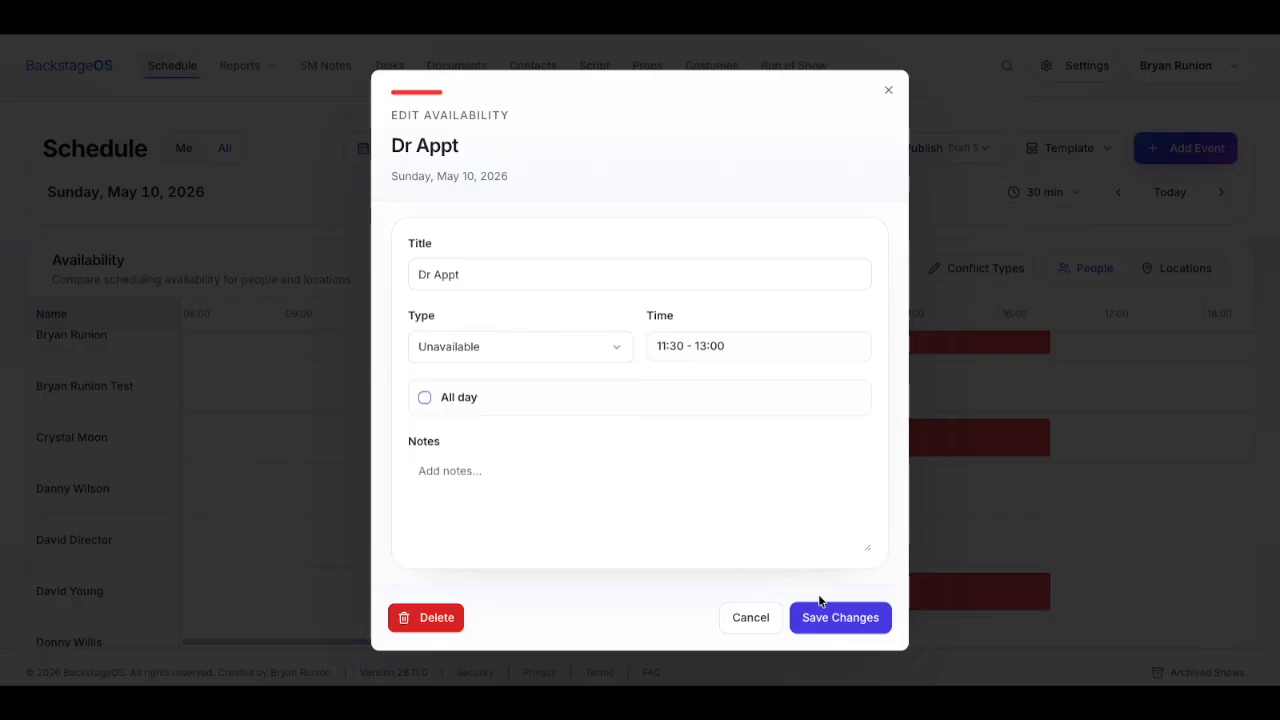
{"action": "type", "text": "No "}
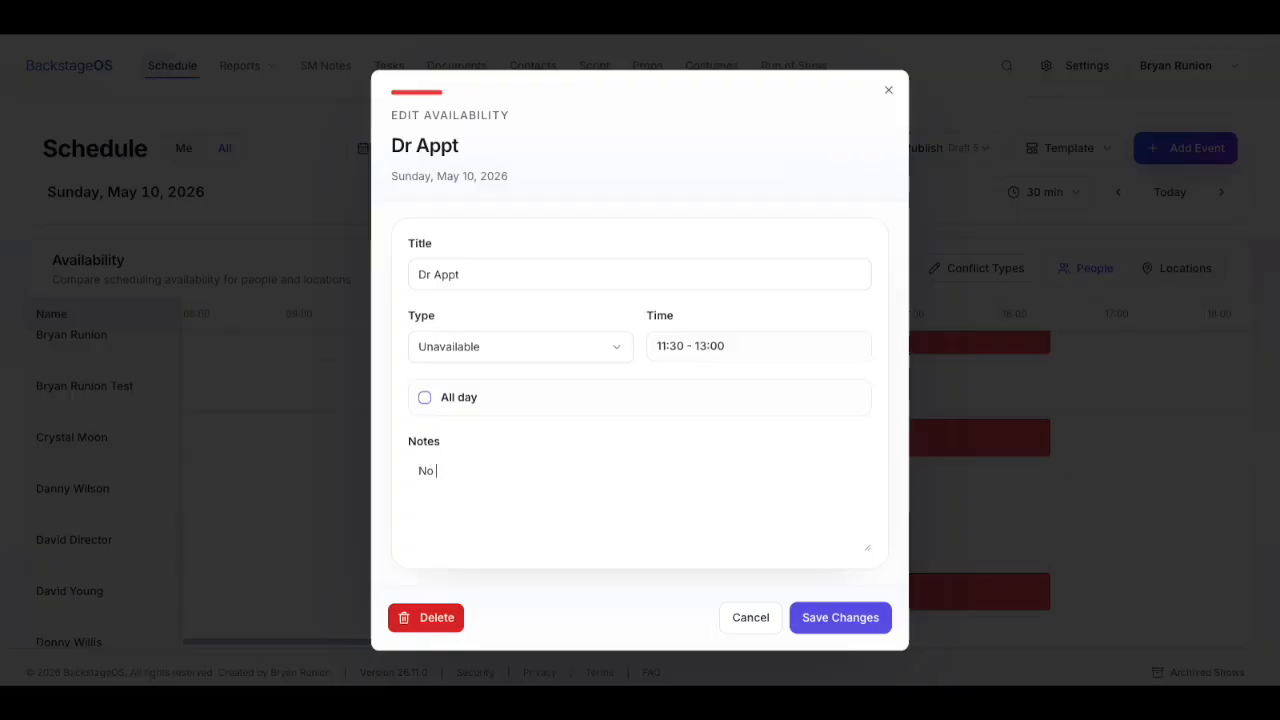
{"action": "type", "text": "rehearslrsal this day."}
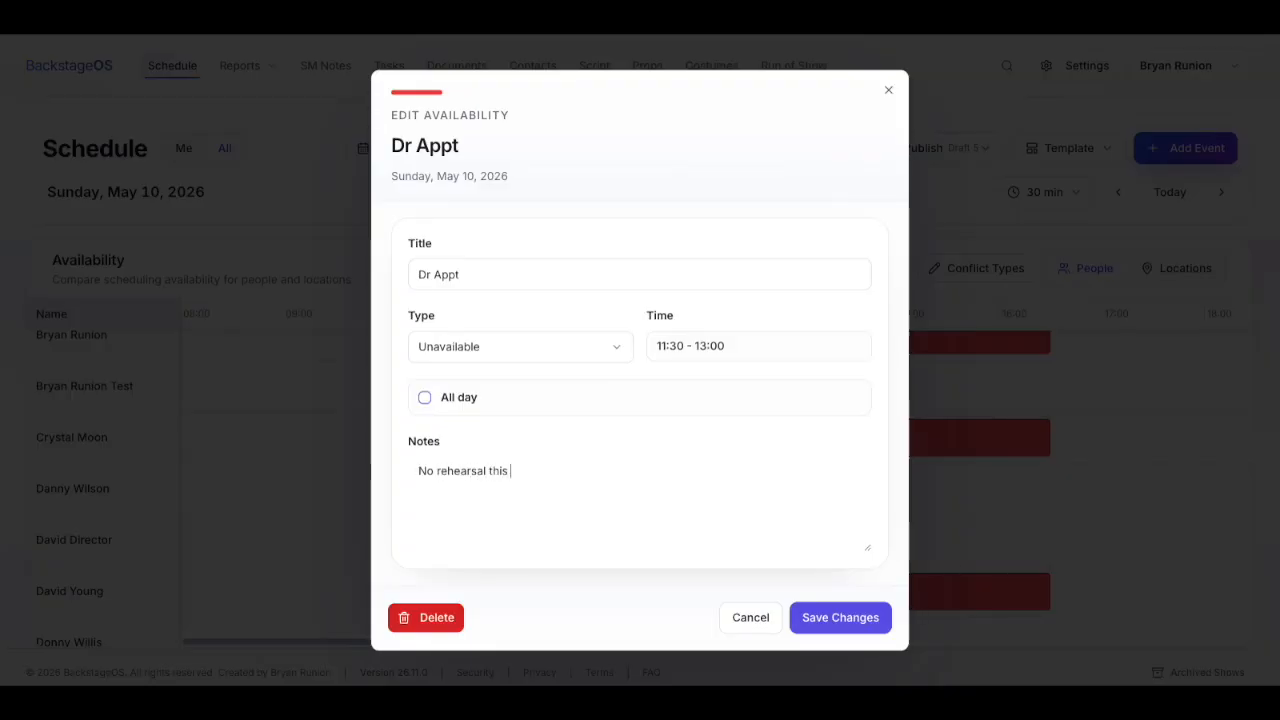
{"action": "left_click", "coordinate": [840, 617]}
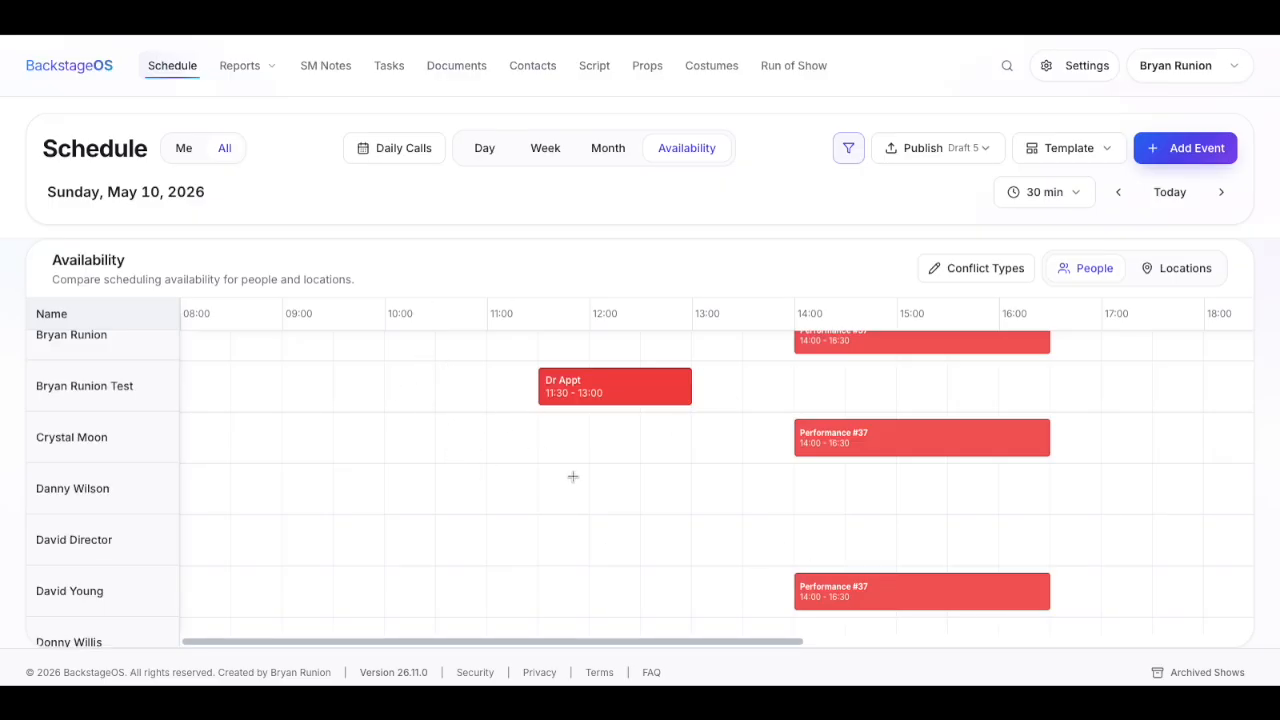
{"action": "scroll", "coordinate": [349, 469], "scroll_direction": "up", "scroll_amount": 1}
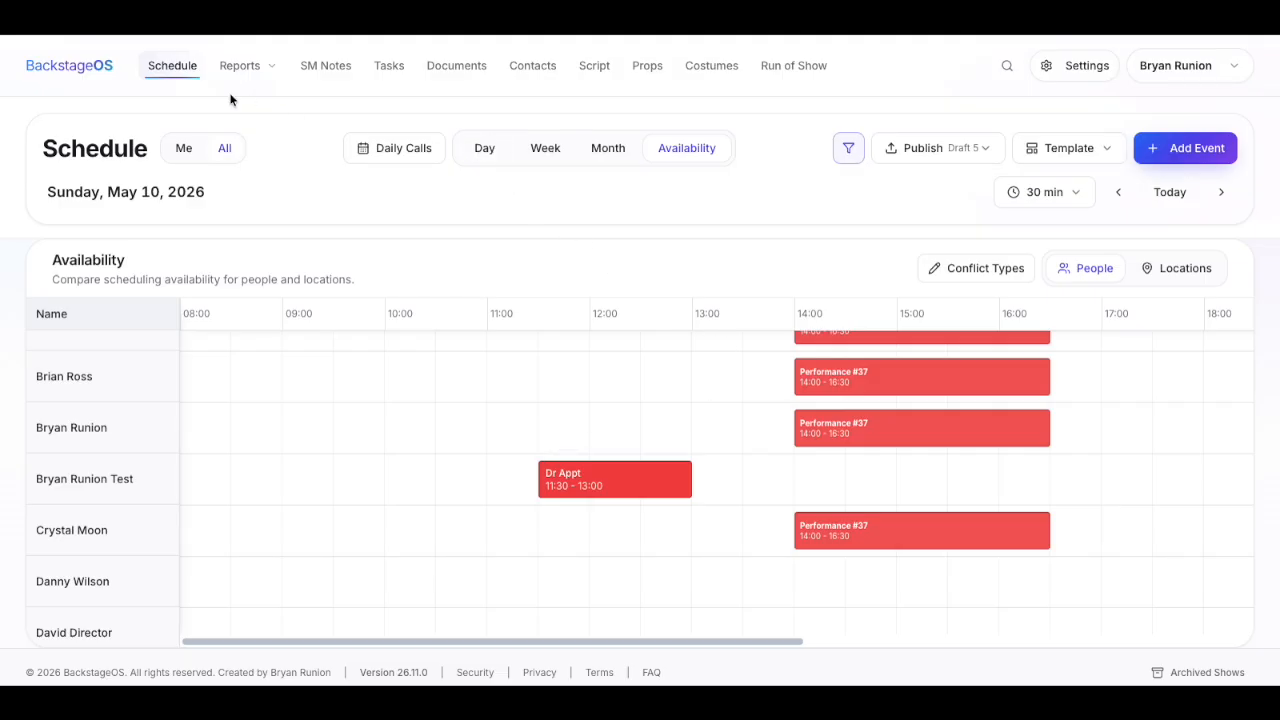
- In the Week view, draft a Sunday, May 10 event from 11:30 to 13:00 titled Rehearsal, with type Rehearsal and location Rehearsal Hall
{"action": "left_click", "coordinate": [553, 157]}
{"action": "scroll", "coordinate": [158, 487], "scroll_direction": "down", "scroll_amount": 1}
{"action": "scroll", "coordinate": [160, 460], "scroll_direction": "down", "scroll_amount": 1}
{"action": "left_click_drag", "start_coordinate": [129, 358], "coordinate": [132, 415]}
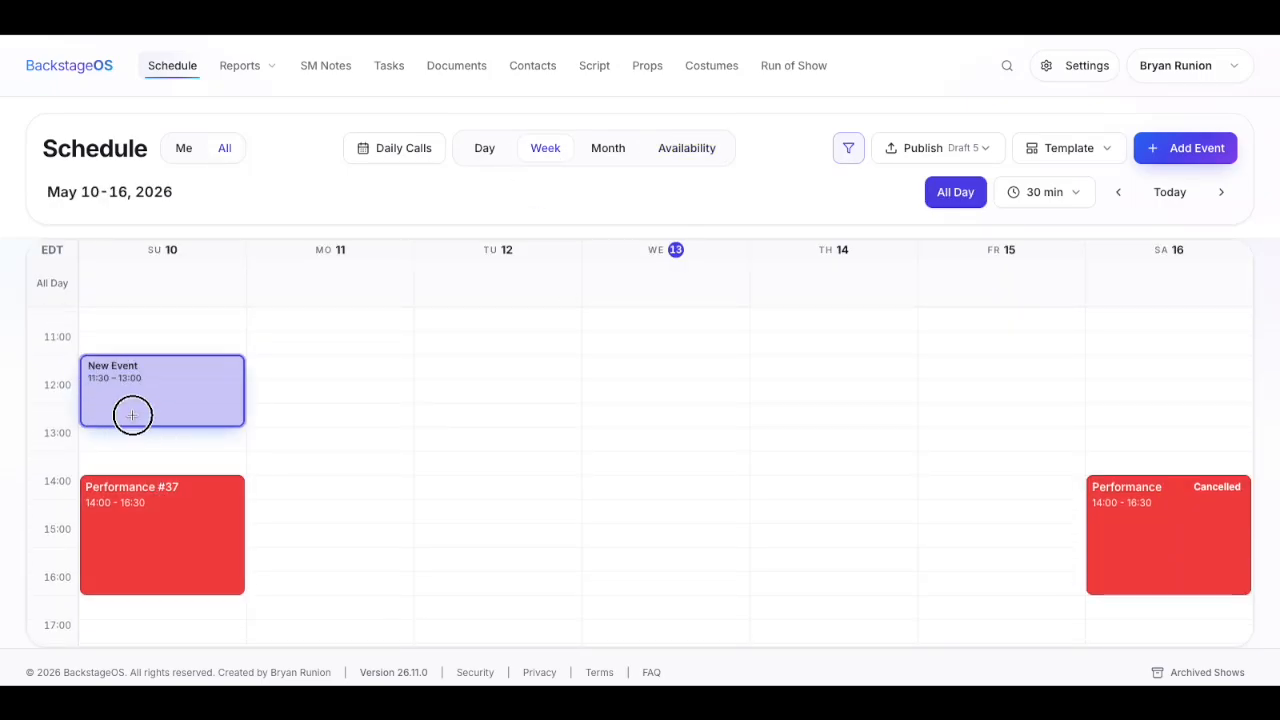
{"action": "type", "text": "Rehearsal"}
{"action": "left_click", "coordinate": [925, 350]}
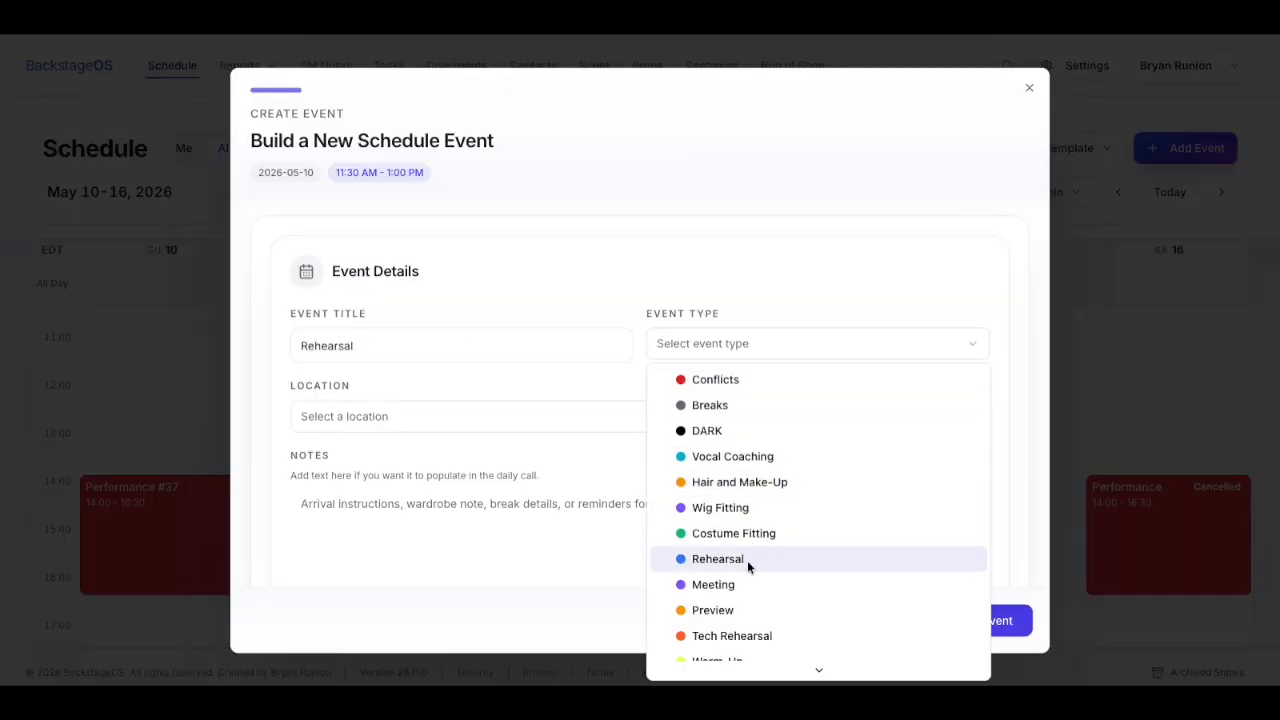
{"action": "scroll", "coordinate": [758, 510], "scroll_direction": "down", "scroll_amount": 1}
{"action": "left_click", "coordinate": [765, 481]}
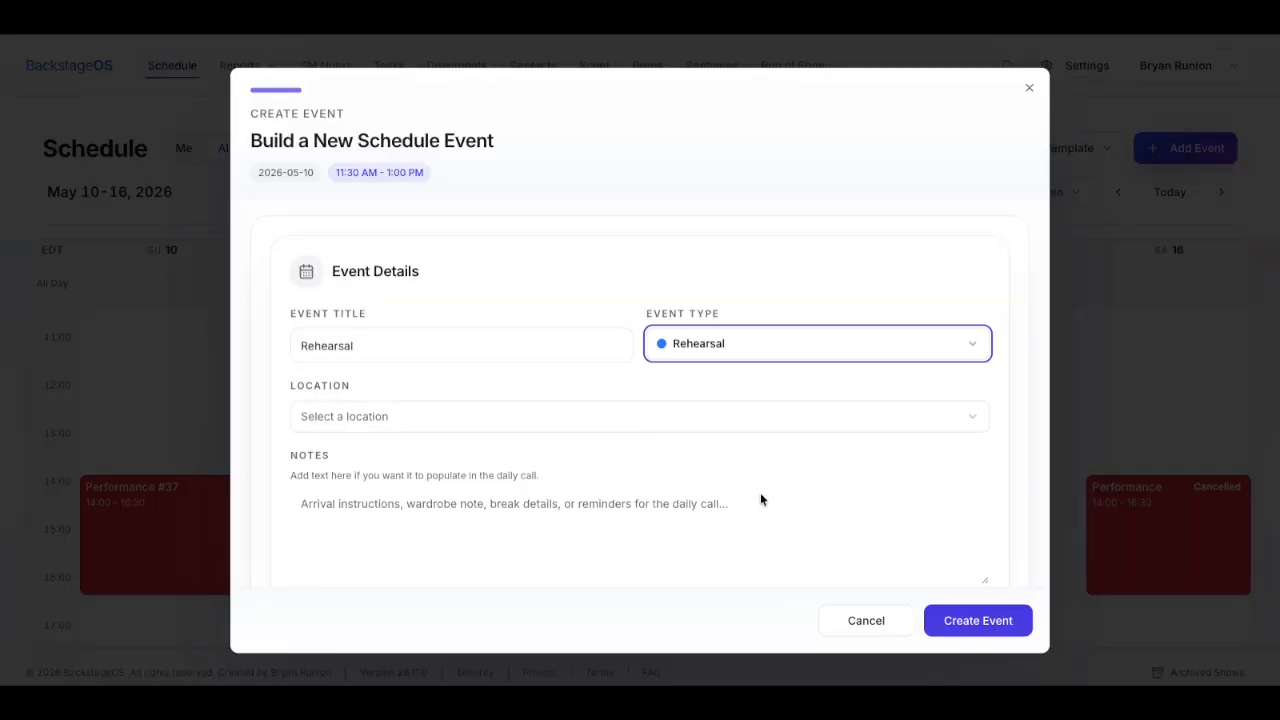
{"action": "left_click", "coordinate": [411, 428]}
{"action": "left_click", "coordinate": [432, 476]}
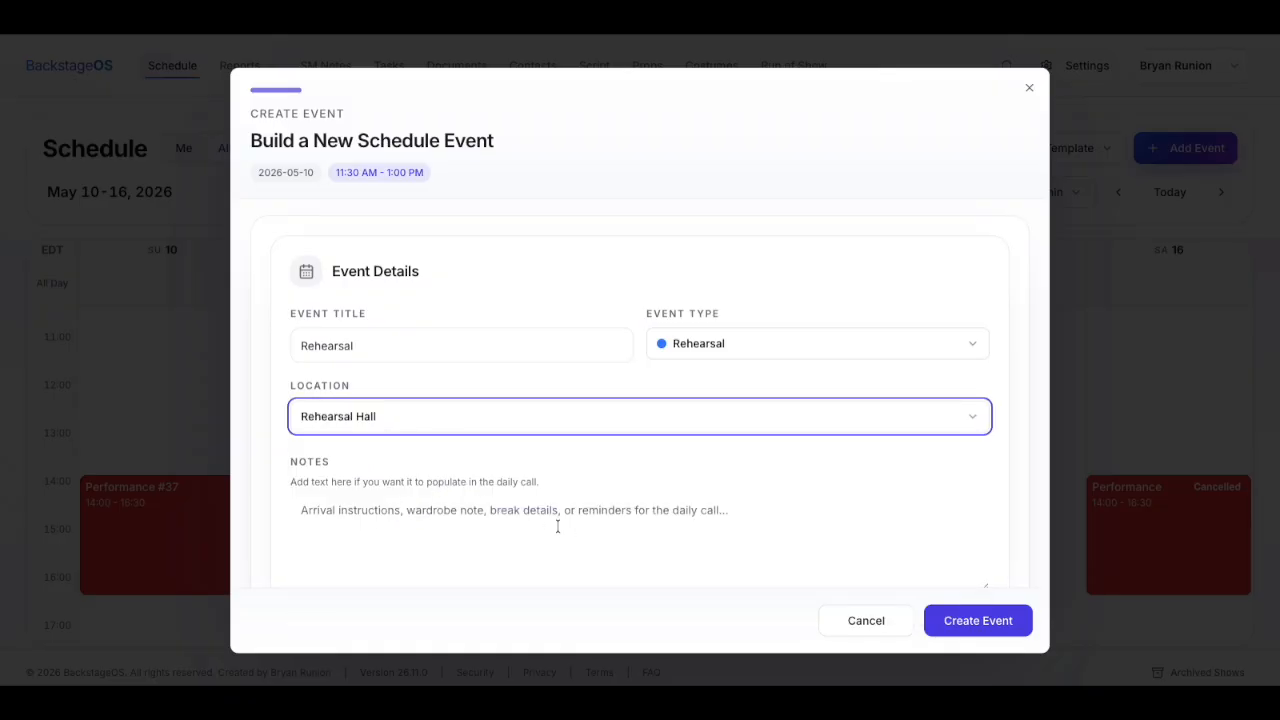
- Search the event's assignments by first name and call the Production Manager test contact under Theater Staff
{"action": "scroll", "coordinate": [553, 526], "scroll_direction": "down", "scroll_amount": 8}
{"action": "scroll", "coordinate": [568, 519], "scroll_direction": "down", "scroll_amount": 1}
{"action": "scroll", "coordinate": [560, 489], "scroll_direction": "up", "scroll_amount": 1}
{"action": "left_click", "coordinate": [471, 334]}
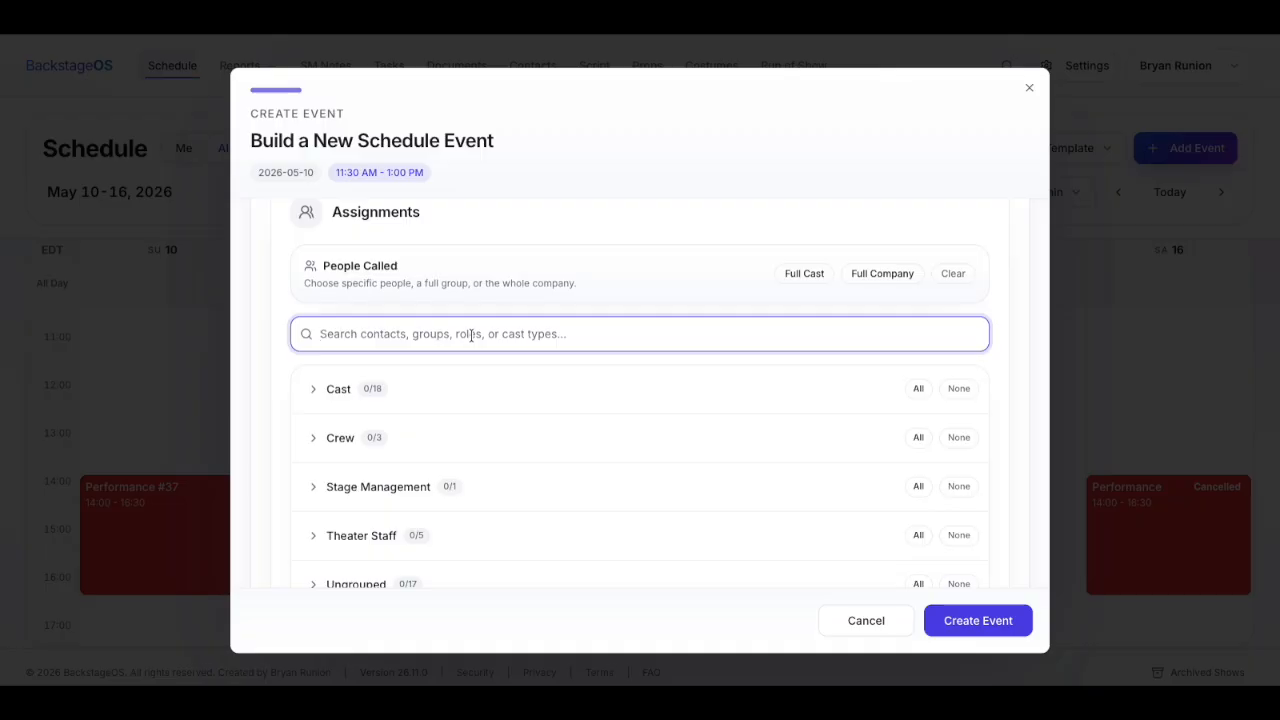
{"action": "type", "text": "Bryan"}
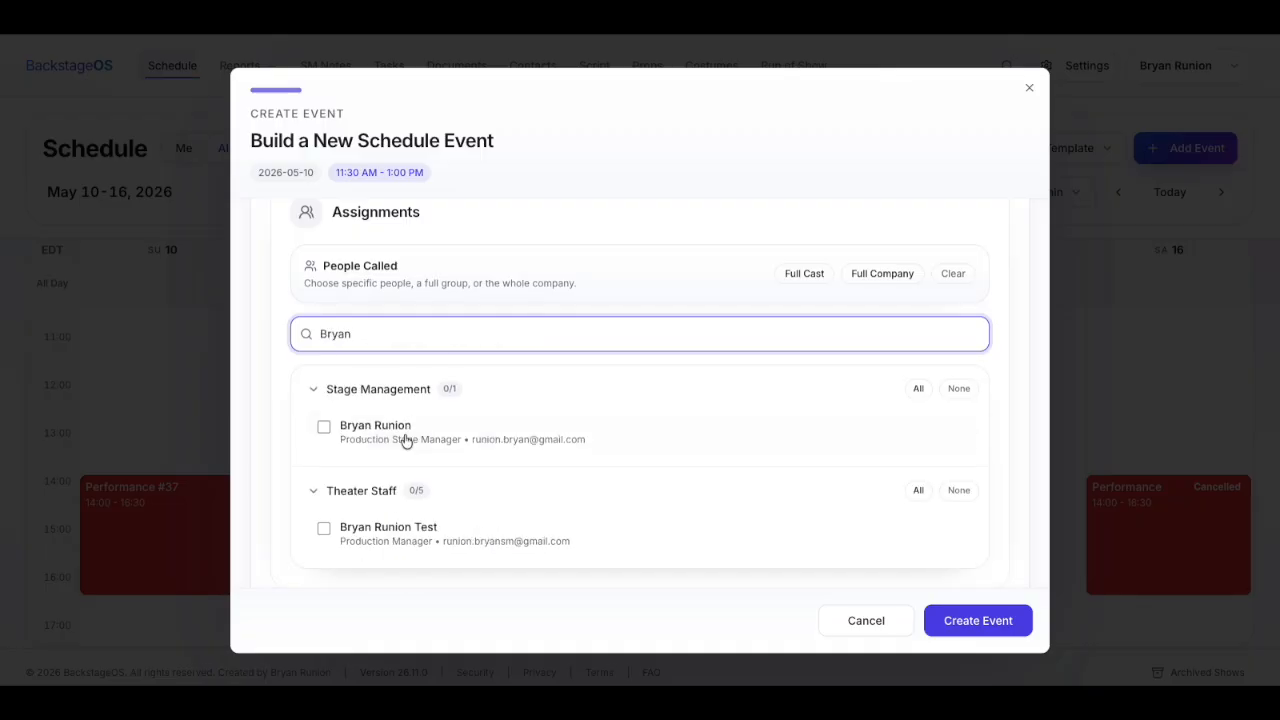
{"action": "left_click", "coordinate": [348, 539]}
- Try to create the rehearsal event, go back to review it from the scheduling conflict, and discard it
{"action": "left_click", "coordinate": [997, 622]}
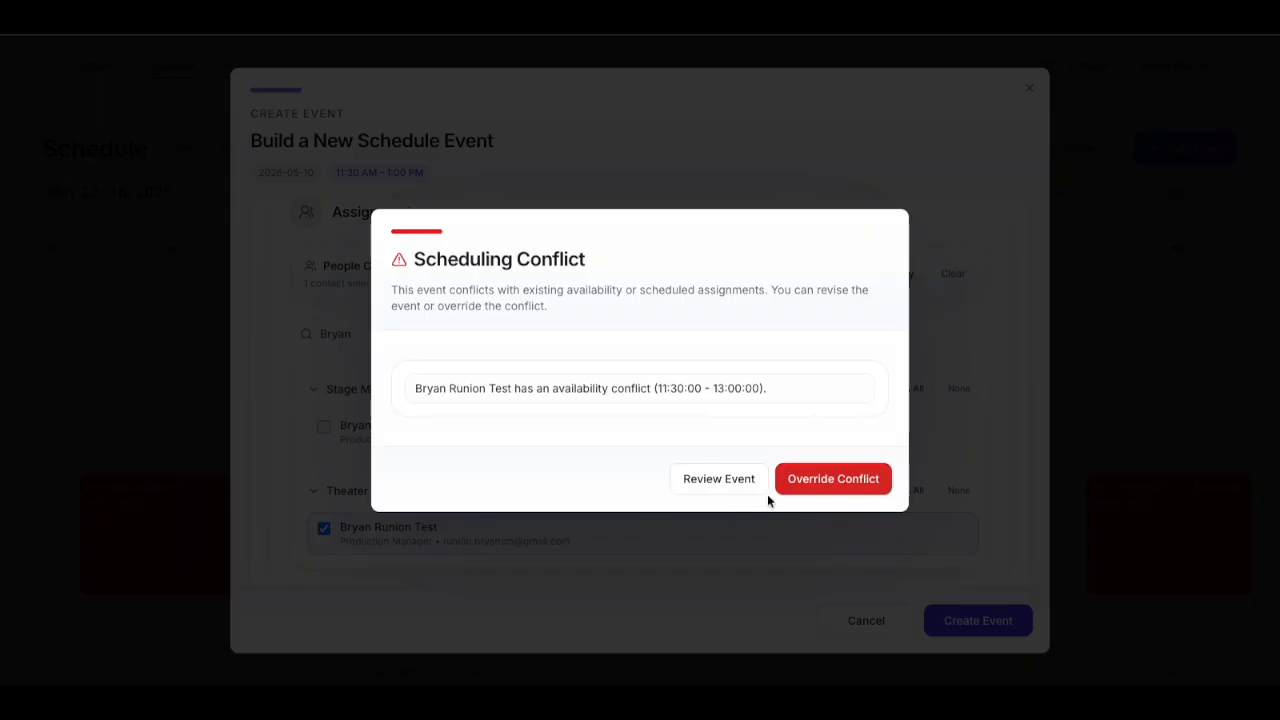
{"action": "left_click", "coordinate": [741, 495]}
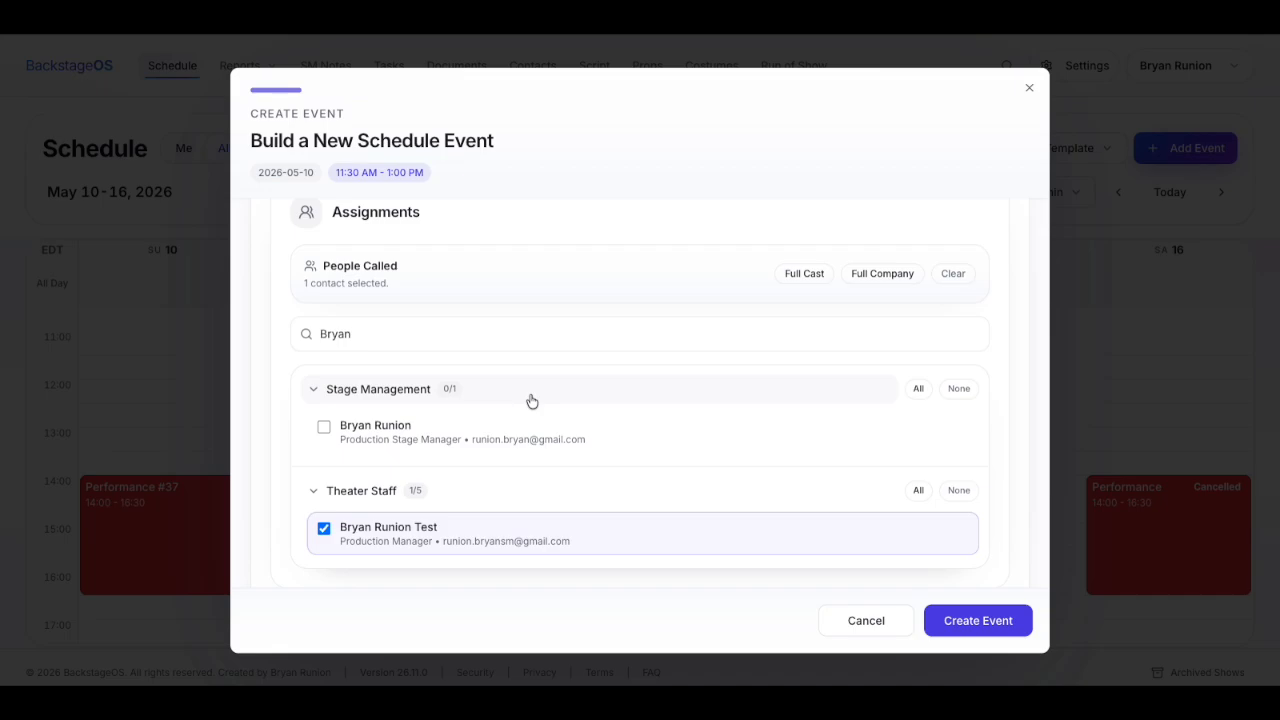
{"action": "left_click", "coordinate": [866, 620]}
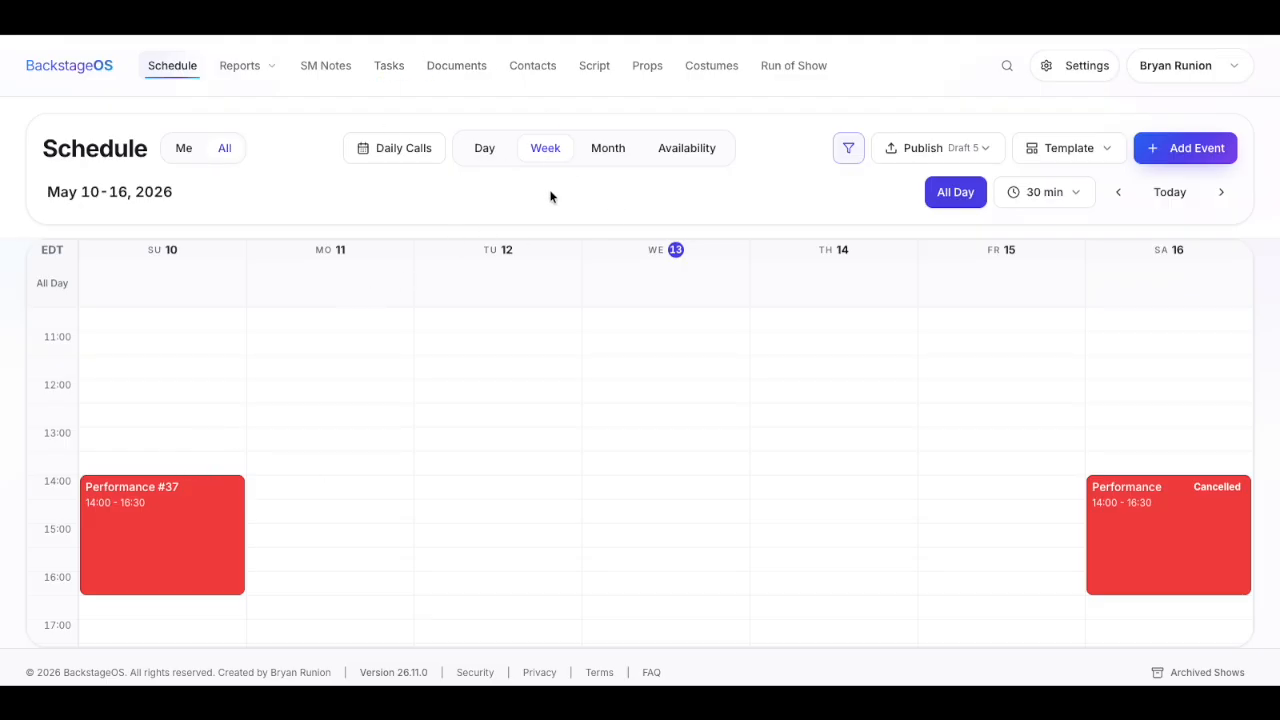
- In the Availability view, try to add a conflict over a crew member's Performance #37 assignment starting at 14:00, and cancel it
{"action": "left_click", "coordinate": [711, 163]}
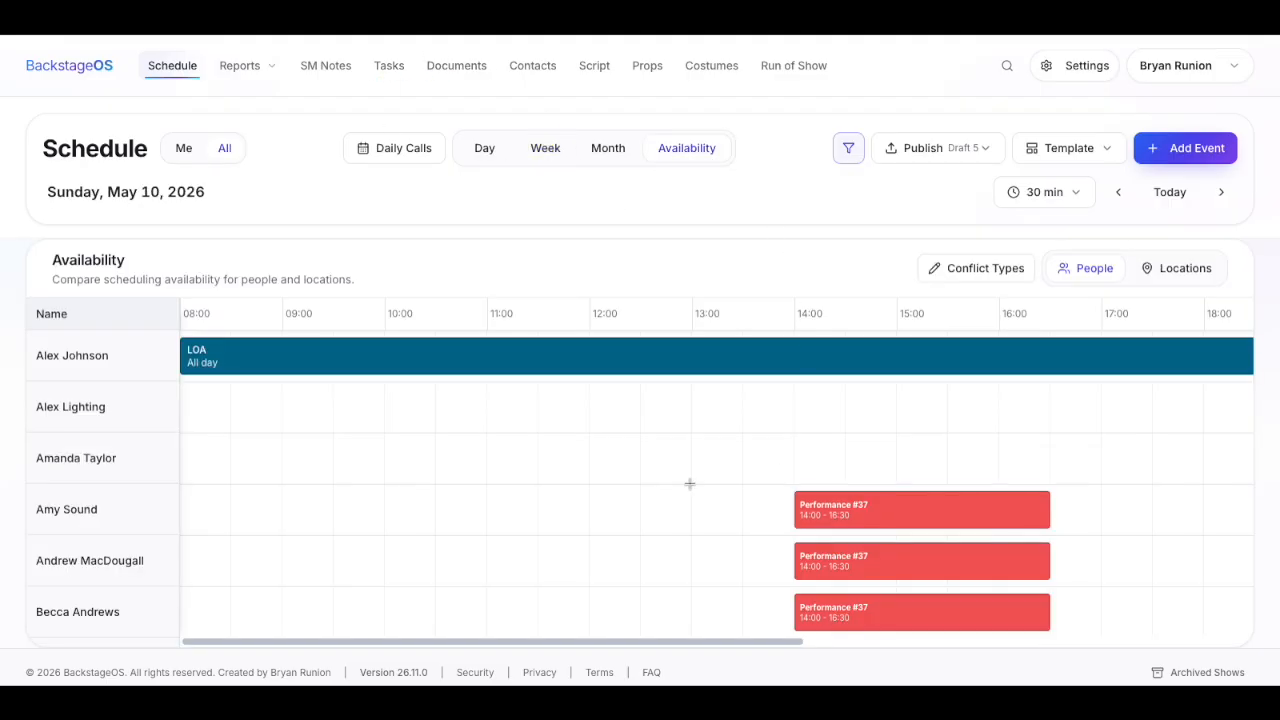
{"action": "scroll", "coordinate": [690, 483], "scroll_direction": "down", "scroll_amount": 3}
{"action": "scroll", "coordinate": [709, 463], "scroll_direction": "up", "scroll_amount": 3}
{"action": "left_click_drag", "start_coordinate": [798, 507], "coordinate": [902, 523]}
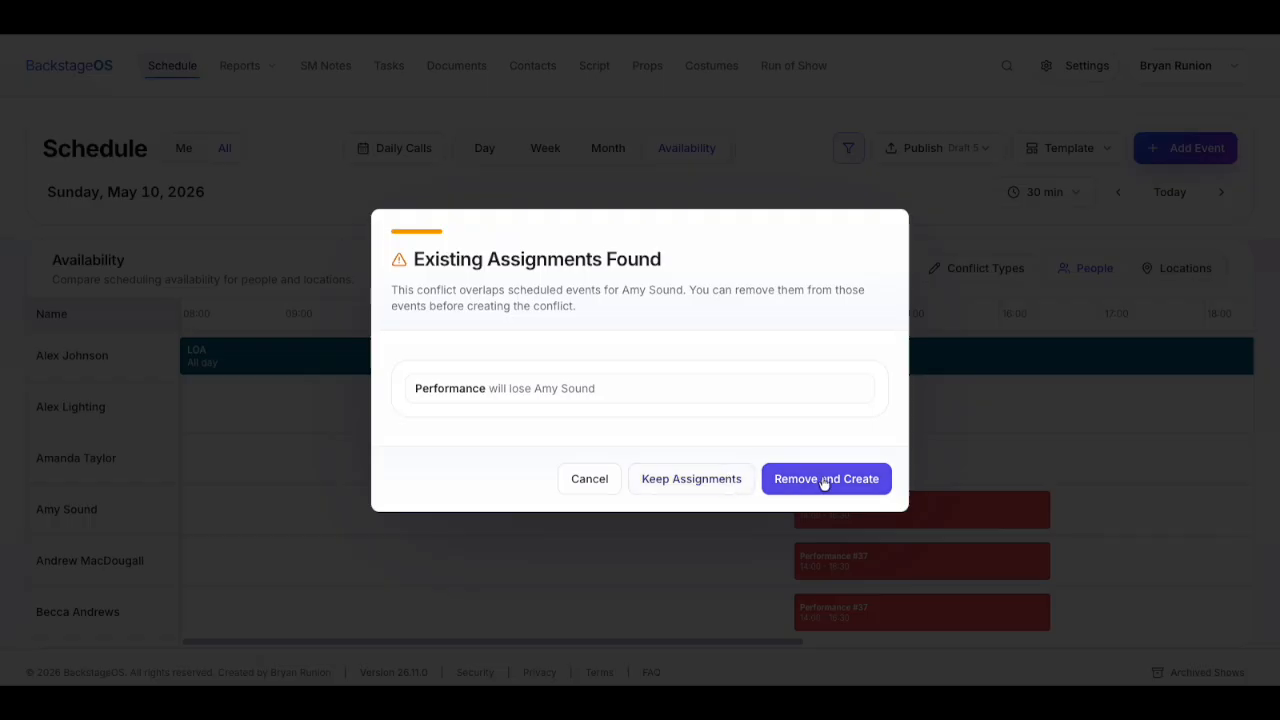
{"action": "left_click", "coordinate": [589, 479]}
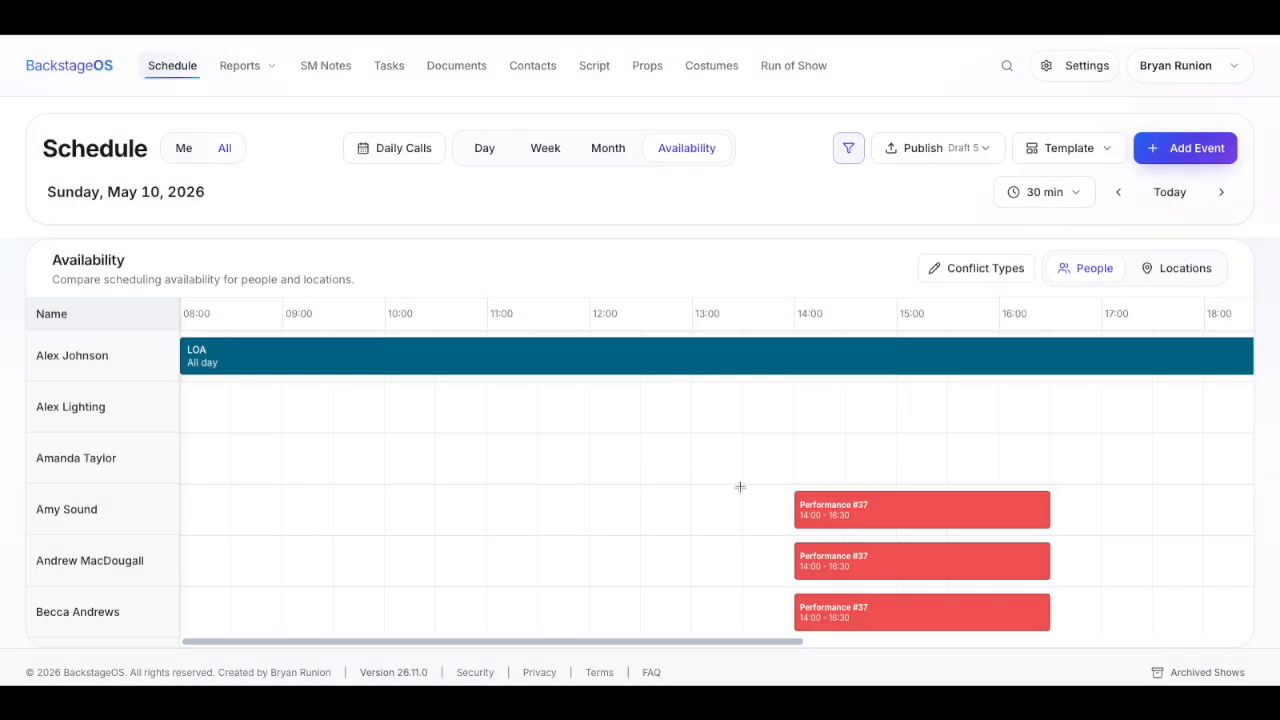
- Review the available conflict types, then compare availability by location and return to the people view
{"action": "left_click", "coordinate": [1001, 266]}
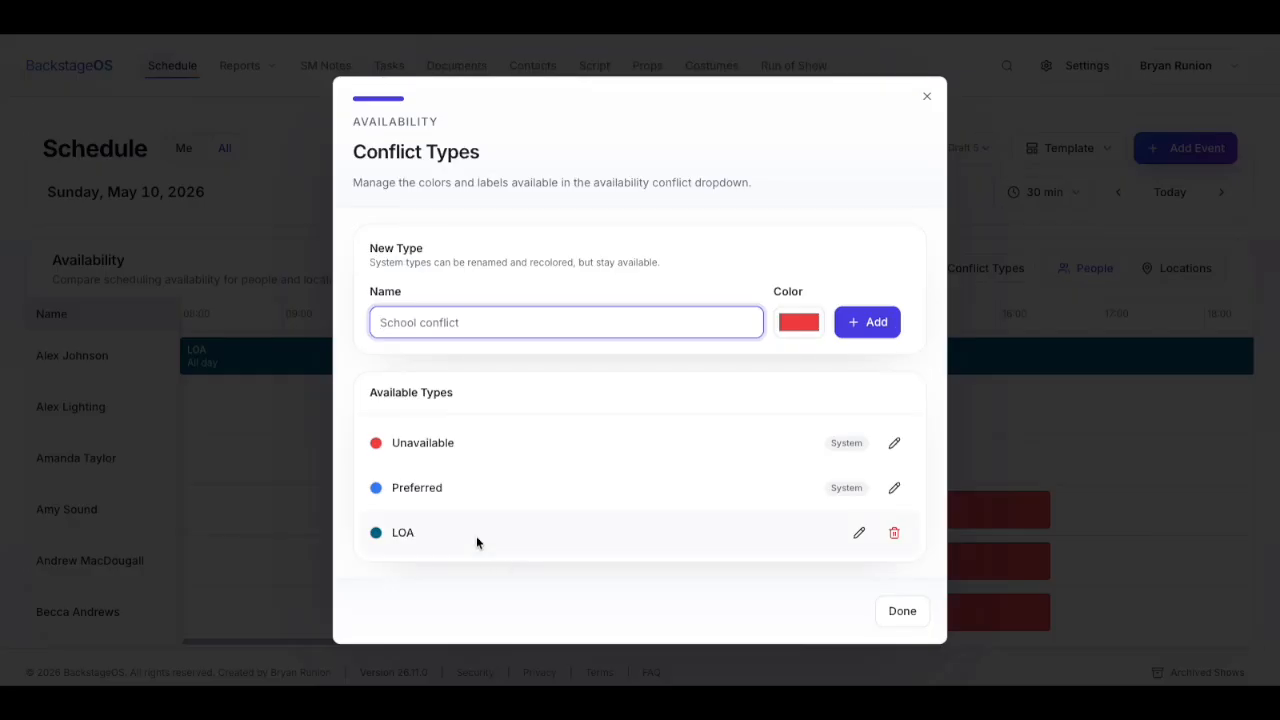
{"action": "left_click", "coordinate": [902, 610]}
{"action": "left_click", "coordinate": [1175, 270]}
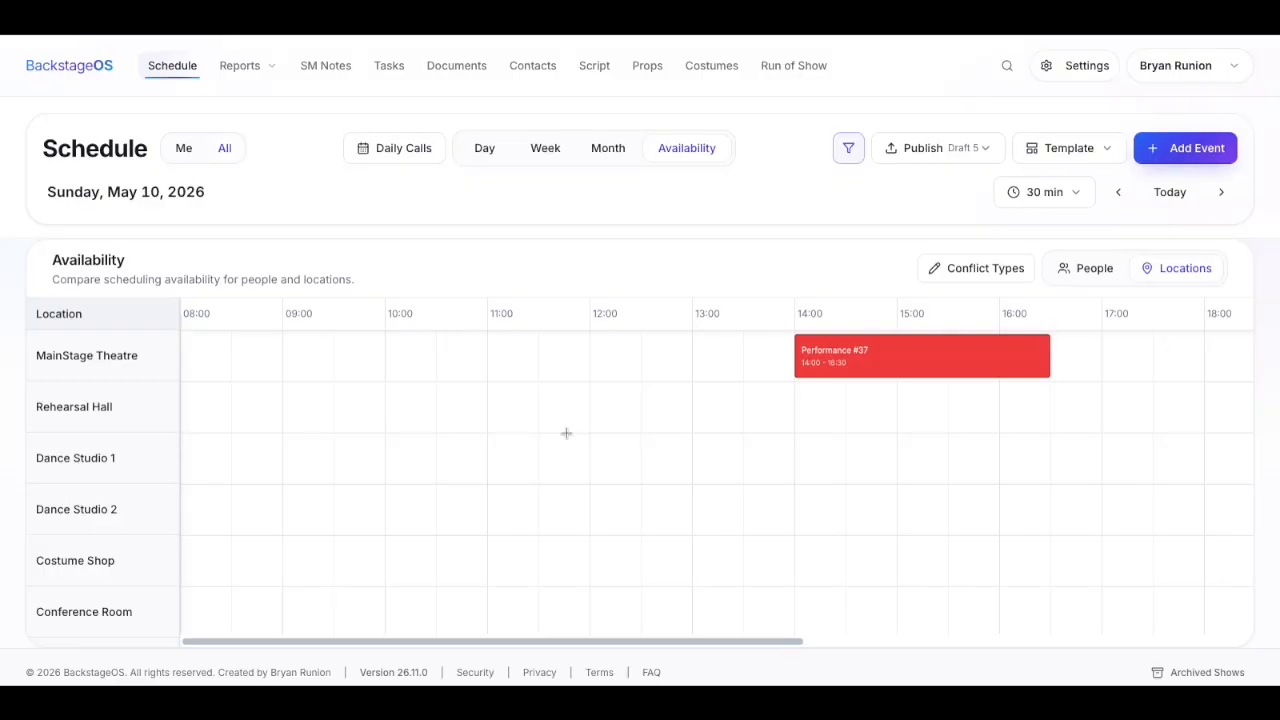
{"action": "left_click", "coordinate": [1084, 268]}
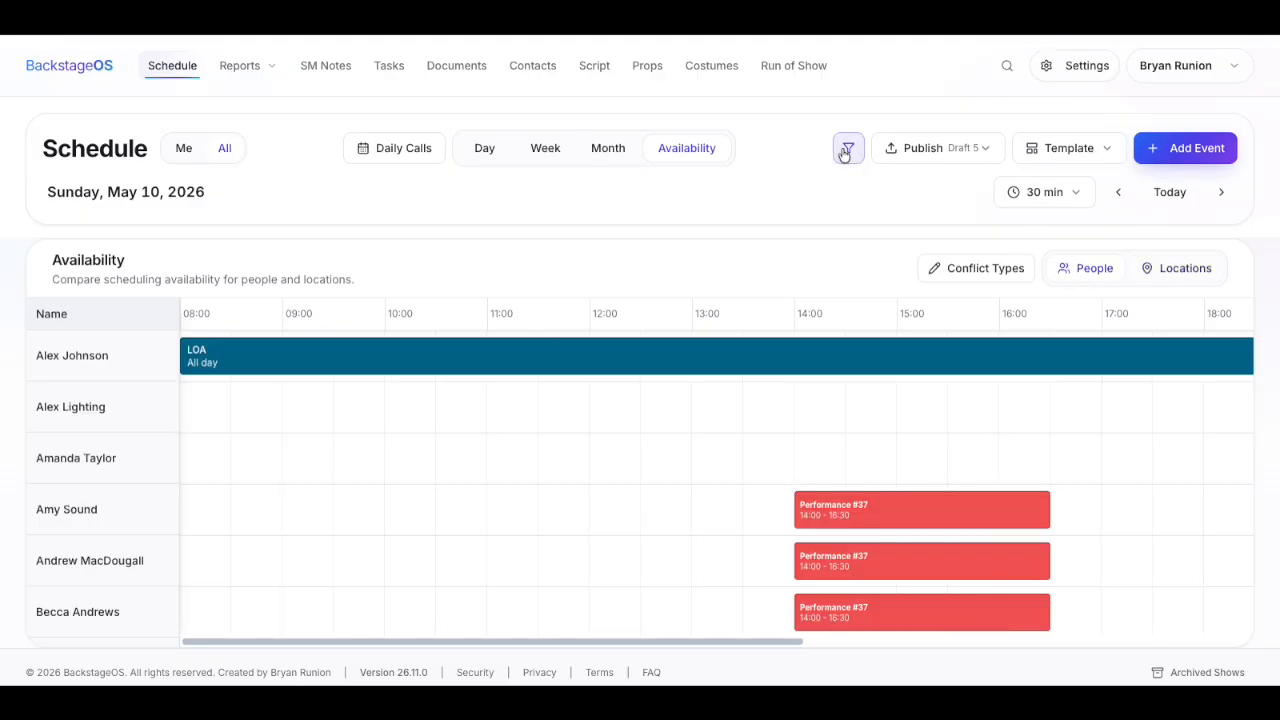
- Filter the availability people to the three cast members playing Lennox, Duncan/Doctor and Third Witch
{"action": "left_click", "coordinate": [847, 150]}
{"action": "scroll", "coordinate": [670, 457], "scroll_direction": "down", "scroll_amount": 5}
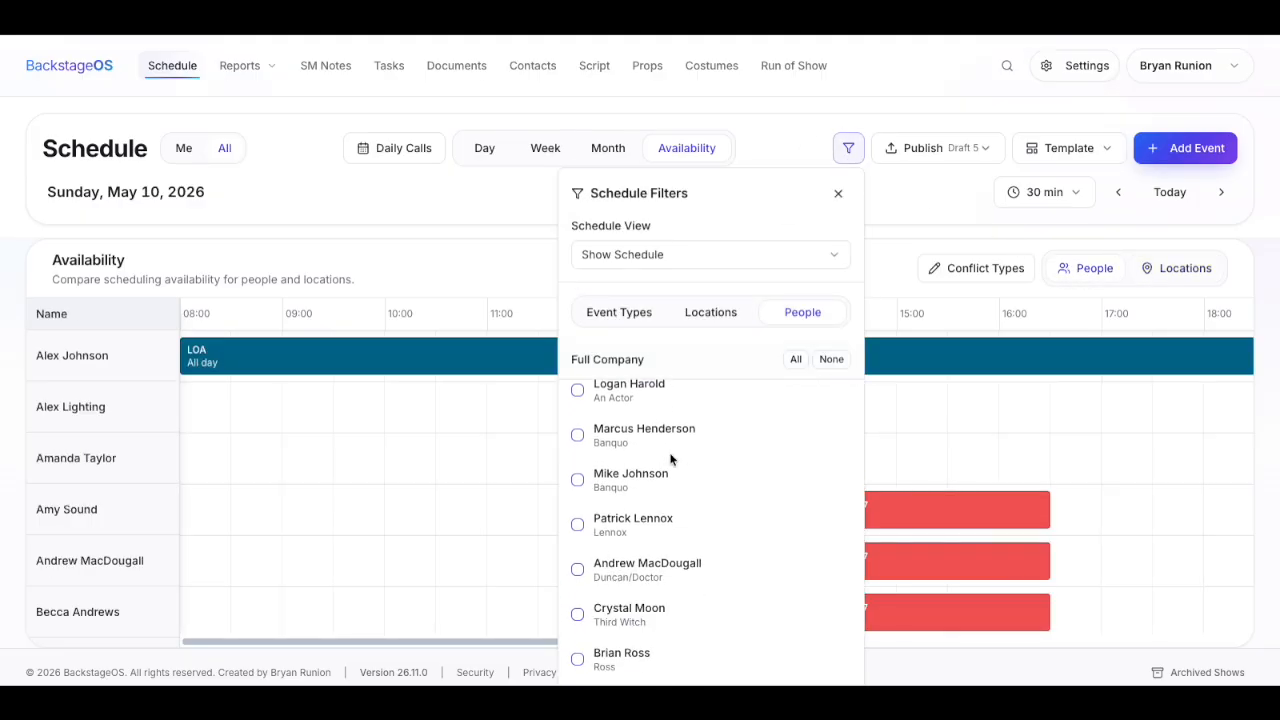
{"action": "scroll", "coordinate": [670, 457], "scroll_direction": "down", "scroll_amount": 1}
{"action": "left_click", "coordinate": [578, 474]}
{"action": "left_click", "coordinate": [578, 518]}
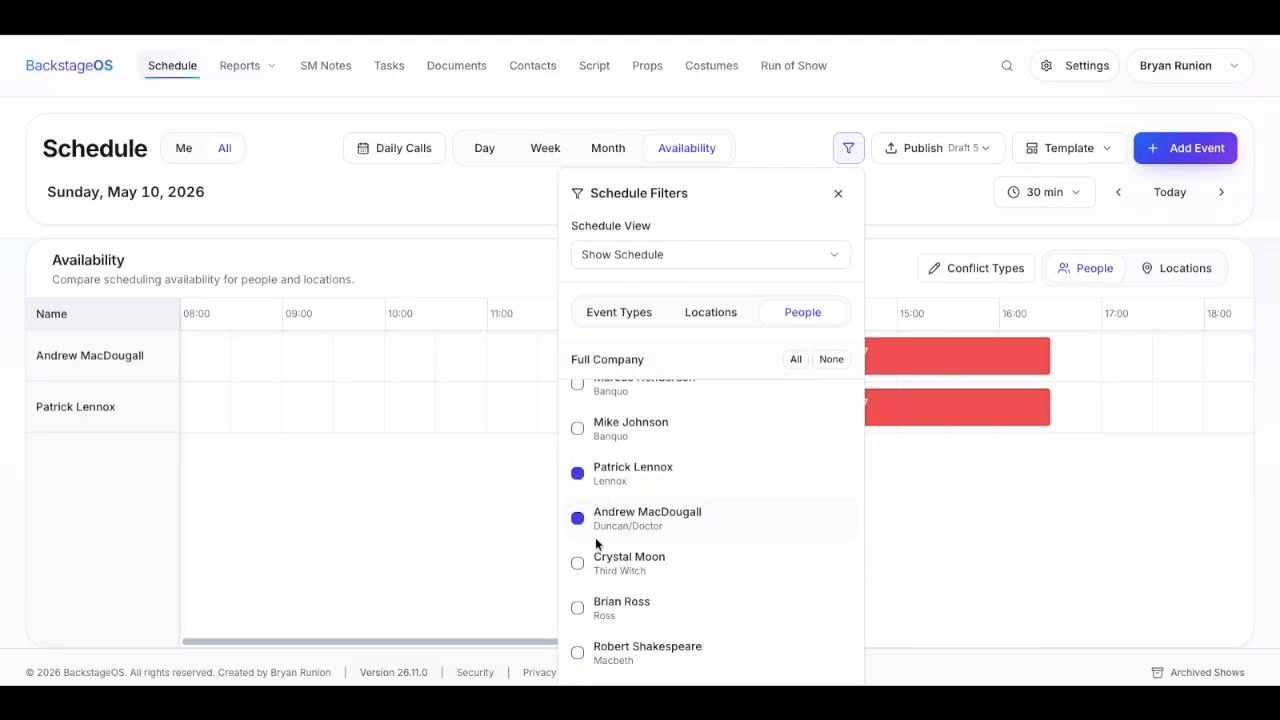
{"action": "left_click", "coordinate": [578, 563]}
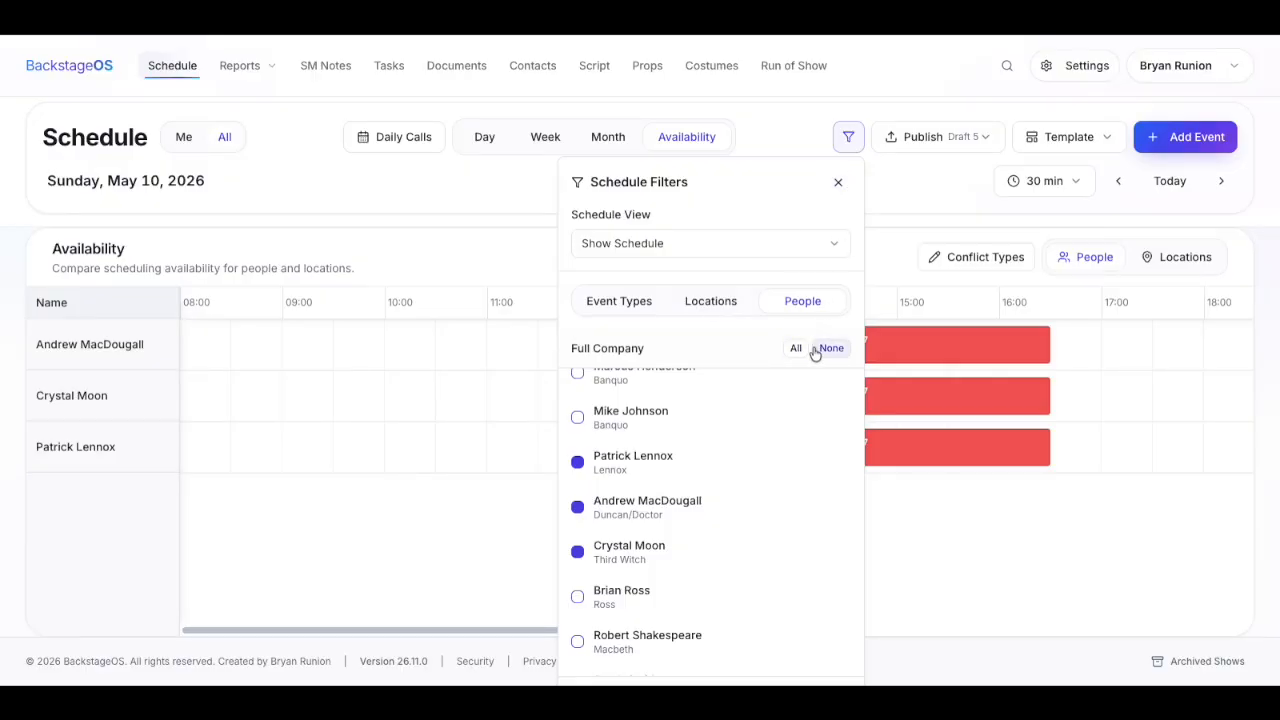
- Remove the Lennox, Duncan/Doctor and Third Witch cast members from the people filter and close the schedule filters
{"action": "left_click", "coordinate": [604, 452]}
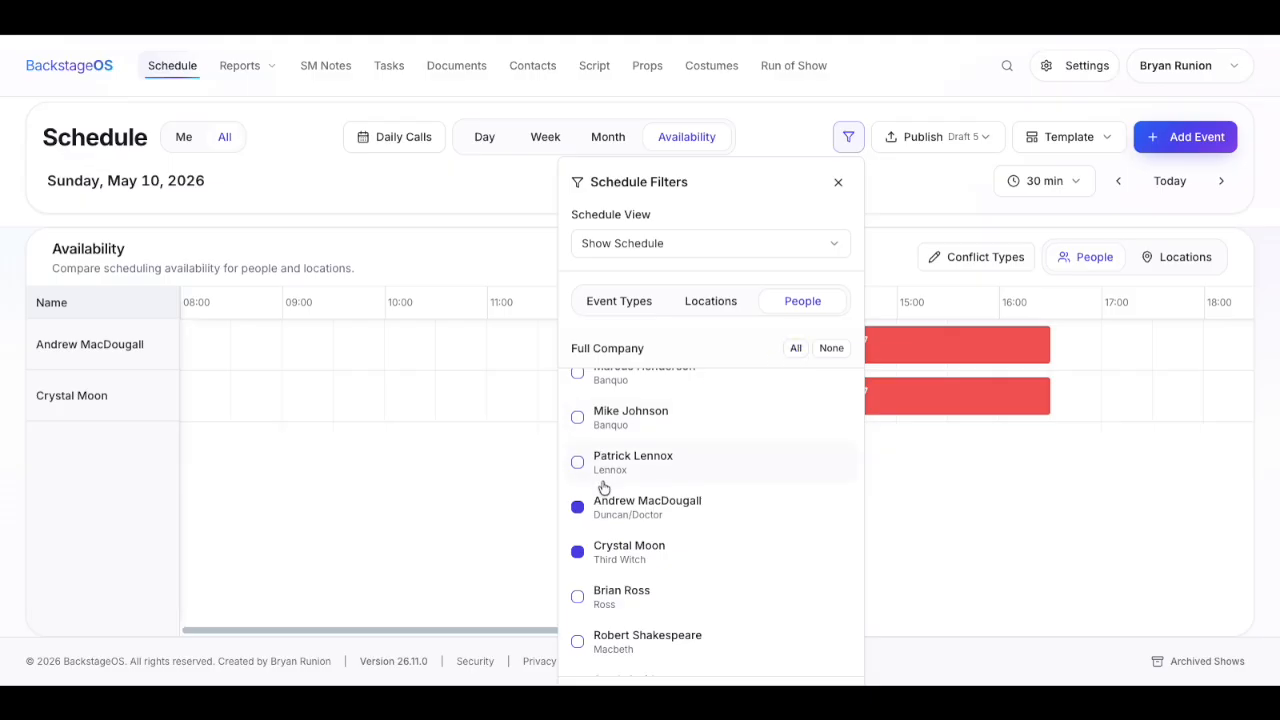
{"action": "left_click", "coordinate": [606, 502]}
{"action": "left_click", "coordinate": [614, 549]}
{"action": "left_click", "coordinate": [862, 183]}
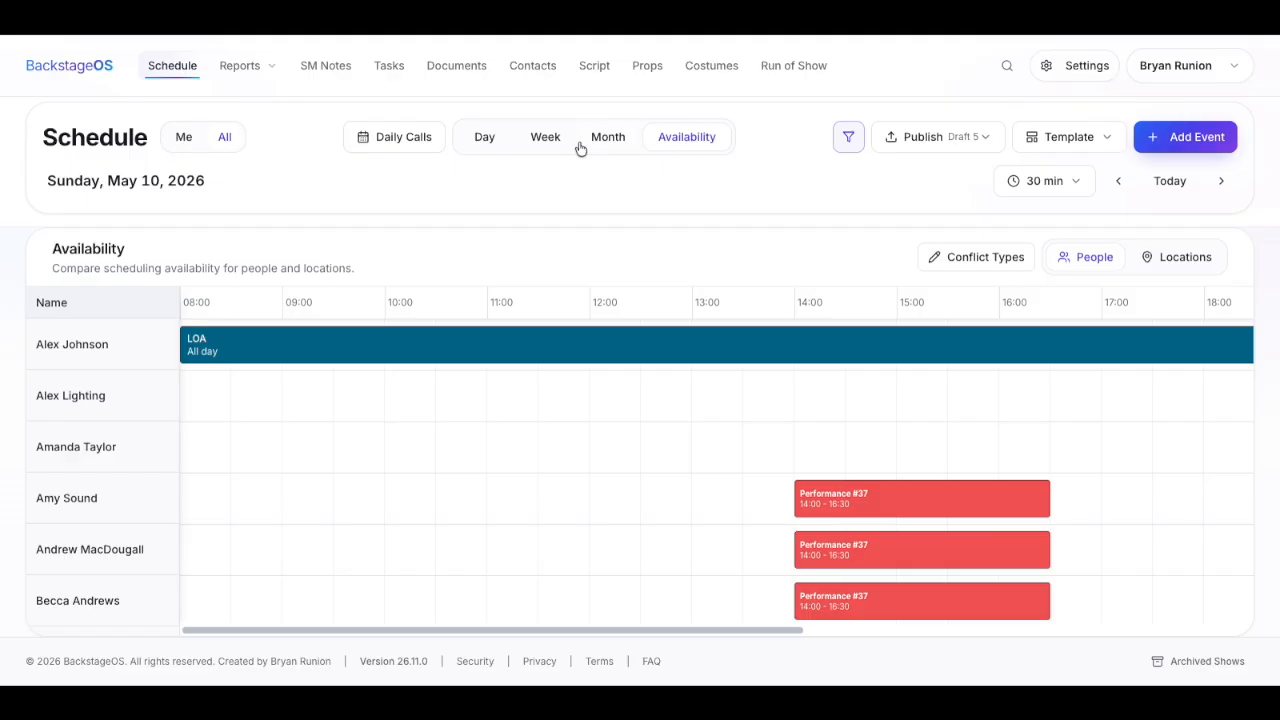
- Show the schedule by week and compare the personal and full-company calendars for May 10-16, ending on all events
{"action": "left_click", "coordinate": [543, 141]}
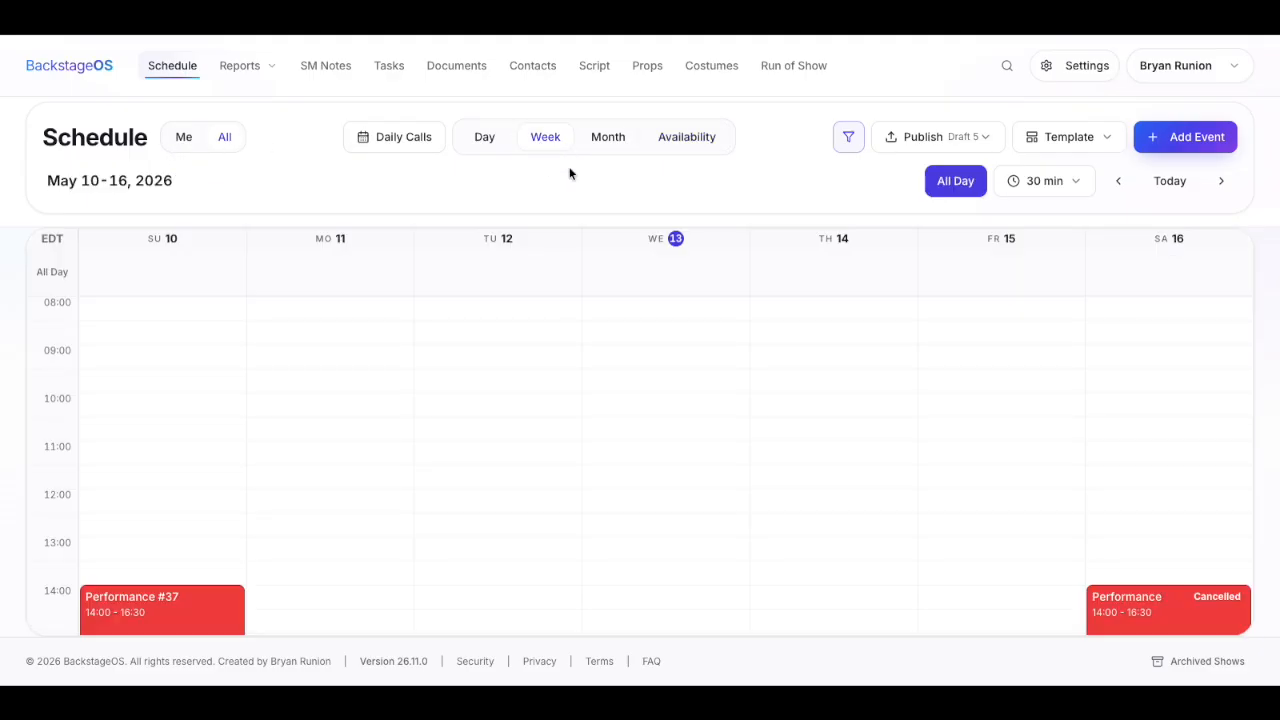
{"action": "left_click", "coordinate": [195, 152]}
{"action": "left_click", "coordinate": [233, 143]}
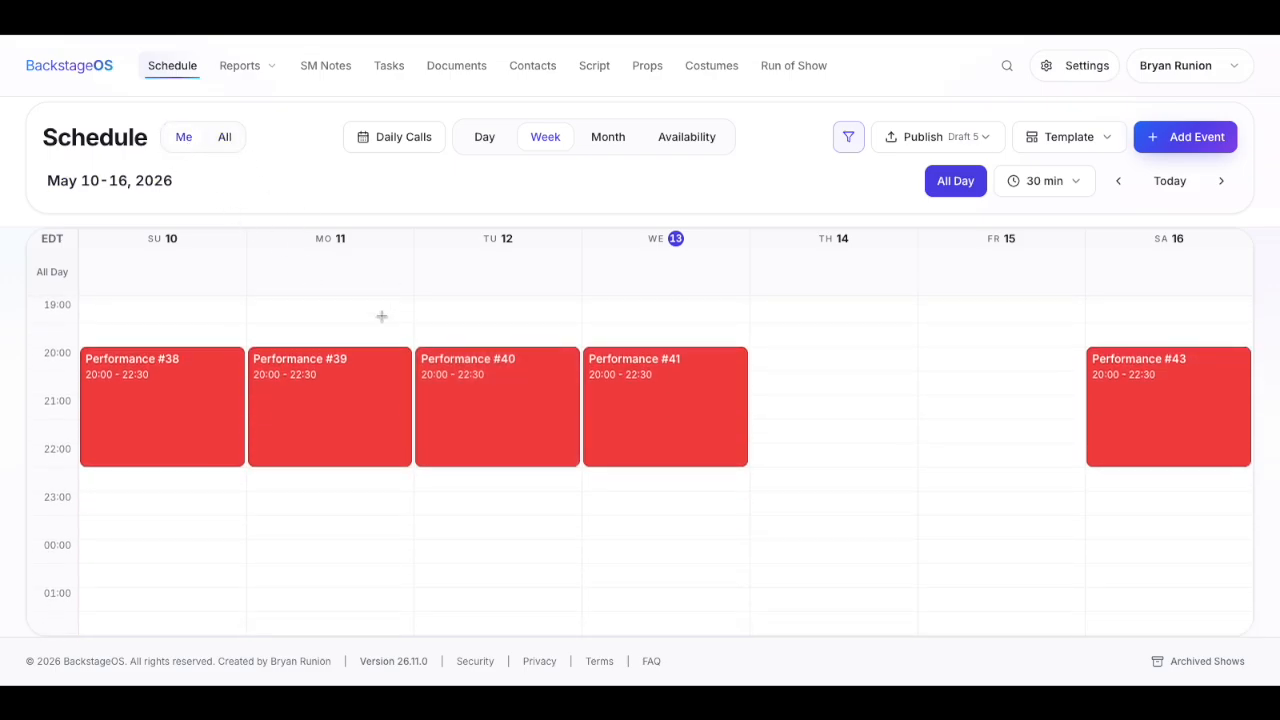
{"action": "left_click", "coordinate": [231, 142]}
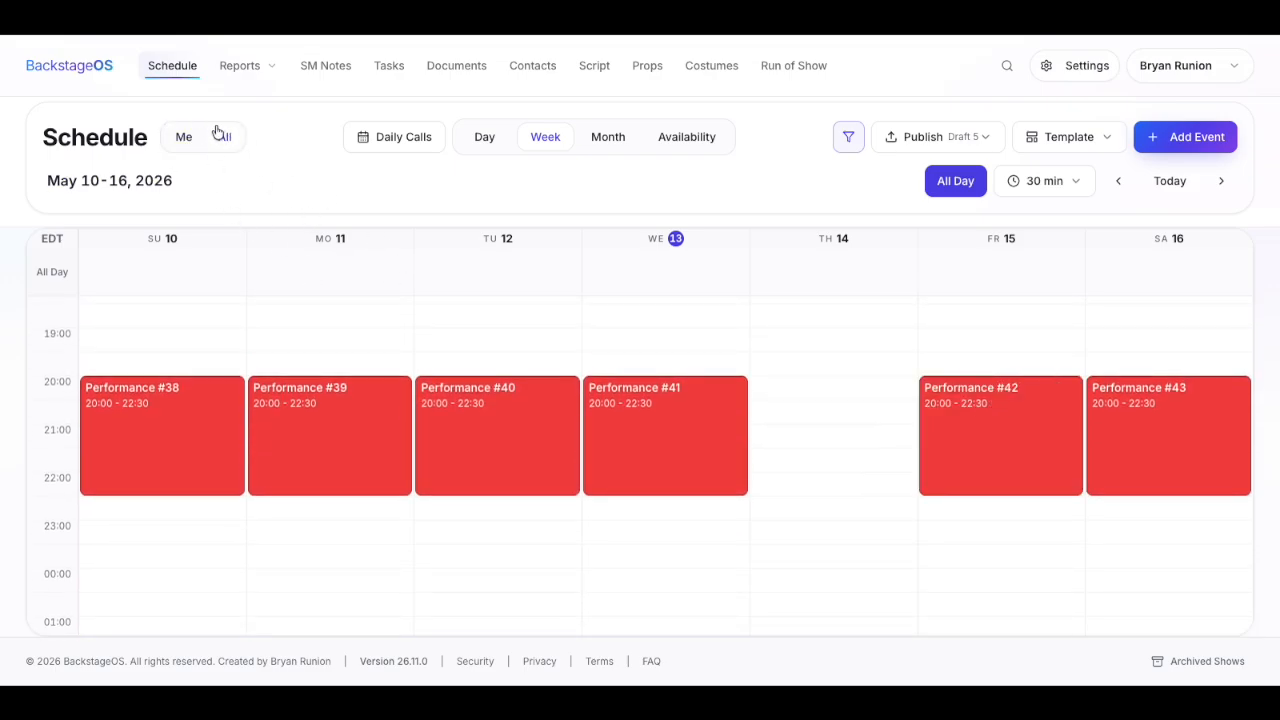
{"action": "left_click", "coordinate": [185, 138]}
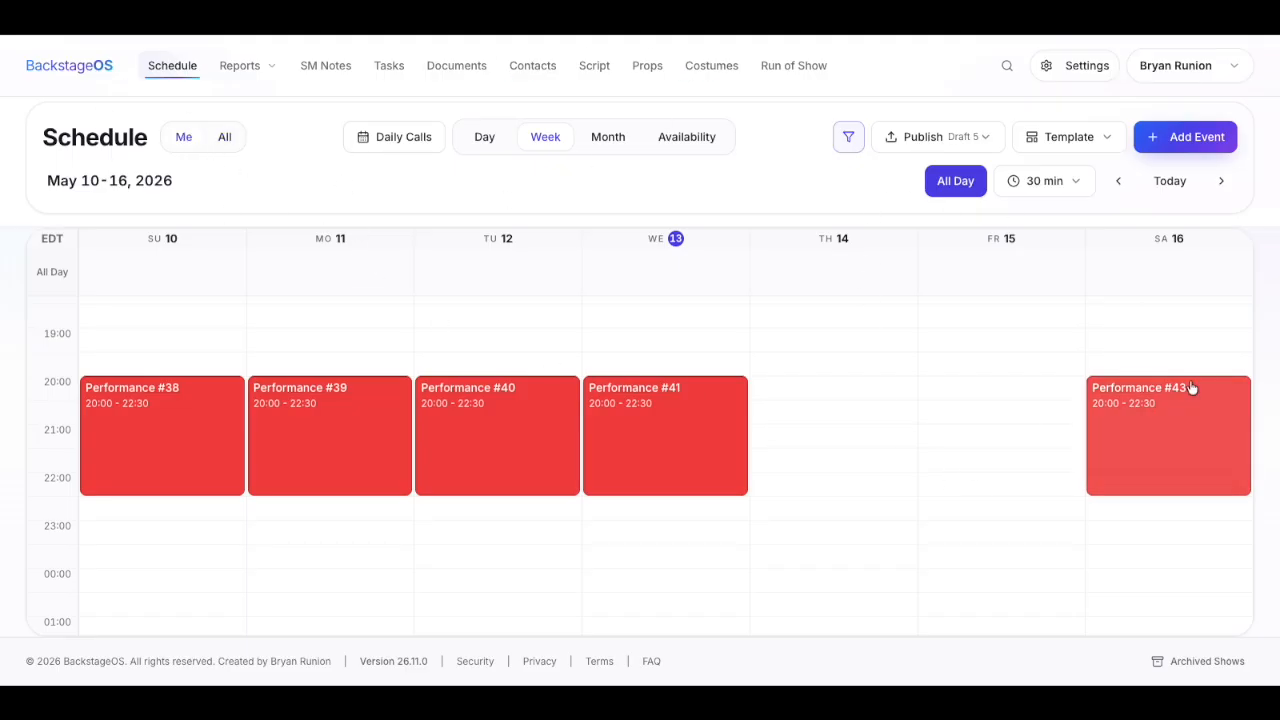
{"action": "scroll", "coordinate": [612, 344], "scroll_direction": "up", "scroll_amount": 3}
{"action": "left_click", "coordinate": [227, 139]}
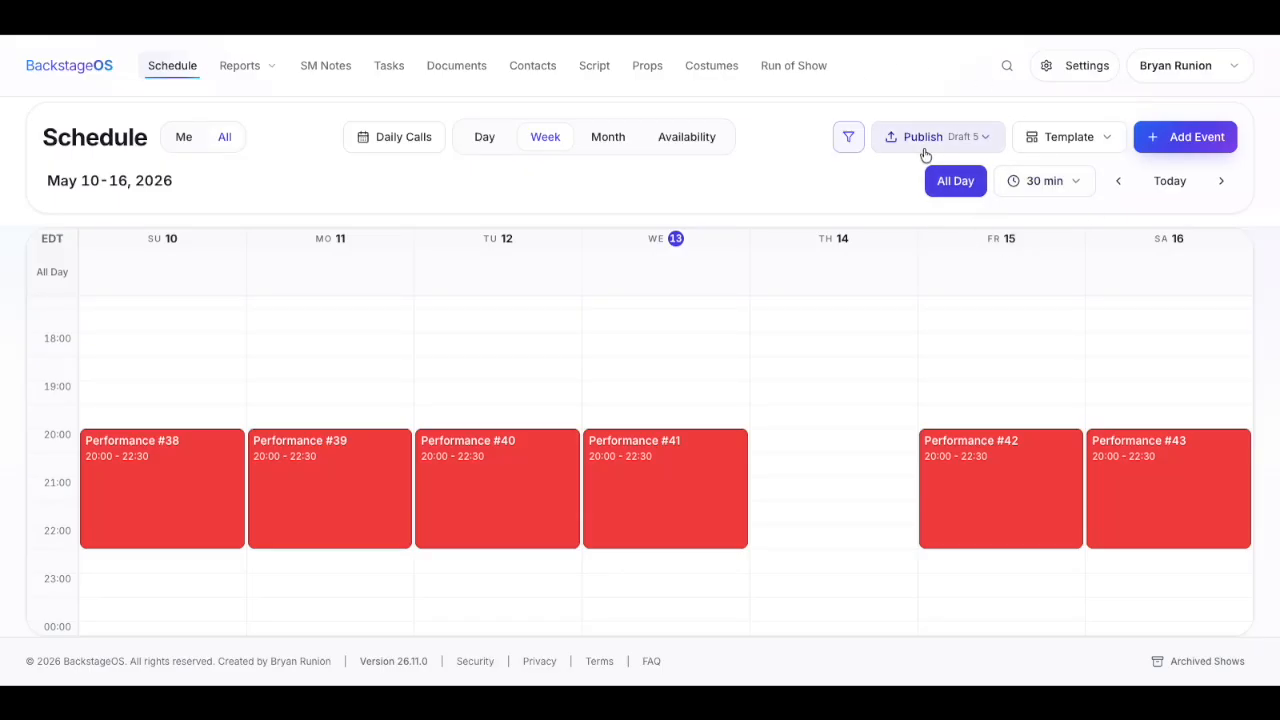
- Prepare a new draft for May 10-16 with the Schedule Publish Test distro as review email recipient, and cancel publishing
{"action": "left_click", "coordinate": [955, 147]}
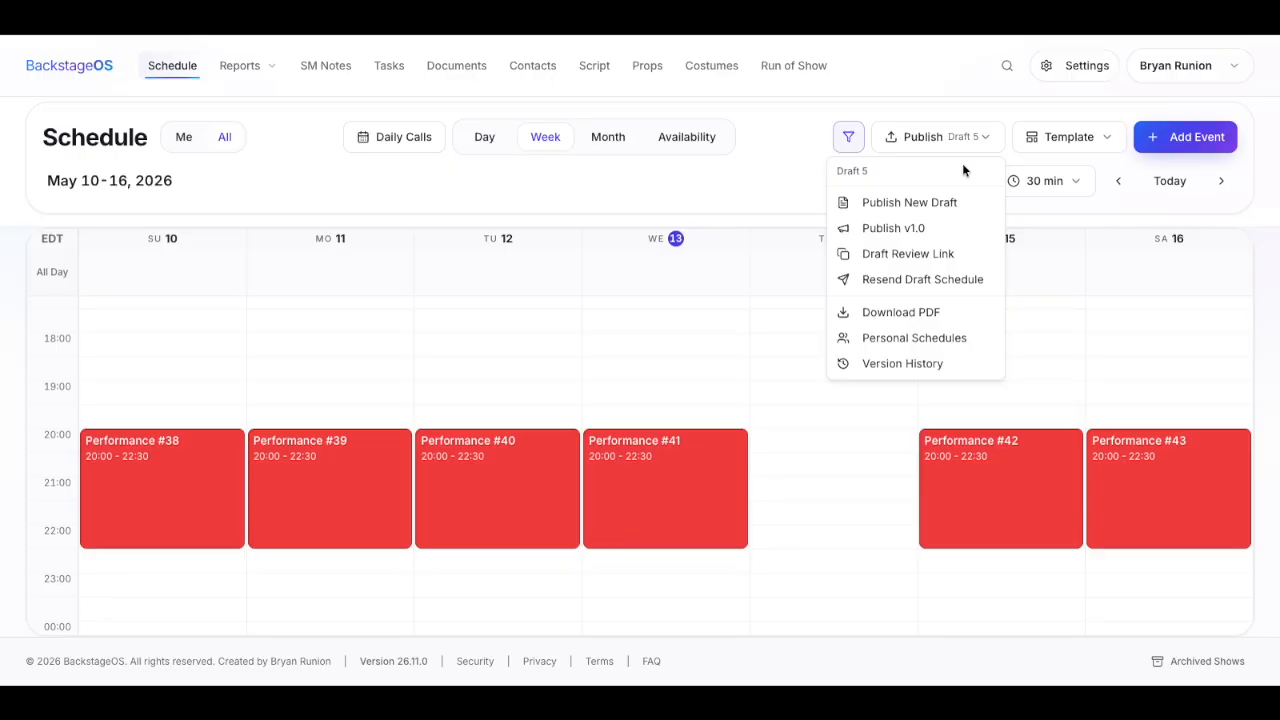
{"action": "left_click", "coordinate": [895, 202]}
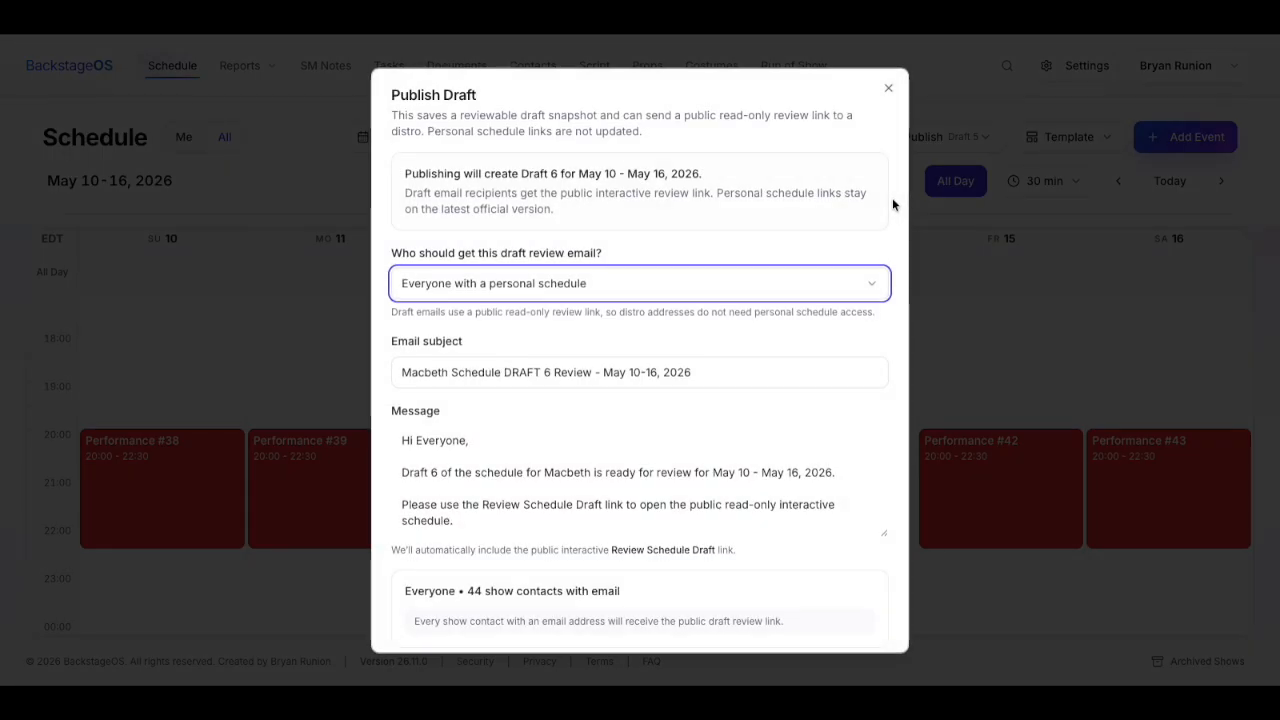
{"action": "left_click", "coordinate": [670, 295]}
{"action": "left_click", "coordinate": [591, 369]}
{"action": "scroll", "coordinate": [588, 400], "scroll_direction": "down", "scroll_amount": 2}
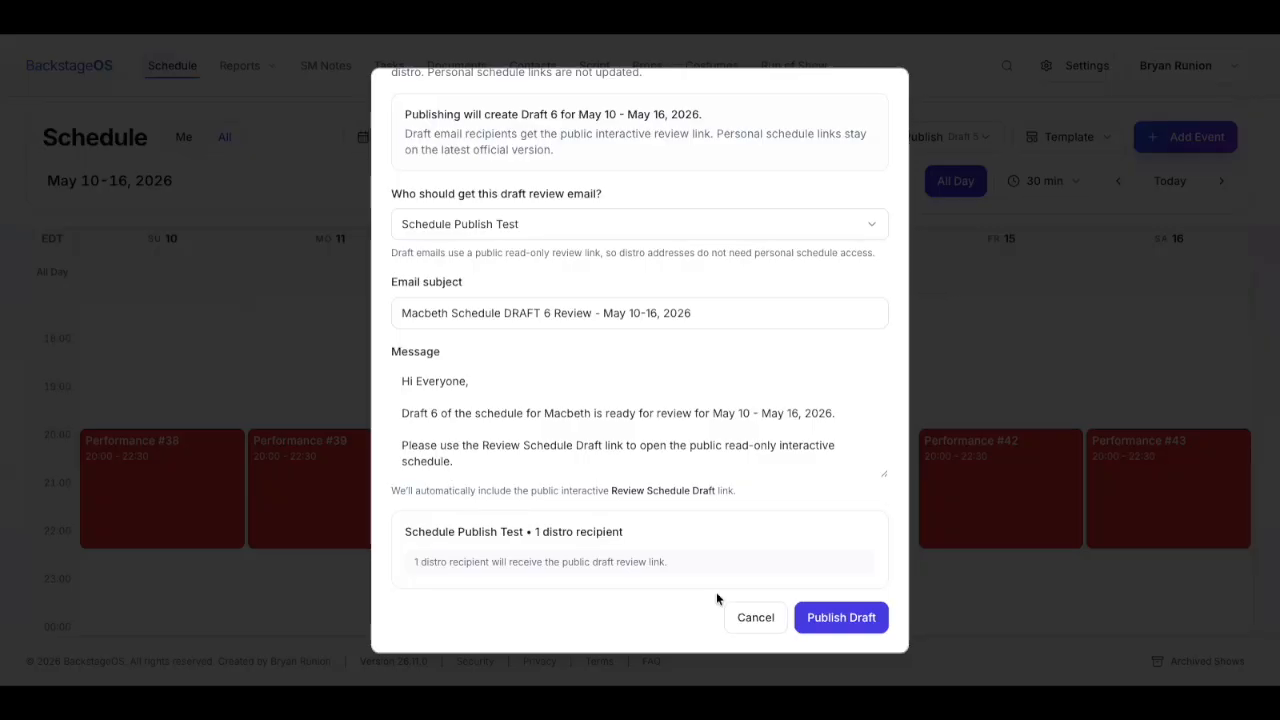
{"action": "left_click", "coordinate": [742, 615]}
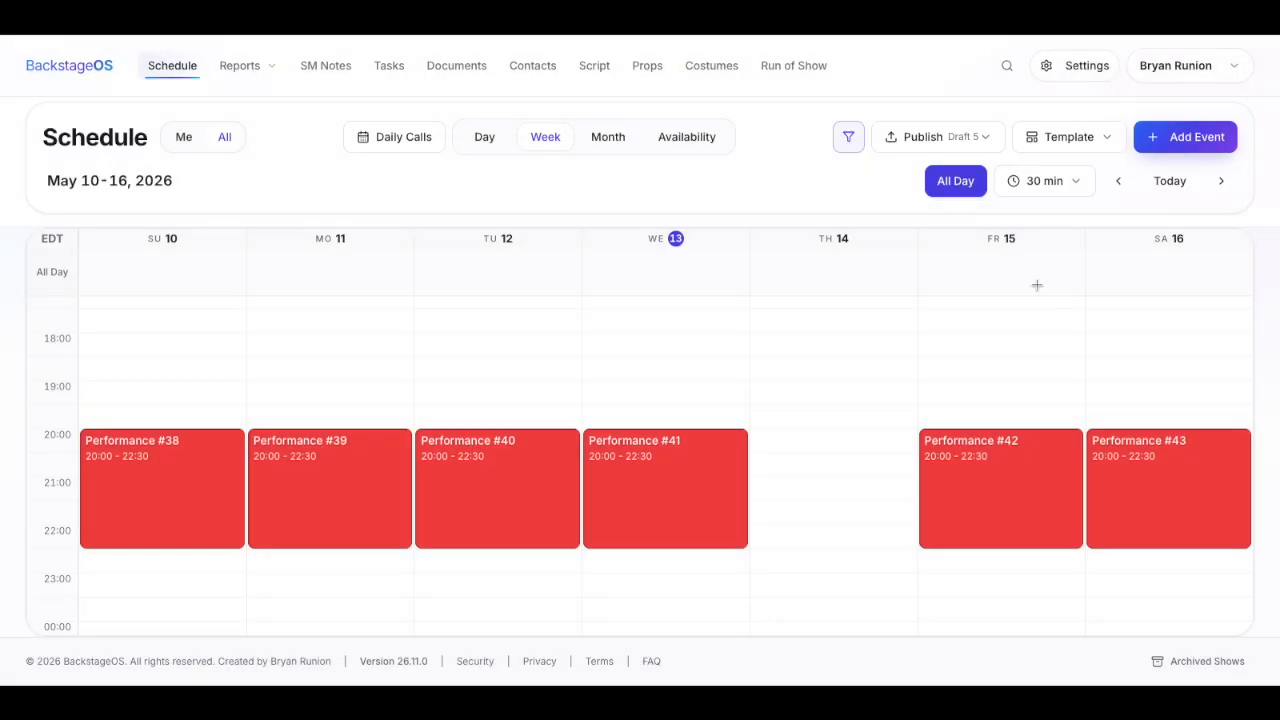
- Get the public review link for the draft schedule and copy it
{"action": "left_click", "coordinate": [968, 136]}
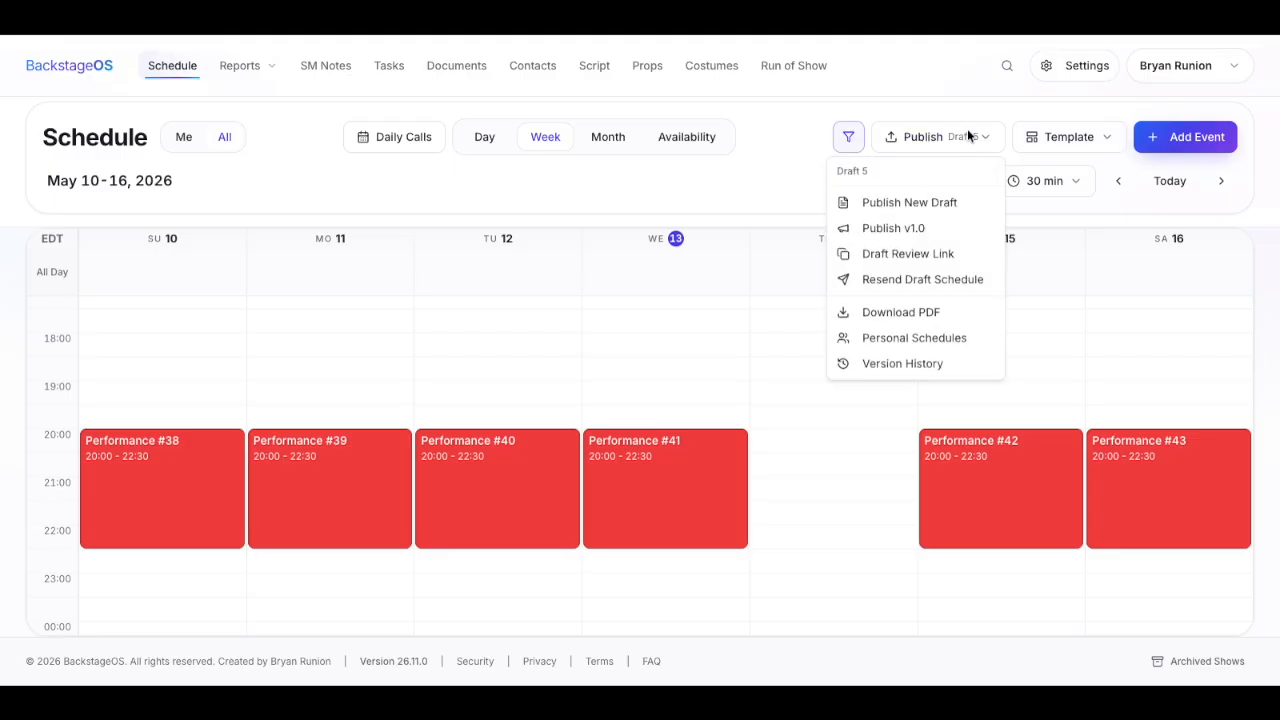
{"action": "left_click", "coordinate": [942, 258]}
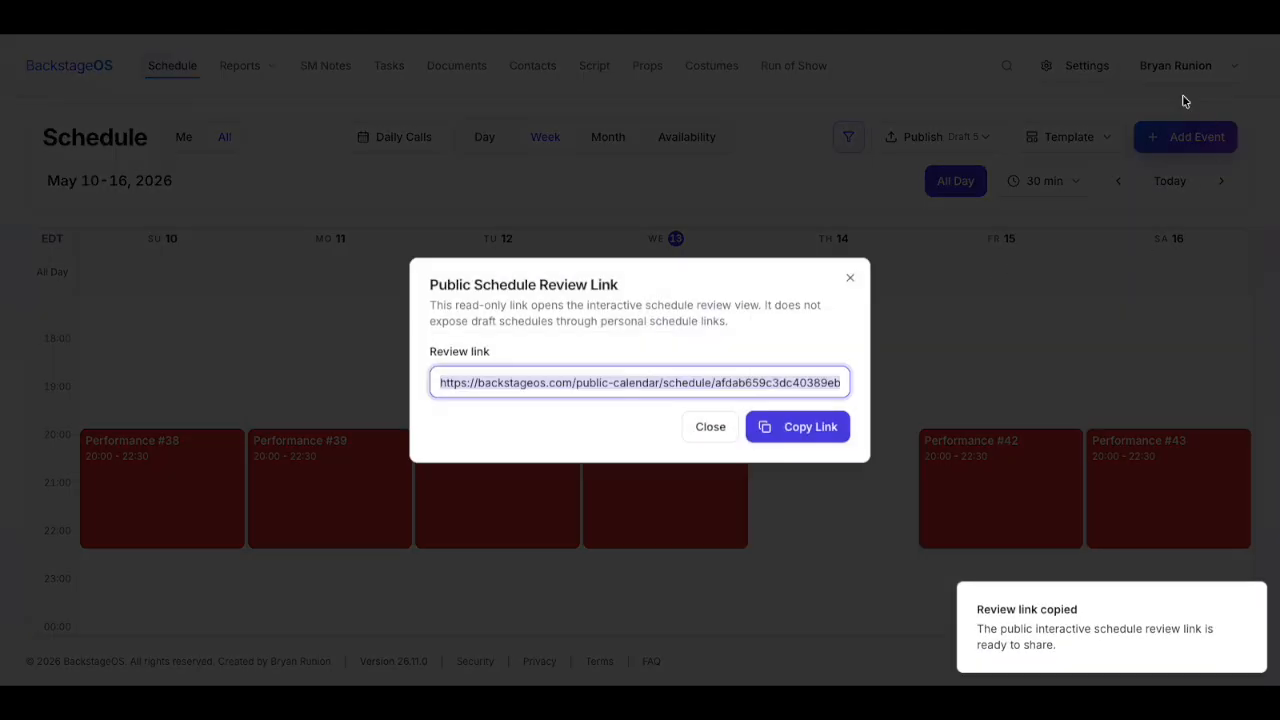
{"action": "left_click", "coordinate": [778, 425]}
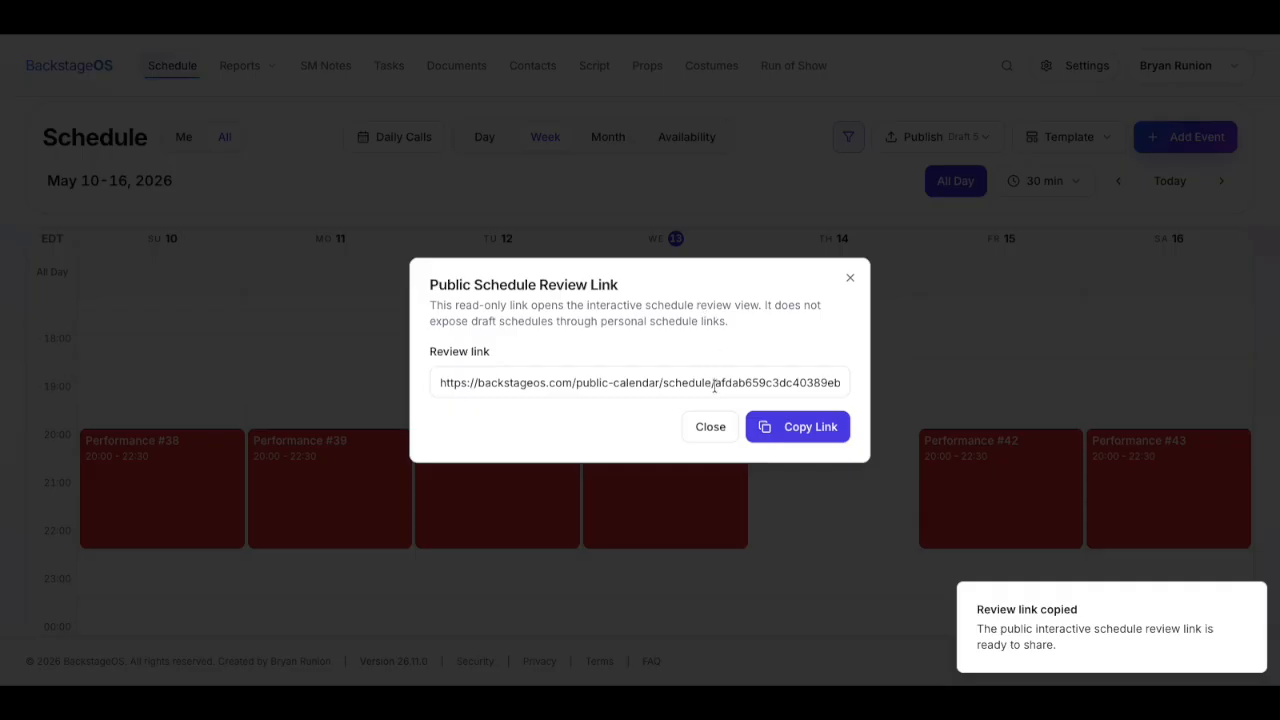
{"action": "left_click", "coordinate": [712, 427]}
- Load the copied review link in a new browser tab and return to the BackstageOS schedule
{"action": "key", "text": "ctrl+t"}
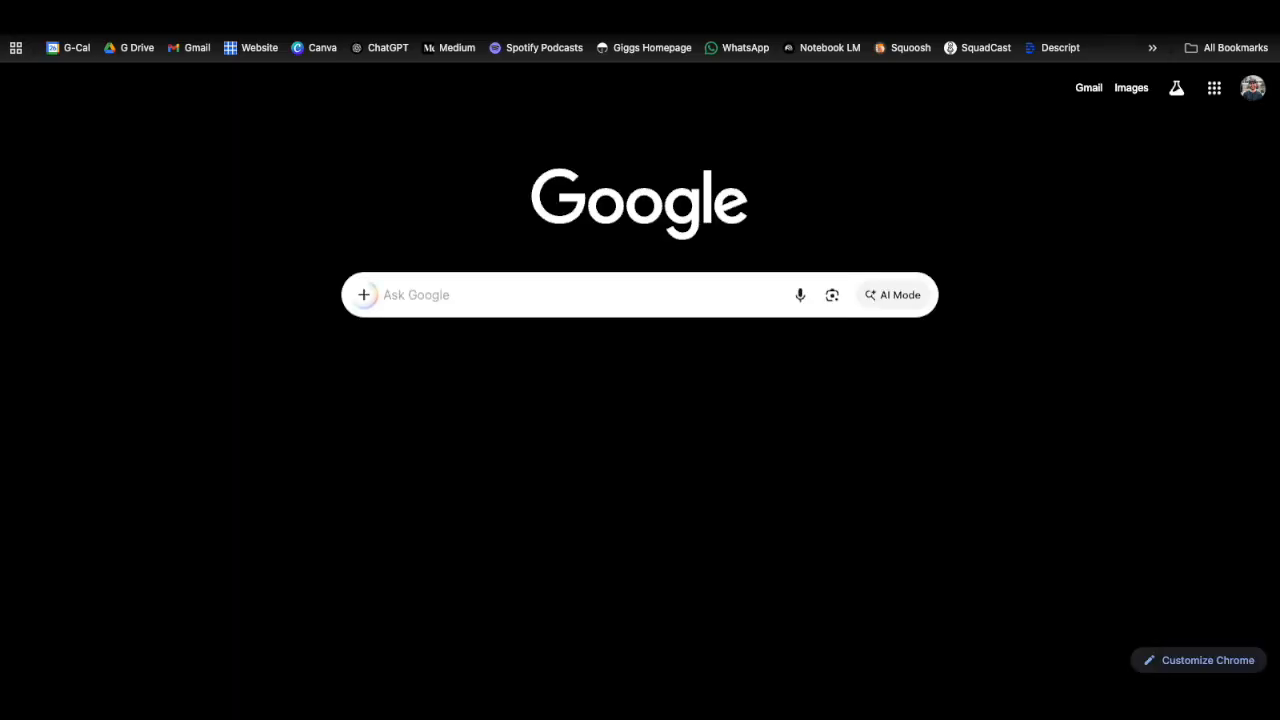
{"action": "key", "text": "ctrl+v"}
{"action": "key", "text": "Return"}
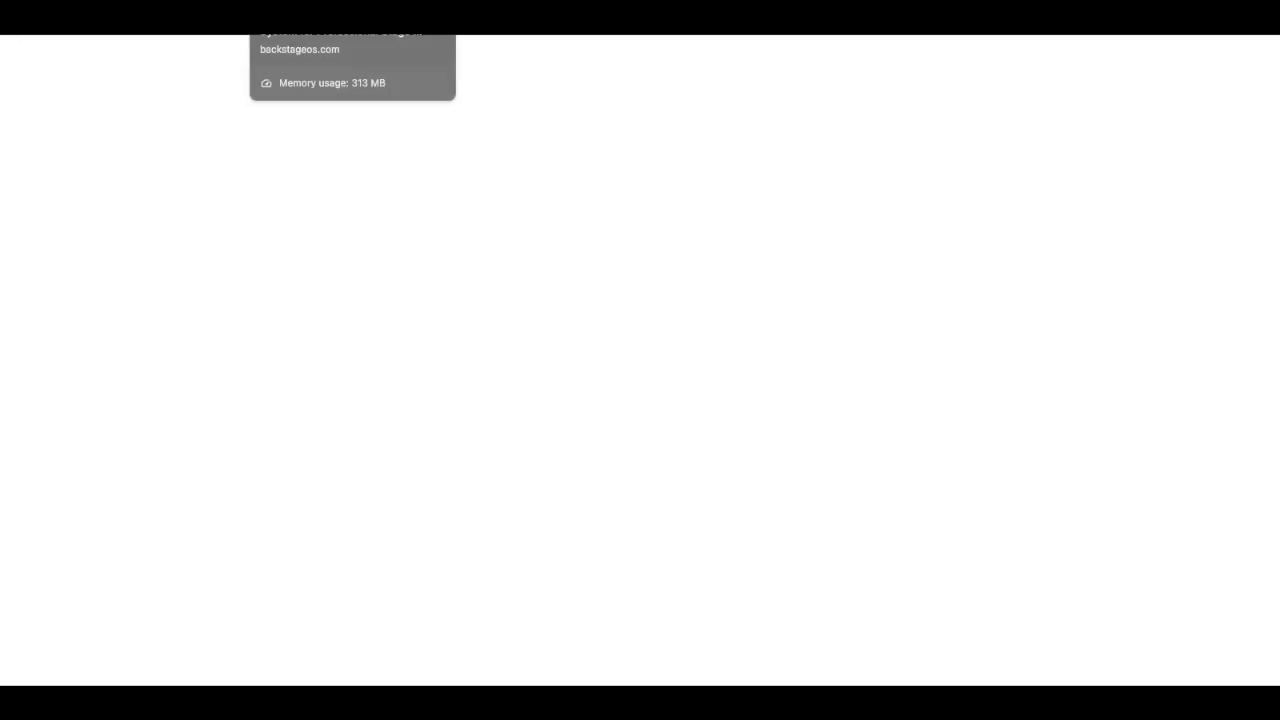
{"action": "left_click", "coordinate": [330, 36]}
{"action": "left_click", "coordinate": [962, 141]}
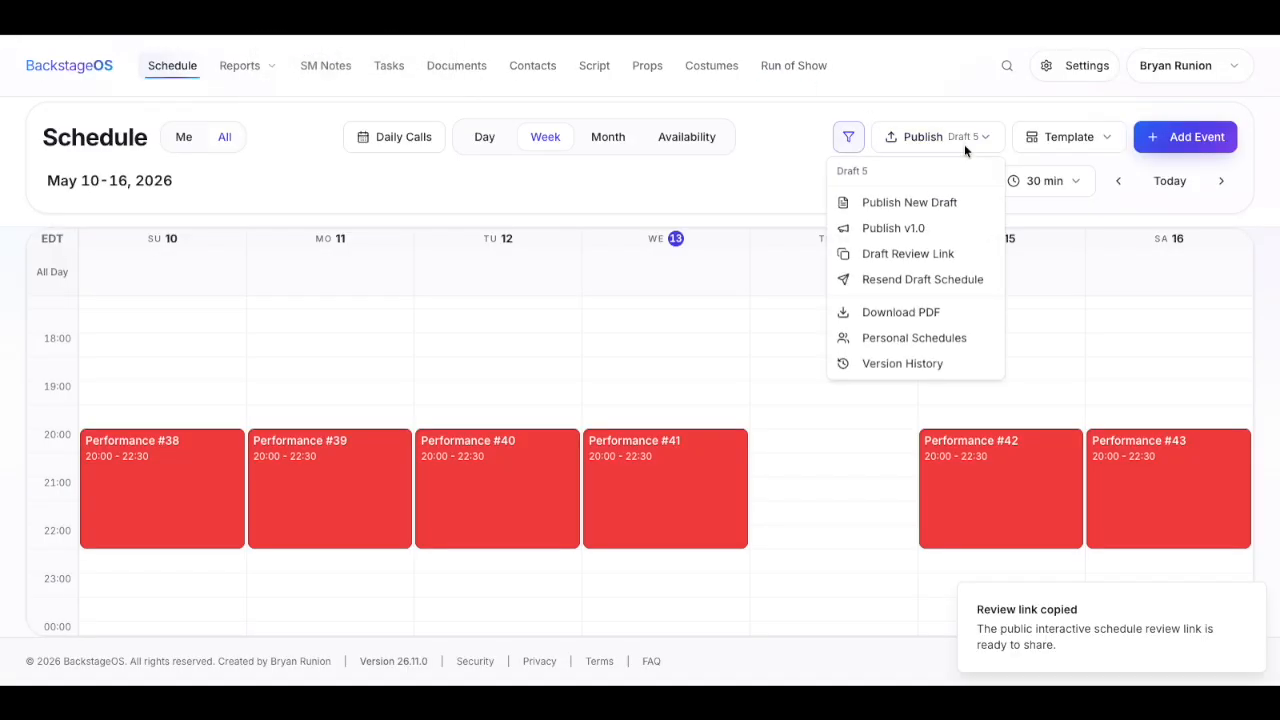
{"action": "left_click", "coordinate": [783, 190]}
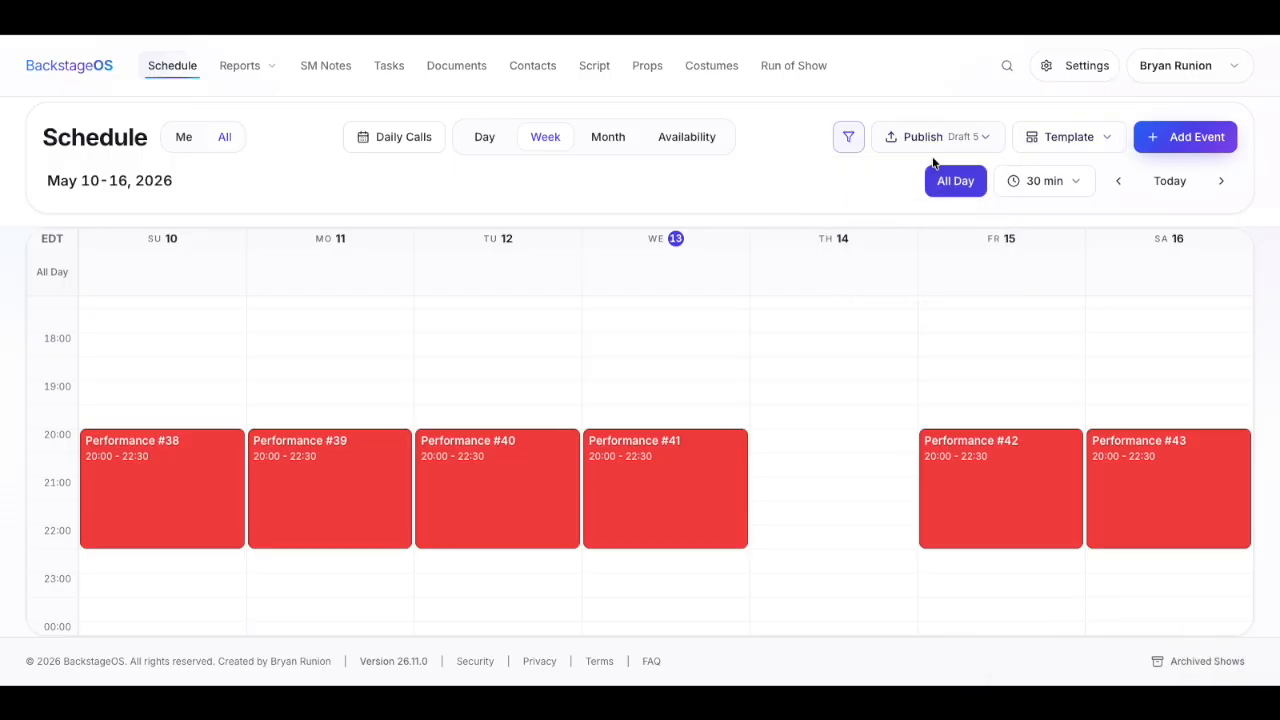
- Open the Schedule Publish Test distribution list in the show settings and view the groups and cast types offered for TO recipients
{"action": "left_click", "coordinate": [1062, 76]}
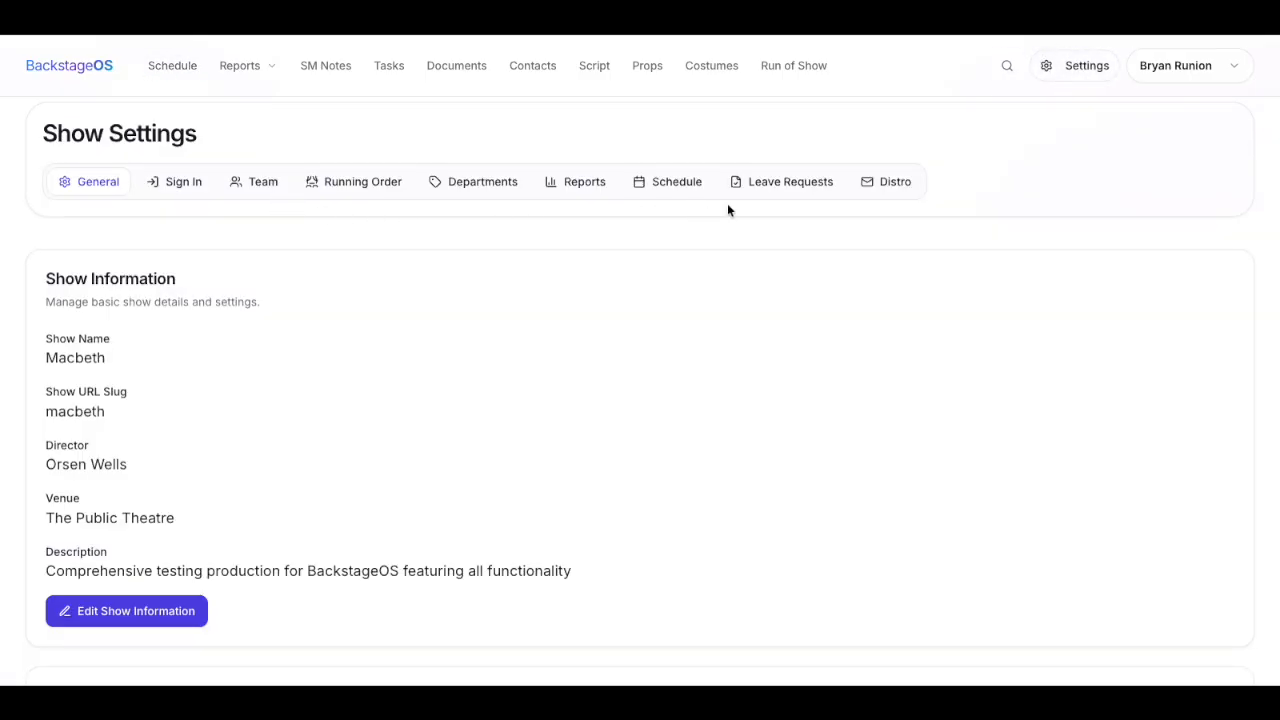
{"action": "left_click", "coordinate": [875, 186]}
{"action": "left_click", "coordinate": [297, 410]}
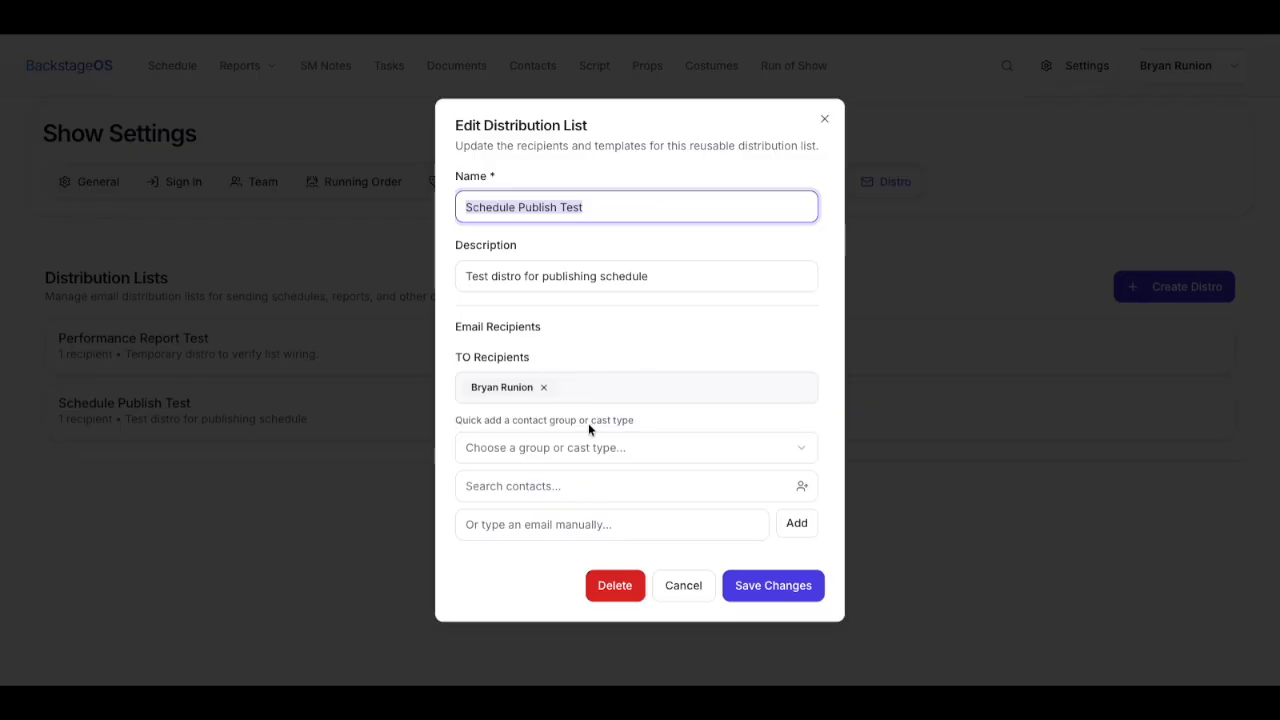
{"action": "left_click", "coordinate": [587, 450]}
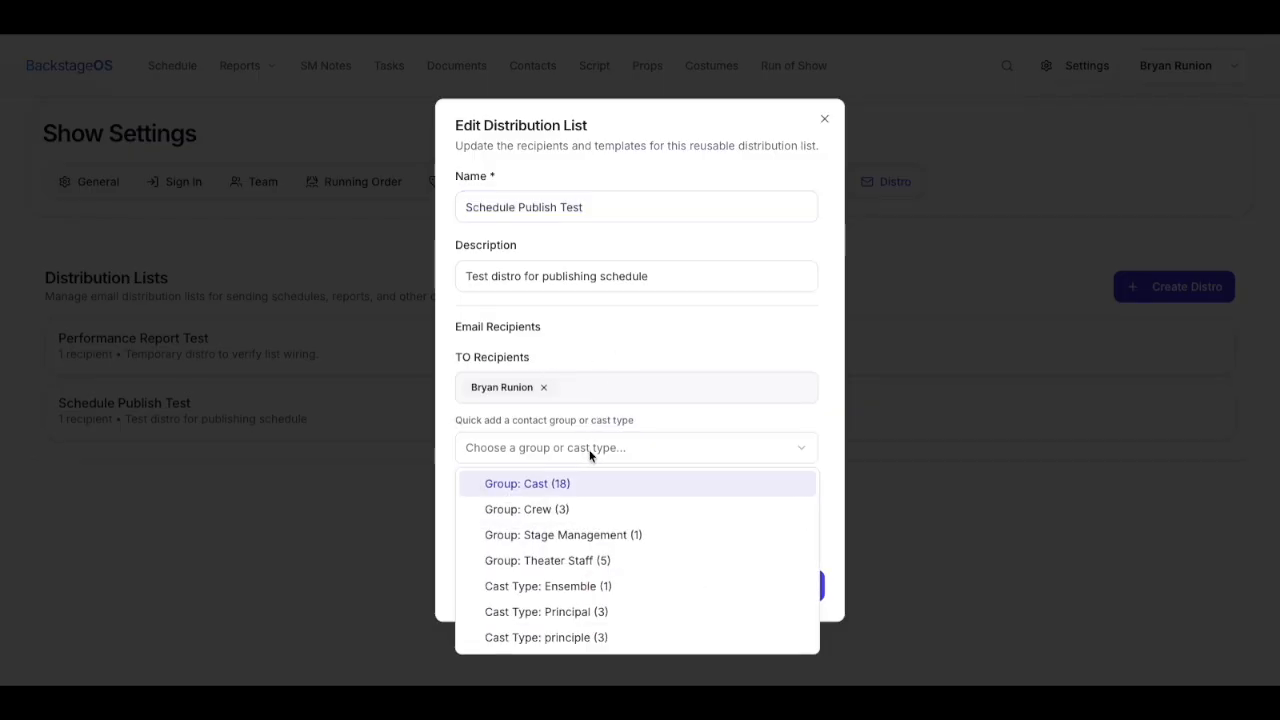
{"action": "left_click", "coordinate": [590, 450]}
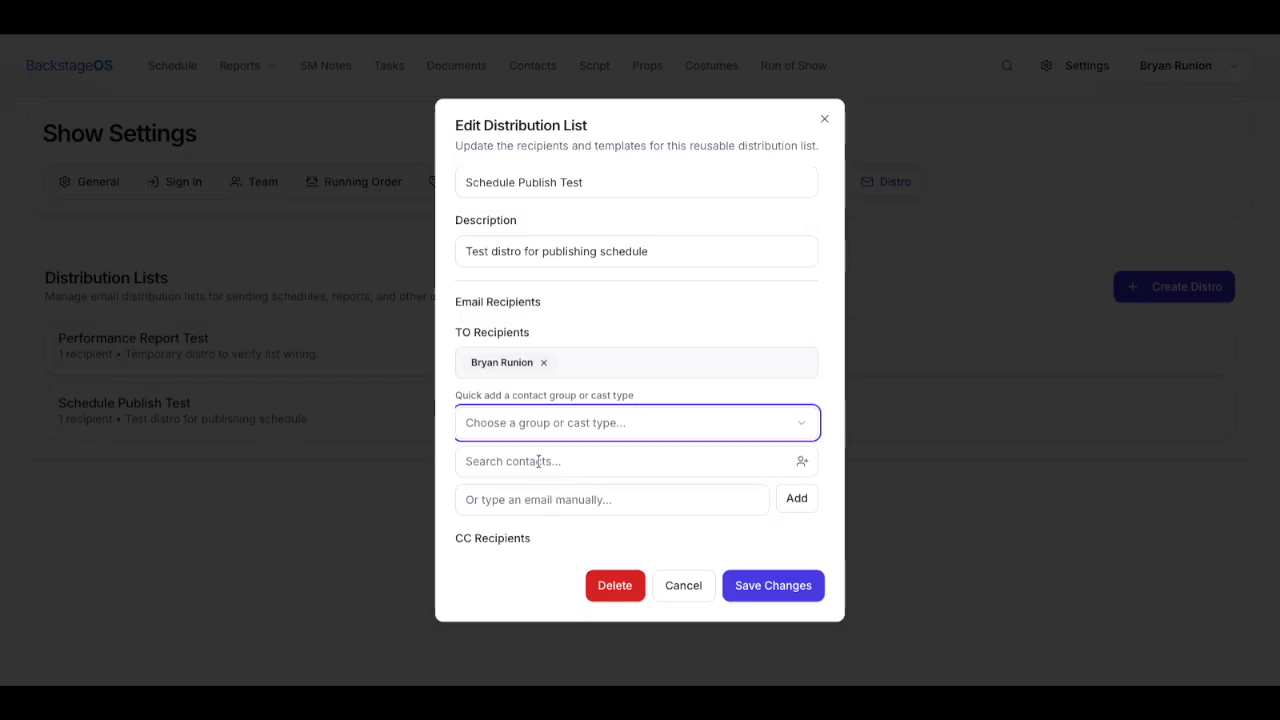
- Review the distribution list's CC and BCC recipient options and close it without saving
{"action": "scroll", "coordinate": [611, 494], "scroll_direction": "down", "scroll_amount": 4}
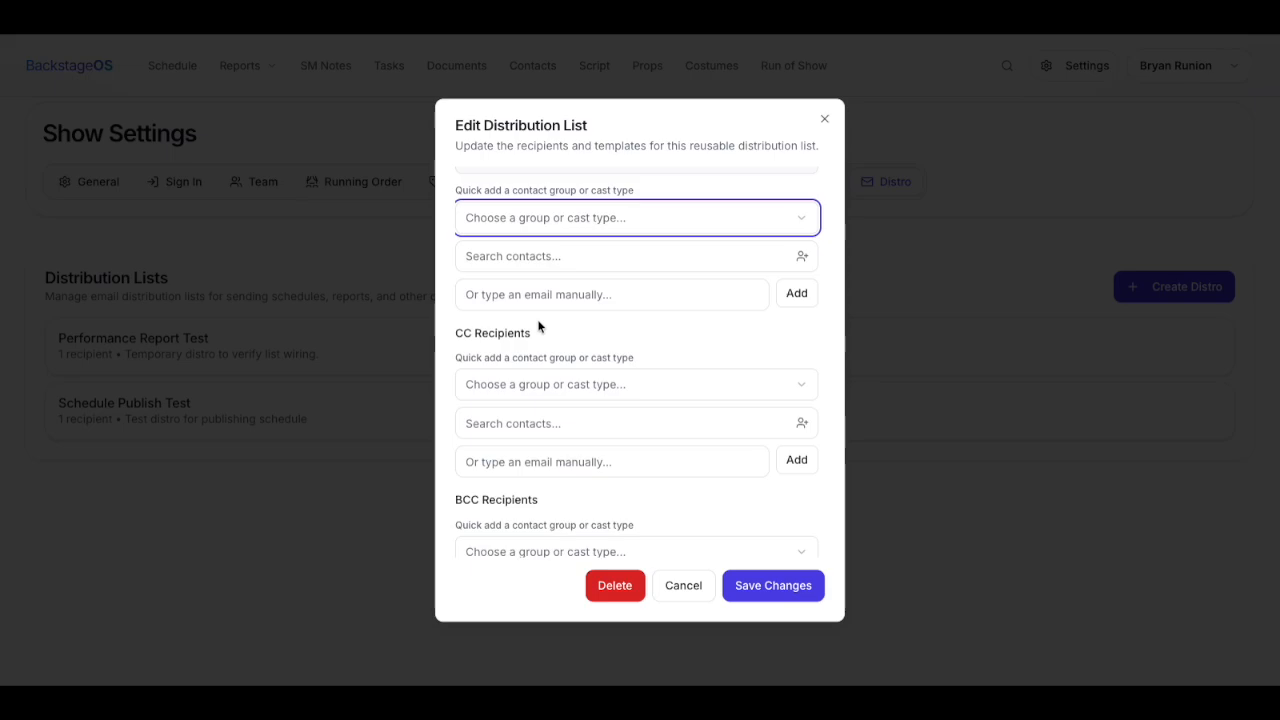
{"action": "scroll", "coordinate": [571, 360], "scroll_direction": "down", "scroll_amount": 2}
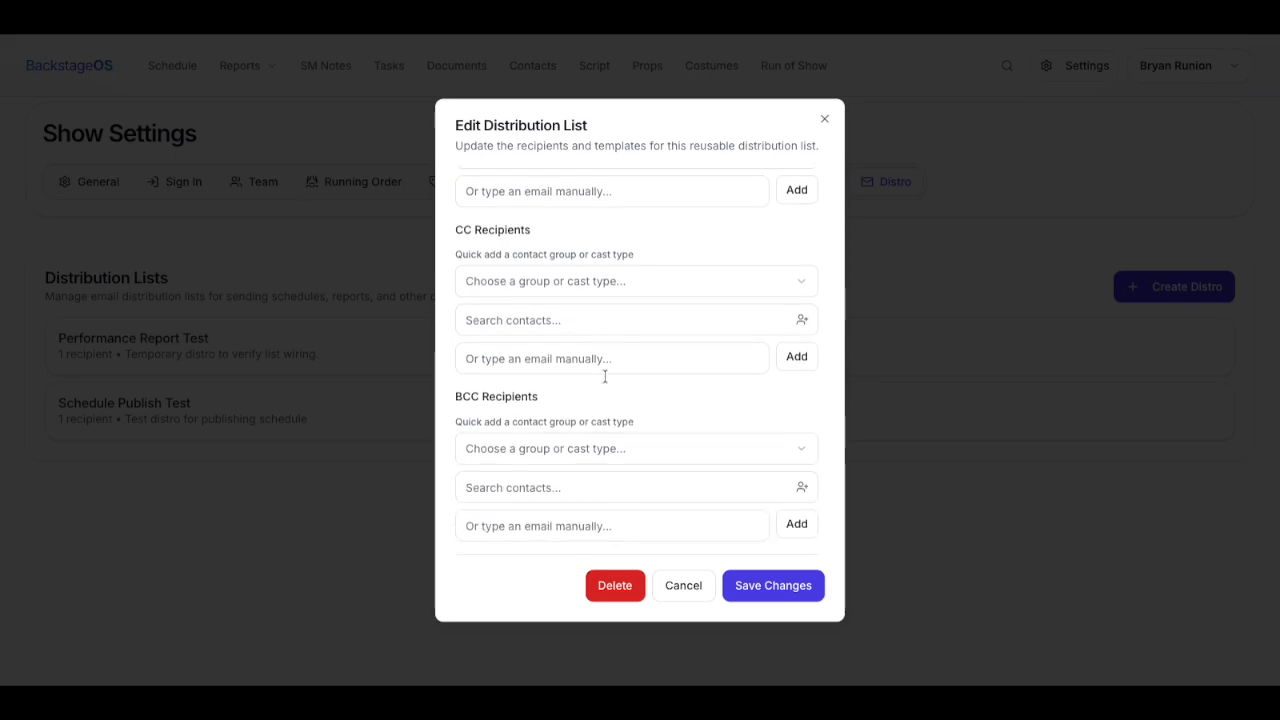
{"action": "scroll", "coordinate": [560, 480], "scroll_direction": "down", "scroll_amount": 3}
{"action": "scroll", "coordinate": [600, 425], "scroll_direction": "up", "scroll_amount": 1}
{"action": "scroll", "coordinate": [621, 444], "scroll_direction": "up", "scroll_amount": 2}
{"action": "left_click", "coordinate": [683, 585]}
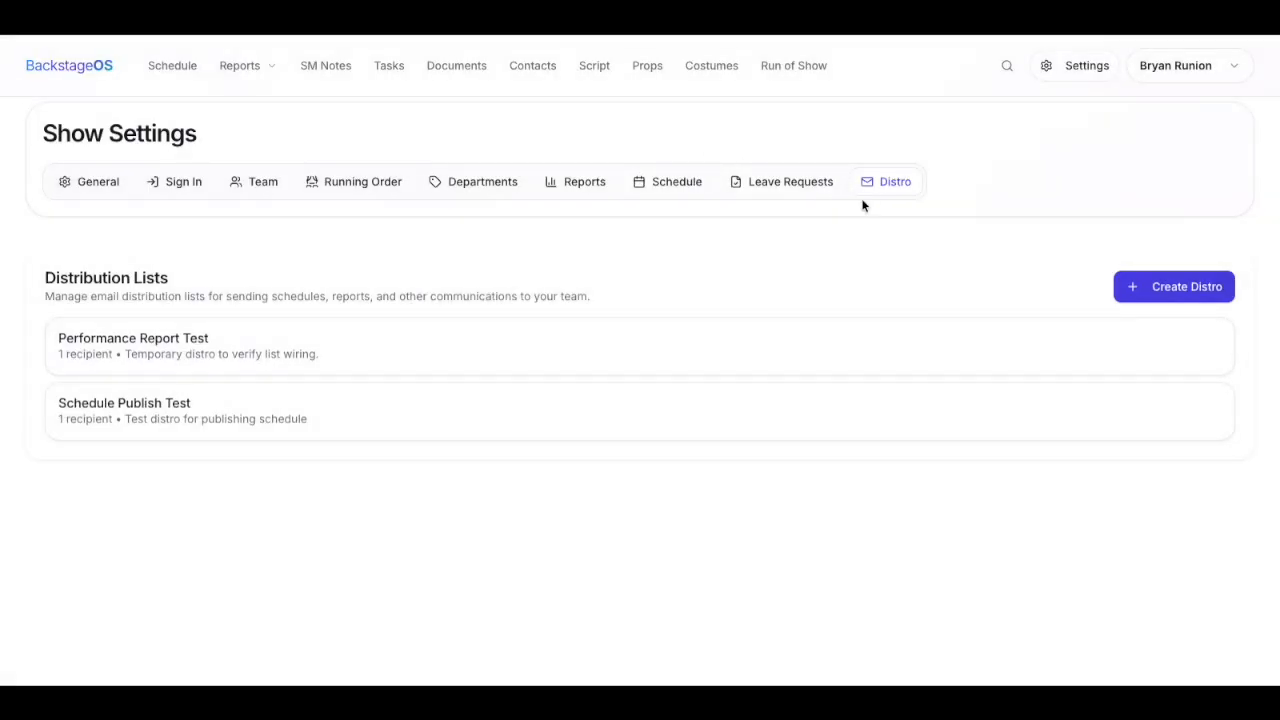
- Return to the schedule and look through all personal schedules of the cast and crew
{"action": "left_click", "coordinate": [195, 68]}
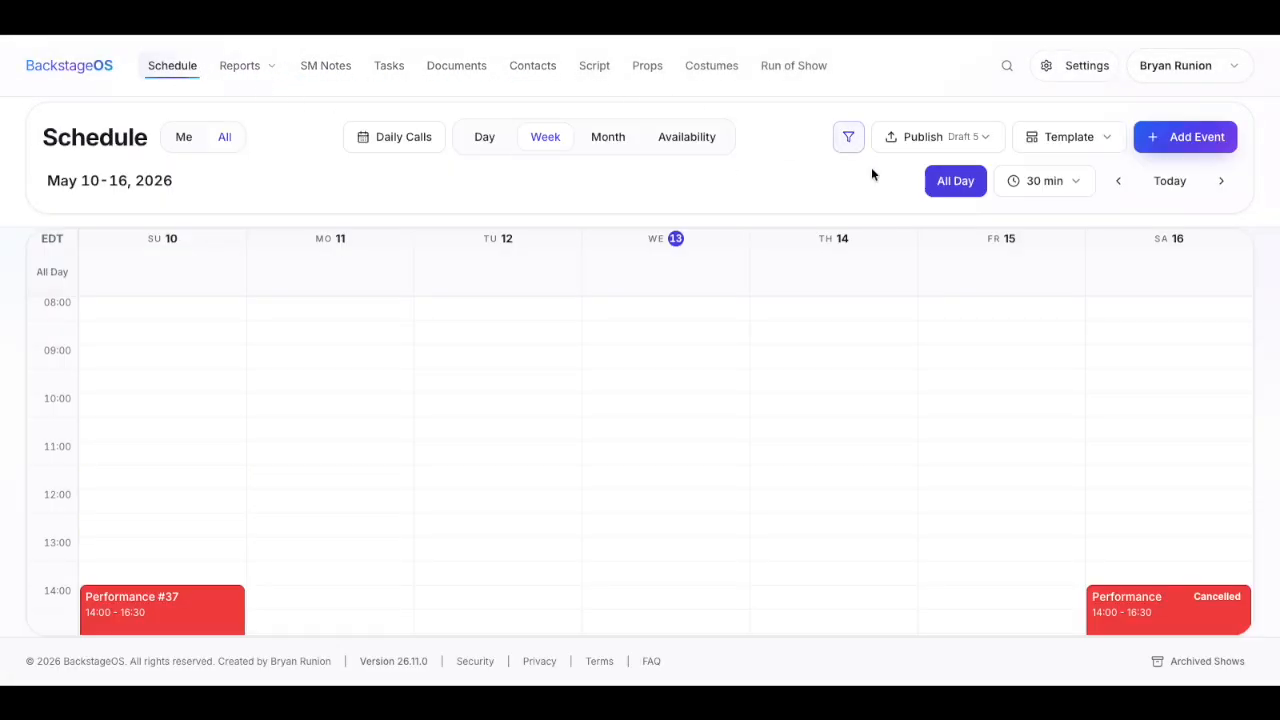
{"action": "left_click", "coordinate": [981, 149]}
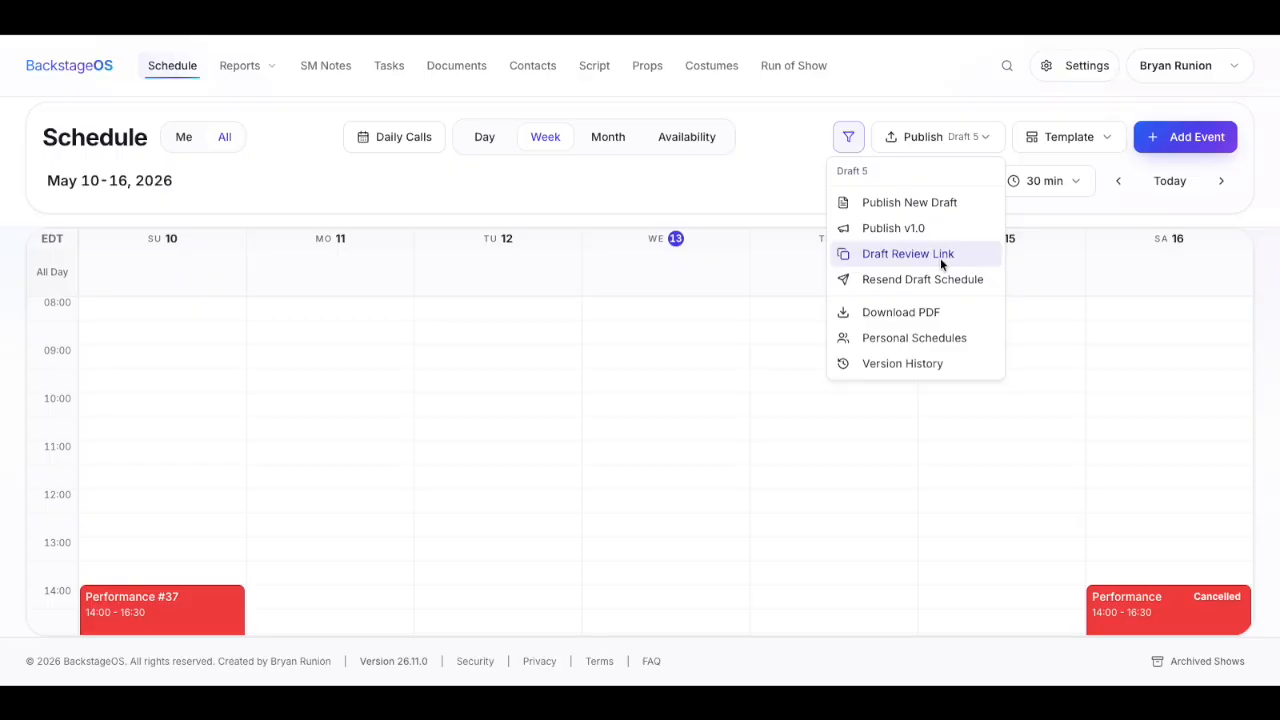
{"action": "left_click", "coordinate": [945, 338]}
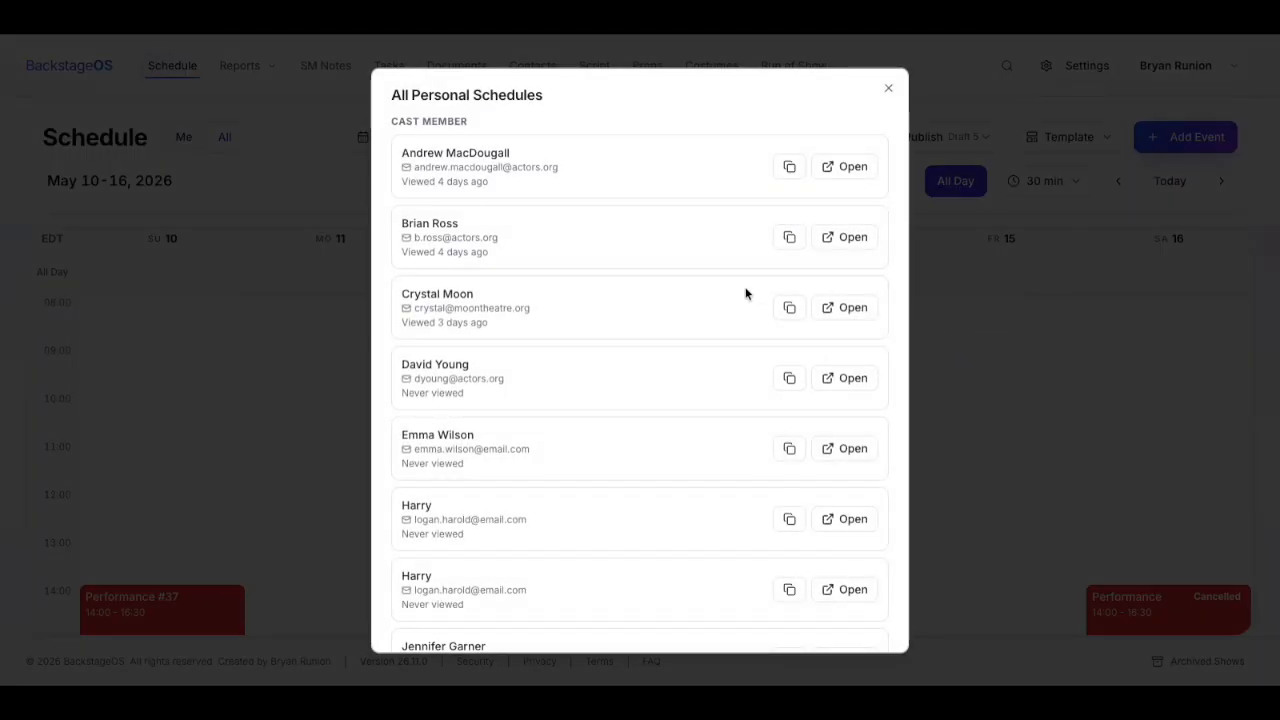
{"action": "scroll", "coordinate": [789, 309], "scroll_direction": "down", "scroll_amount": 5}
{"action": "scroll", "coordinate": [745, 438], "scroll_direction": "down", "scroll_amount": 8}
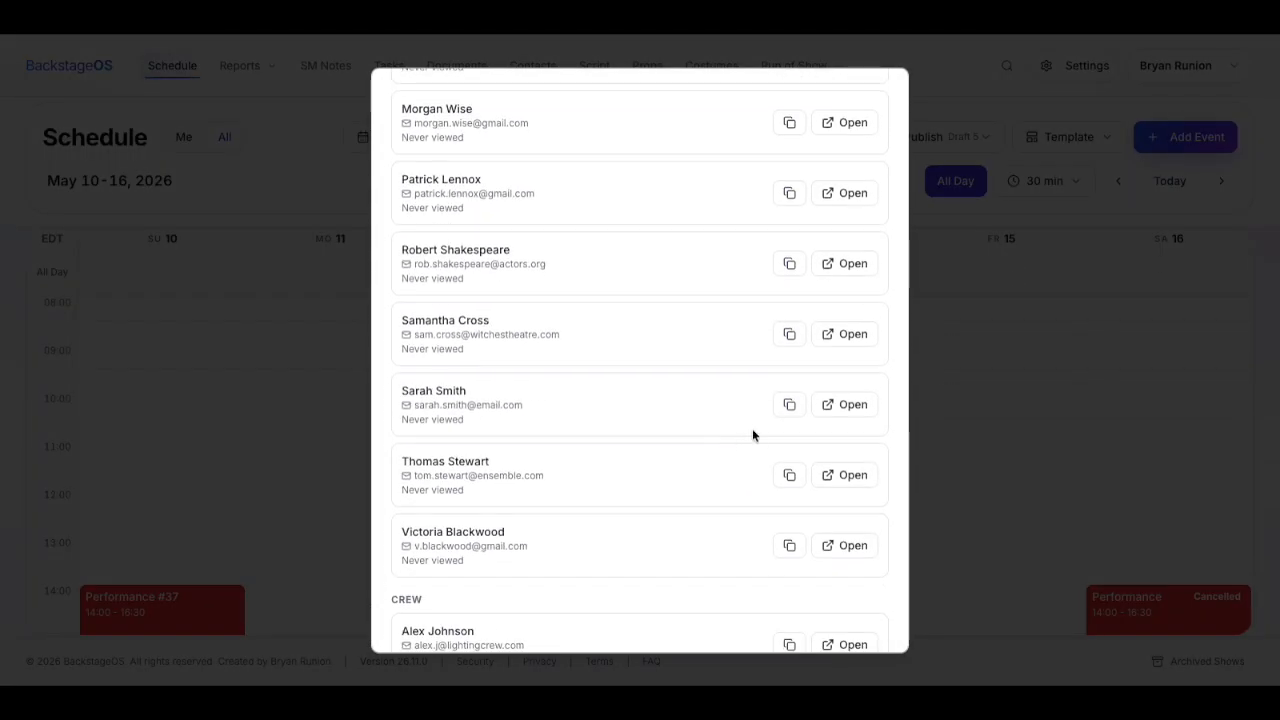
- Look through the crew entries in the personal schedules list and open the Lighting Designer's personal schedule
{"action": "scroll", "coordinate": [693, 437], "scroll_direction": "down", "scroll_amount": 1}
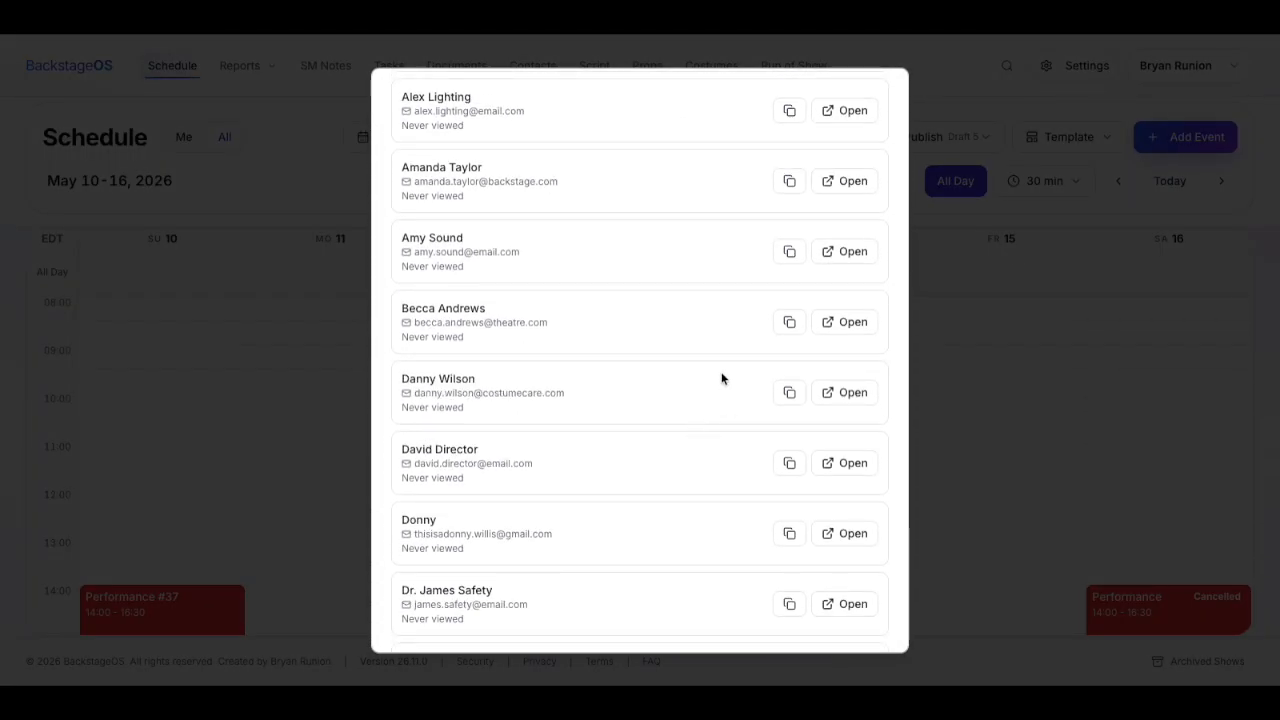
{"action": "scroll", "coordinate": [722, 378], "scroll_direction": "up", "scroll_amount": 2}
{"action": "left_click", "coordinate": [838, 333]}
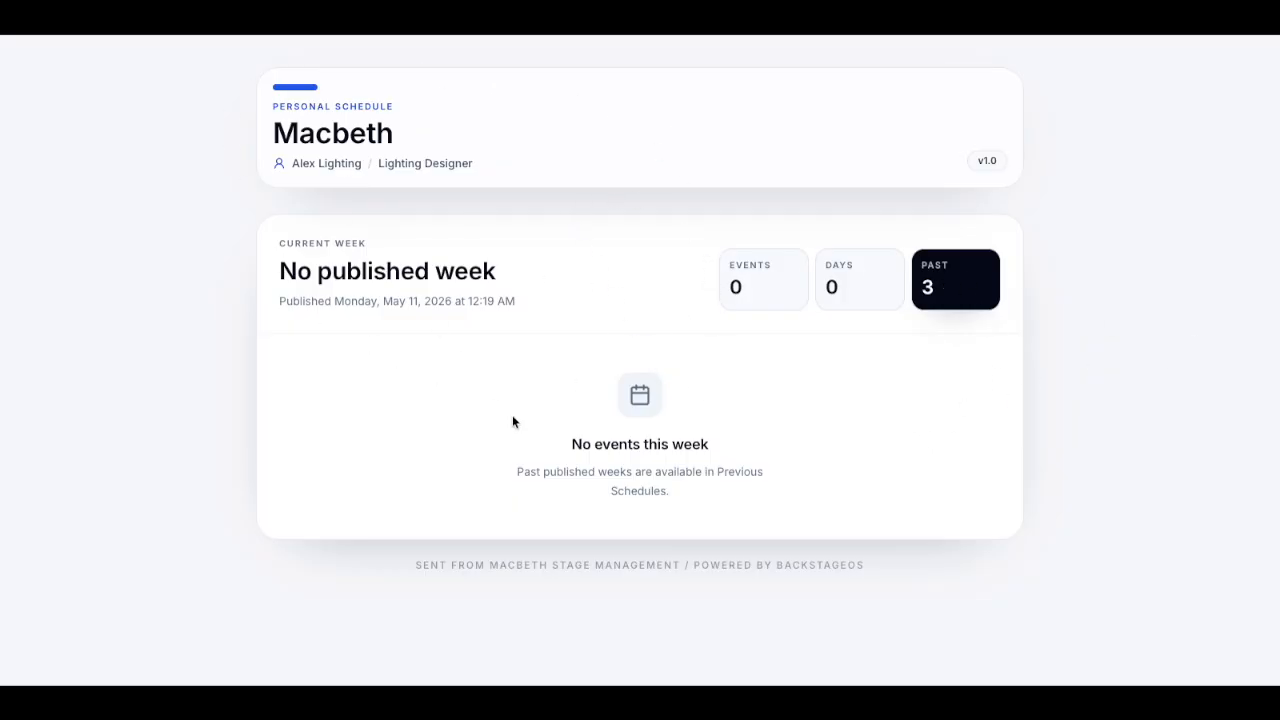
- View the published week May 3 - May 9, 2026 among the previous schedules and return to the main schedule
{"action": "left_click", "coordinate": [940, 285]}
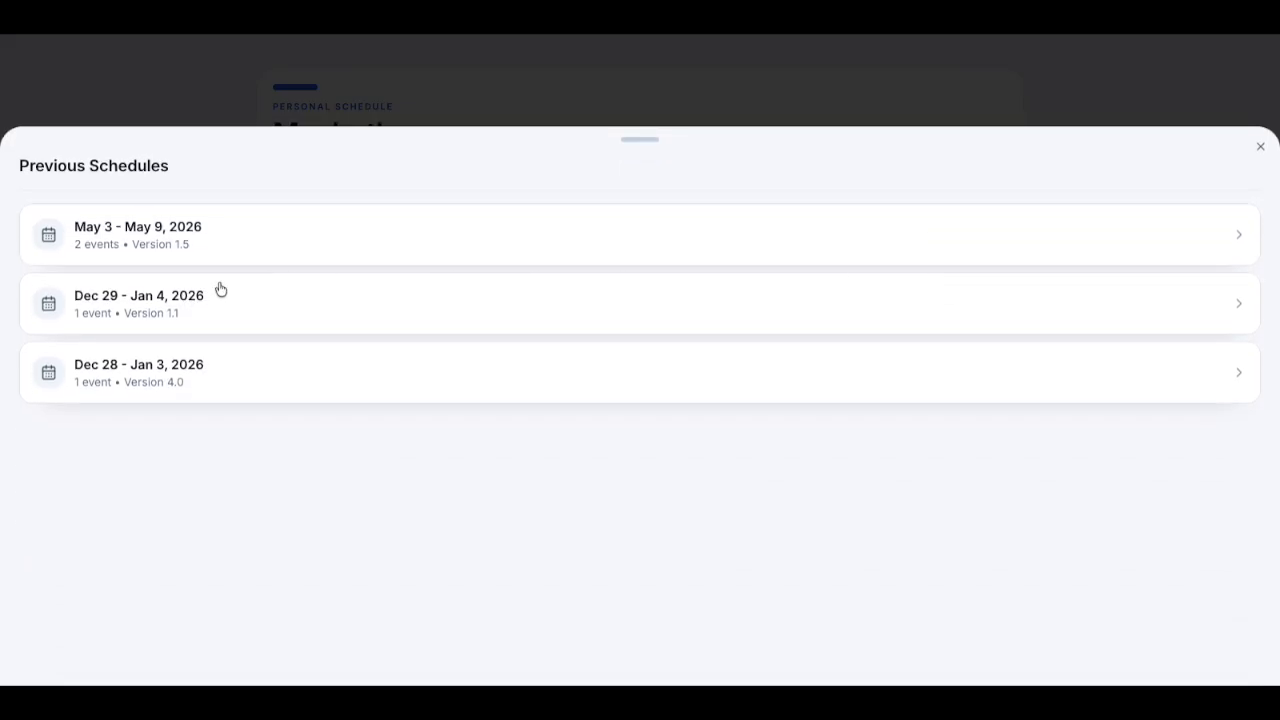
{"action": "left_click", "coordinate": [312, 224]}
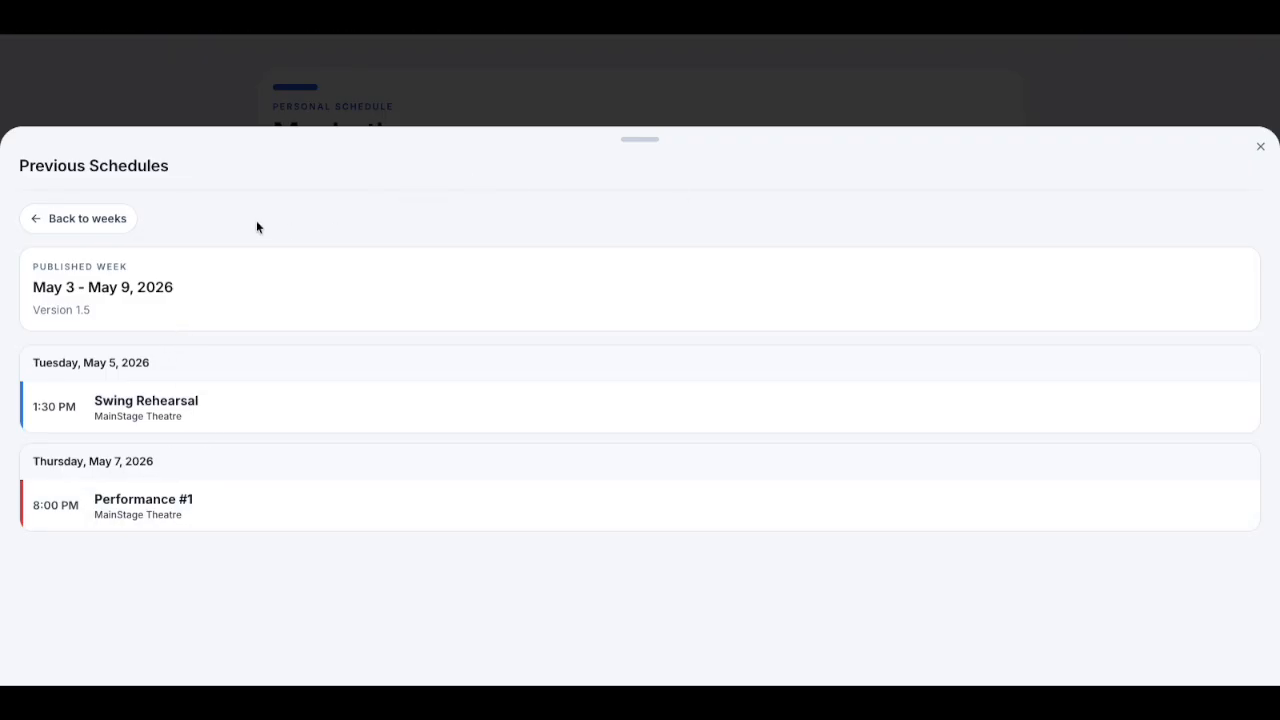
{"action": "left_click", "coordinate": [115, 229]}
{"action": "left_click", "coordinate": [786, 100]}
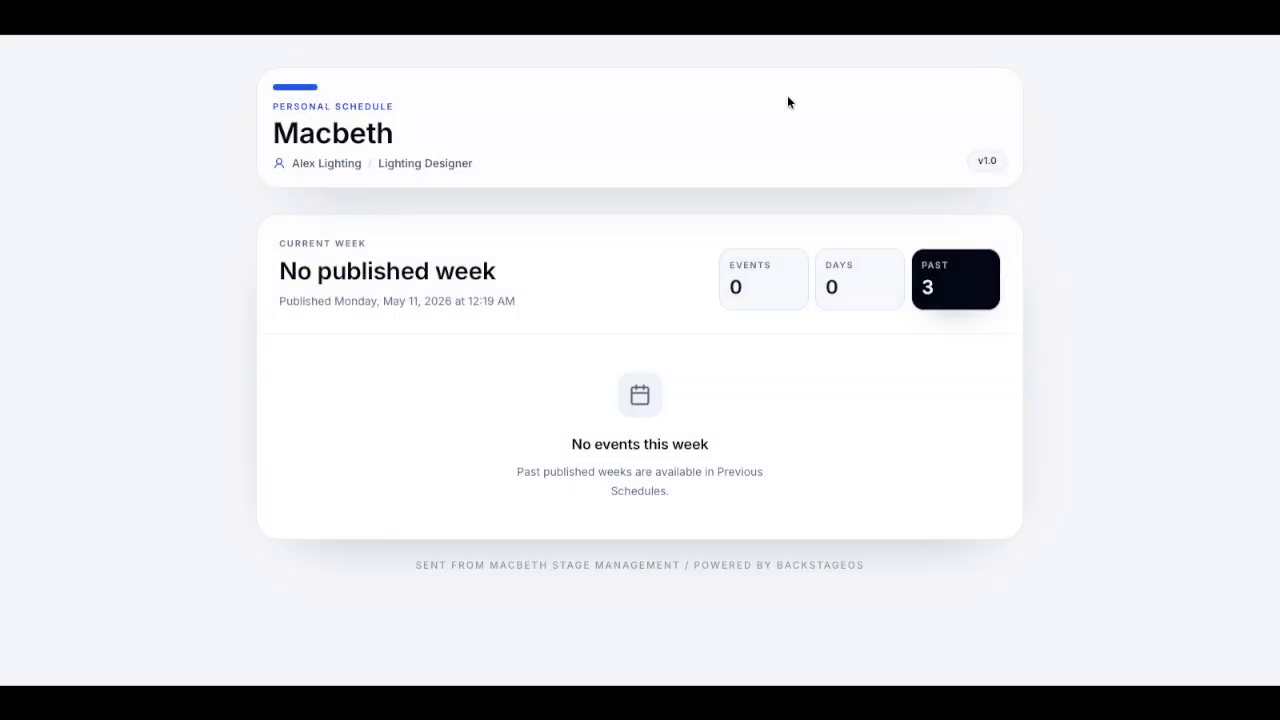
{"action": "left_click", "coordinate": [15, 30]}
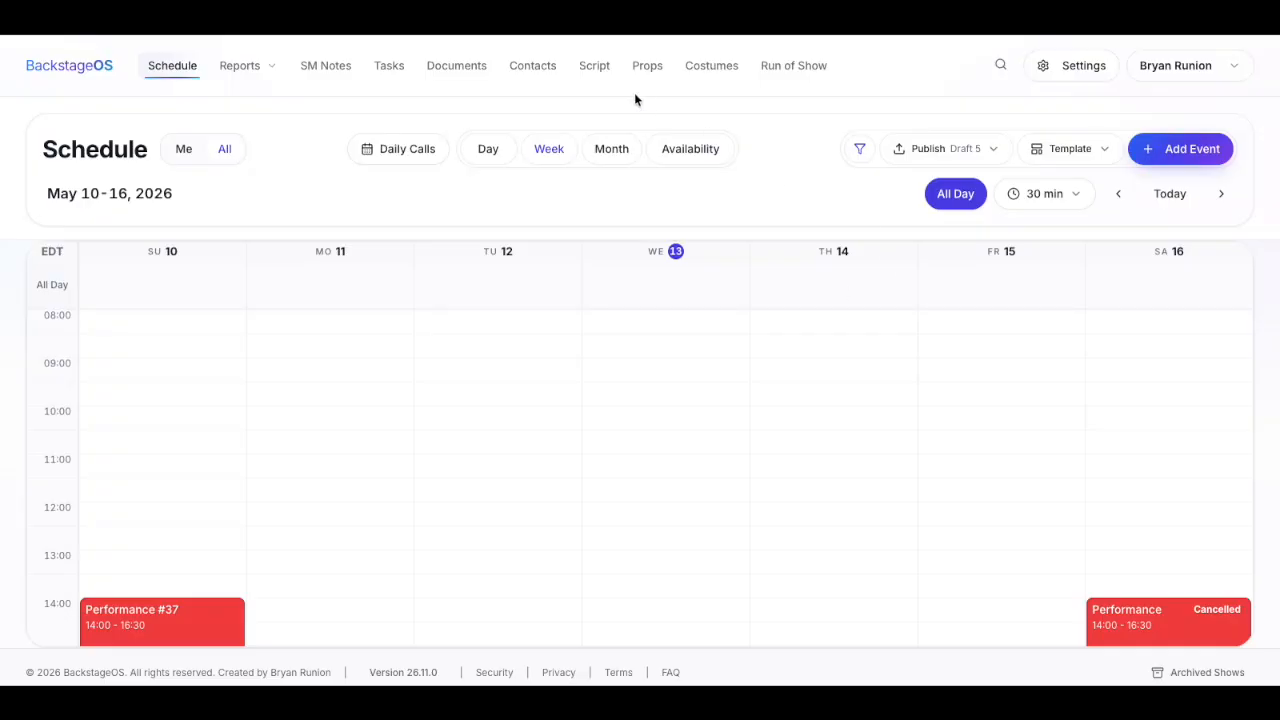
- Open the Schedule Sharing section of the show's schedule settings
{"action": "left_click", "coordinate": [1078, 70]}
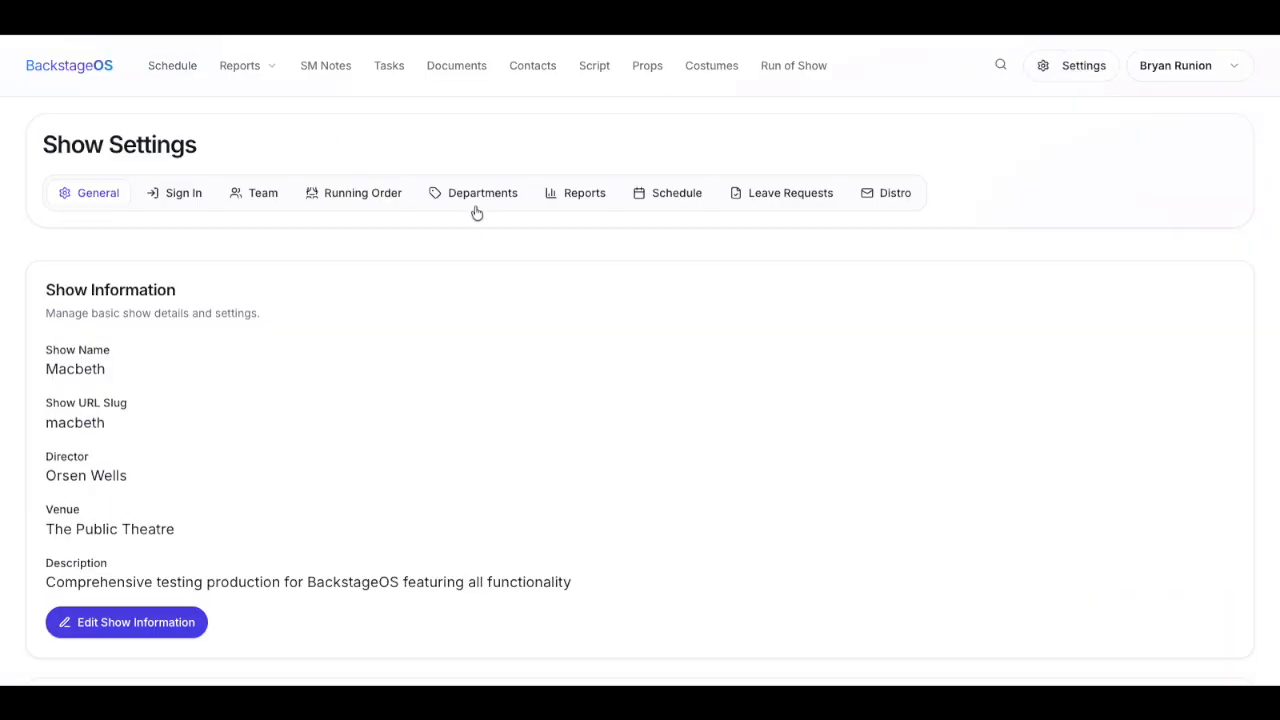
{"action": "left_click", "coordinate": [676, 198]}
{"action": "scroll", "coordinate": [330, 460], "scroll_direction": "down", "scroll_amount": 1}
{"action": "scroll", "coordinate": [300, 465], "scroll_direction": "down", "scroll_amount": 3}
{"action": "left_click", "coordinate": [163, 549]}
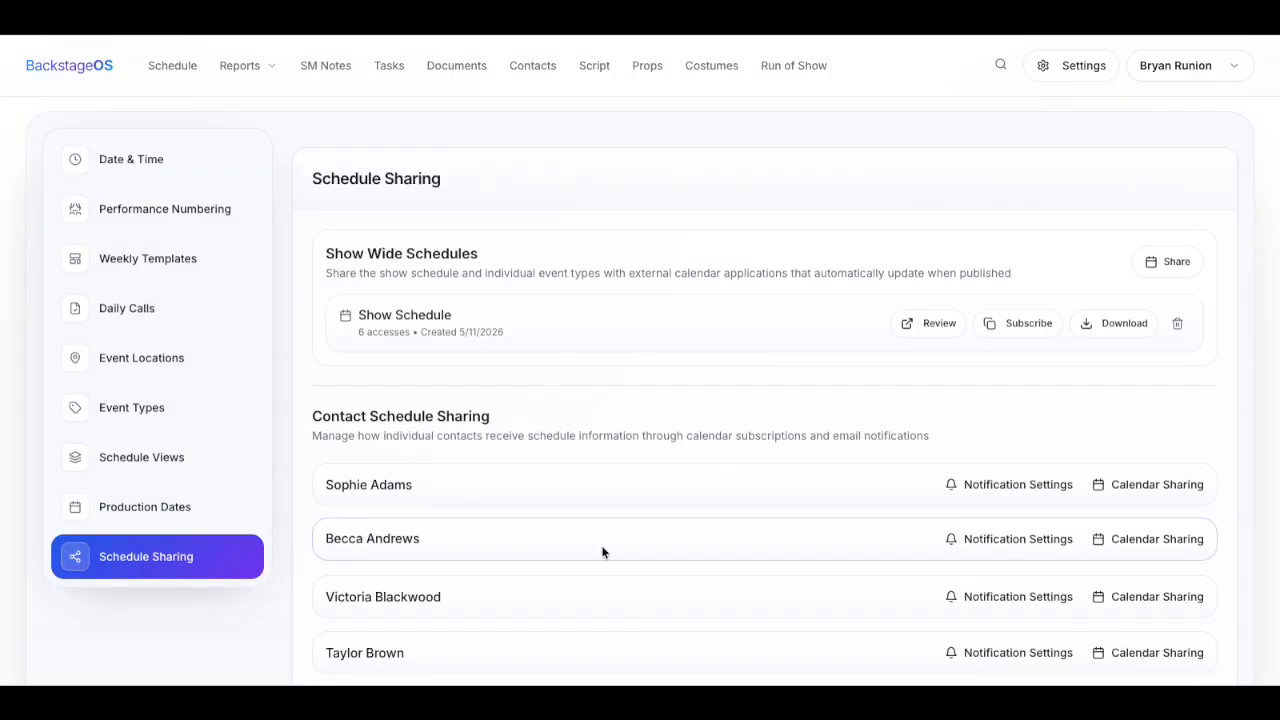
{"action": "scroll", "coordinate": [588, 443], "scroll_direction": "down", "scroll_amount": 1}
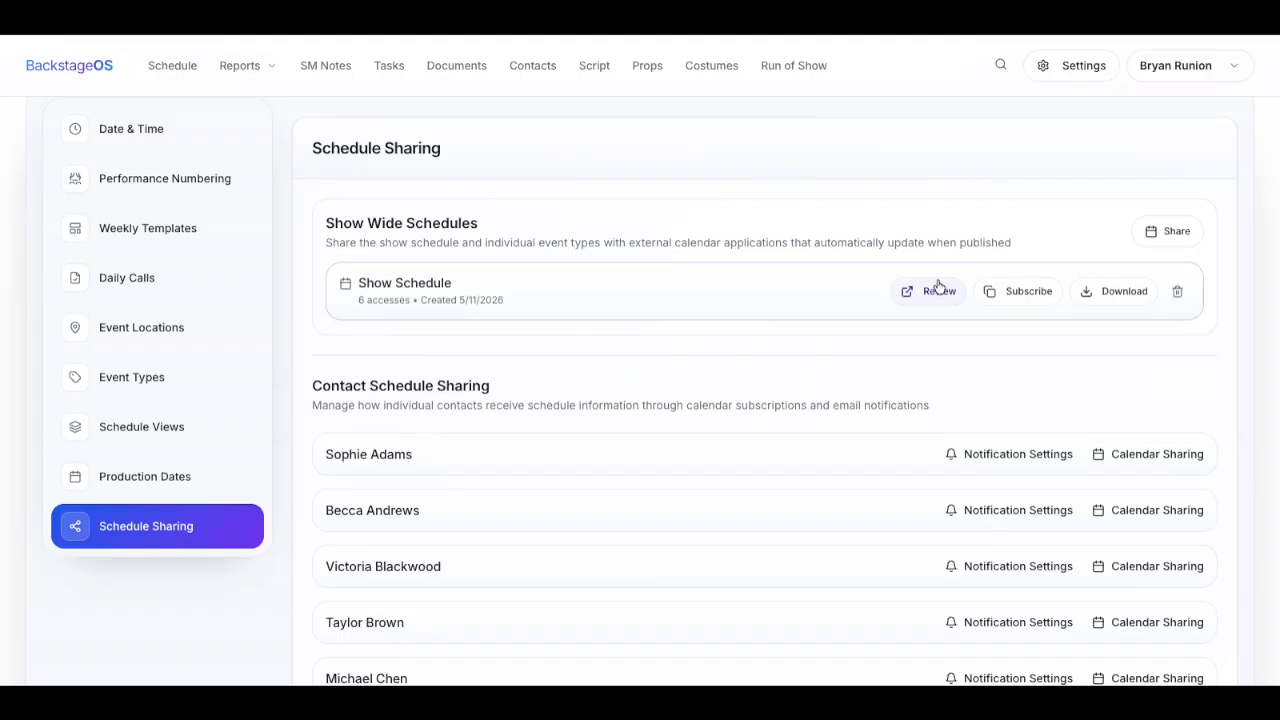
- Check the location field for a new show-wide calendar share and cancel without creating one
{"action": "left_click", "coordinate": [1178, 234]}
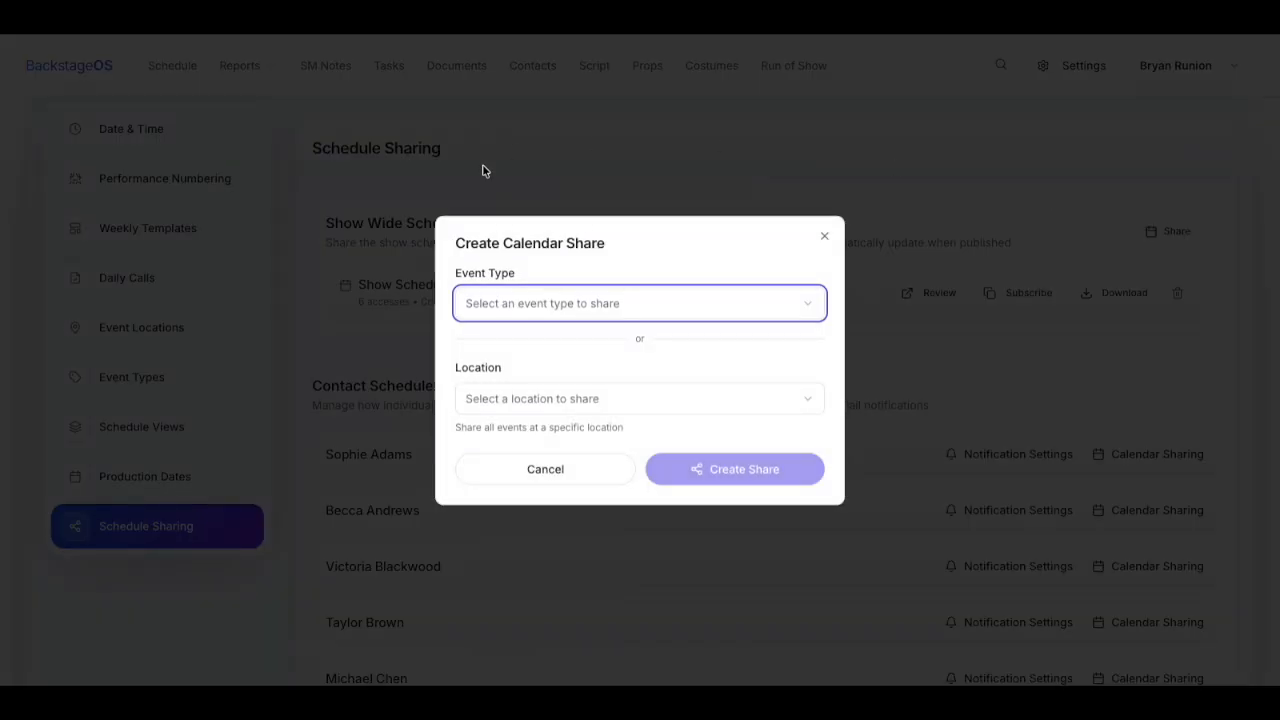
{"action": "left_click", "coordinate": [666, 401]}
{"action": "left_click", "coordinate": [668, 400]}
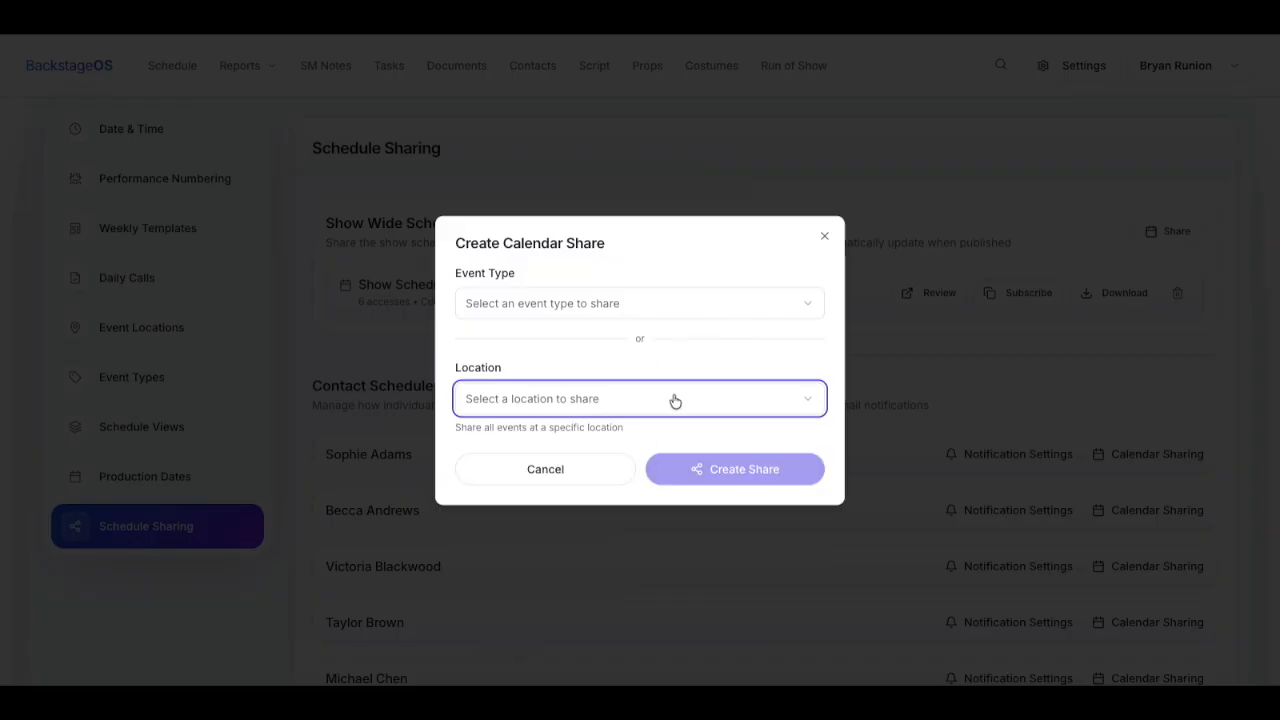
{"action": "left_click", "coordinate": [603, 471]}
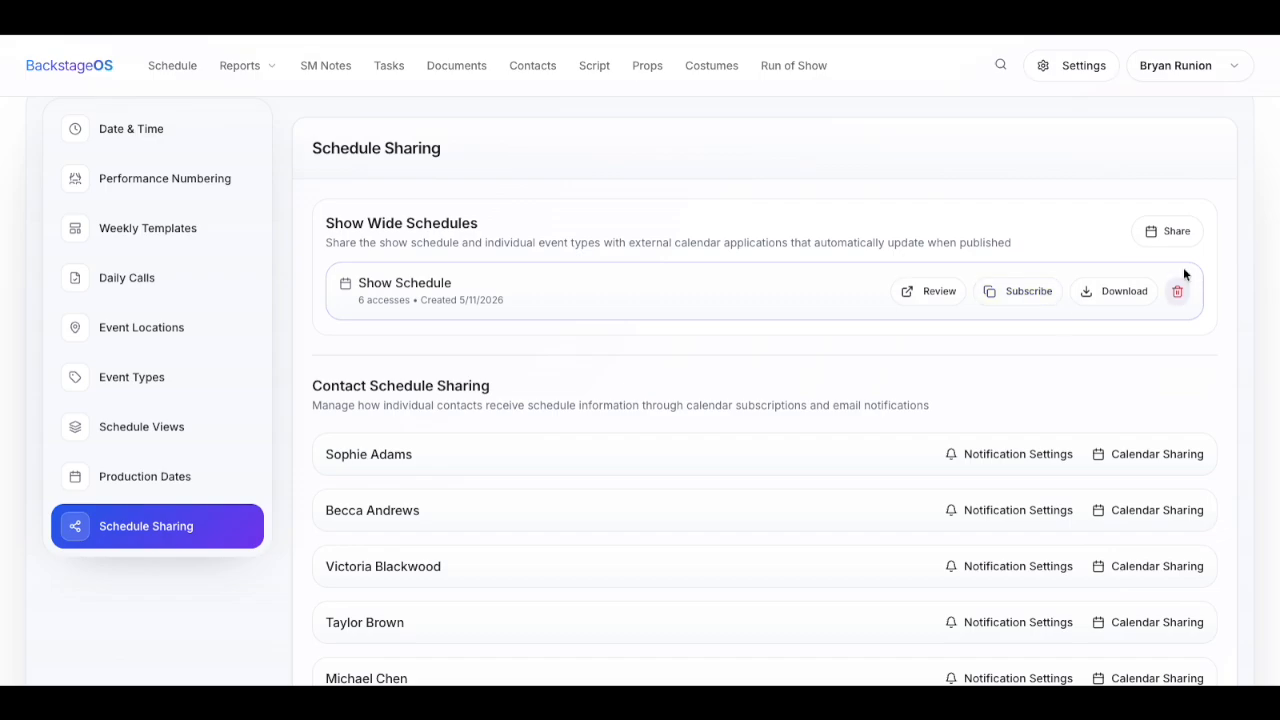
{"action": "left_click", "coordinate": [1160, 231]}
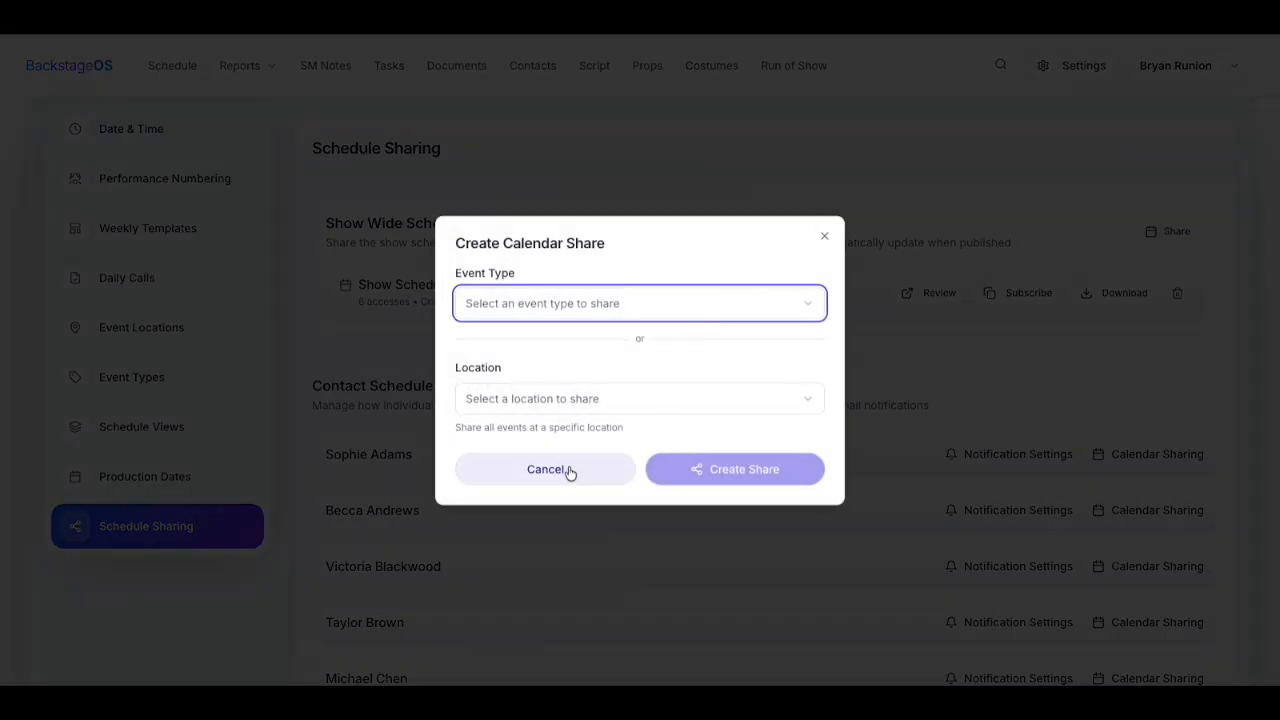
{"action": "left_click", "coordinate": [569, 474]}
- View the event types available for a new show-wide calendar share and close it without creating one
{"action": "scroll", "coordinate": [466, 286], "scroll_direction": "down", "scroll_amount": 1}
{"action": "scroll", "coordinate": [474, 286], "scroll_direction": "down", "scroll_amount": 1}
{"action": "scroll", "coordinate": [471, 371], "scroll_direction": "up", "scroll_amount": 2}
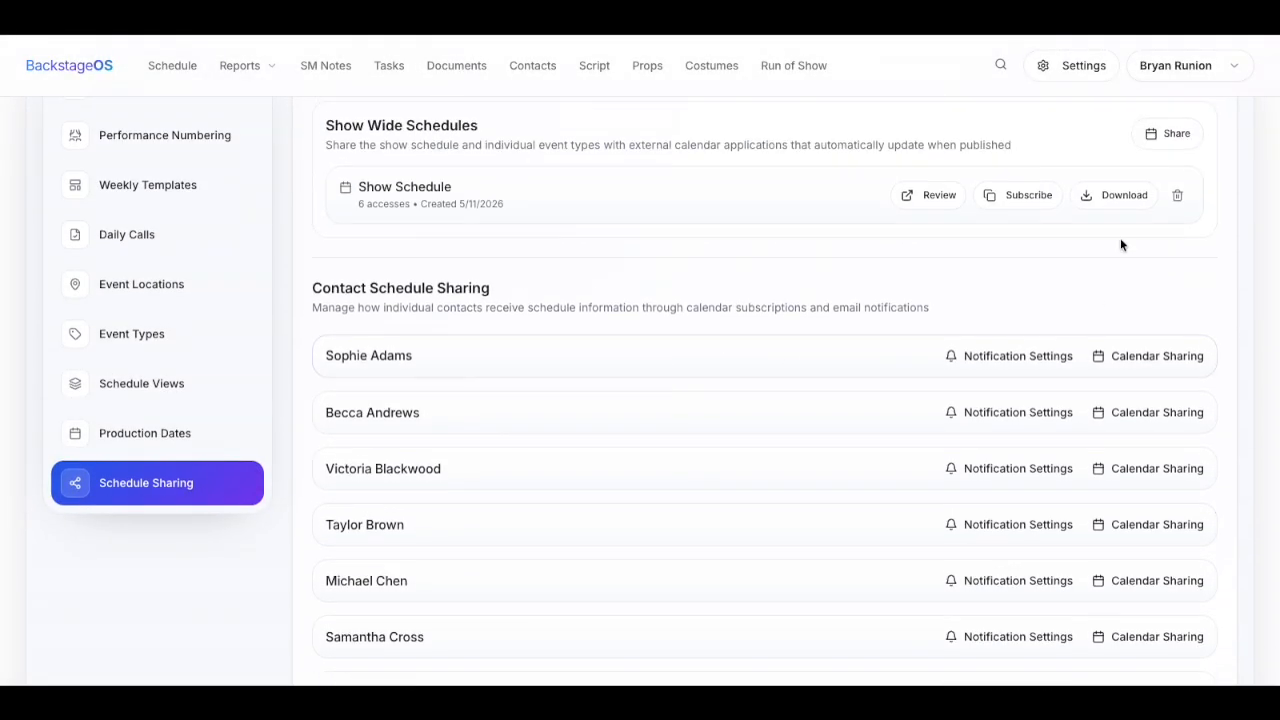
{"action": "left_click", "coordinate": [1174, 133]}
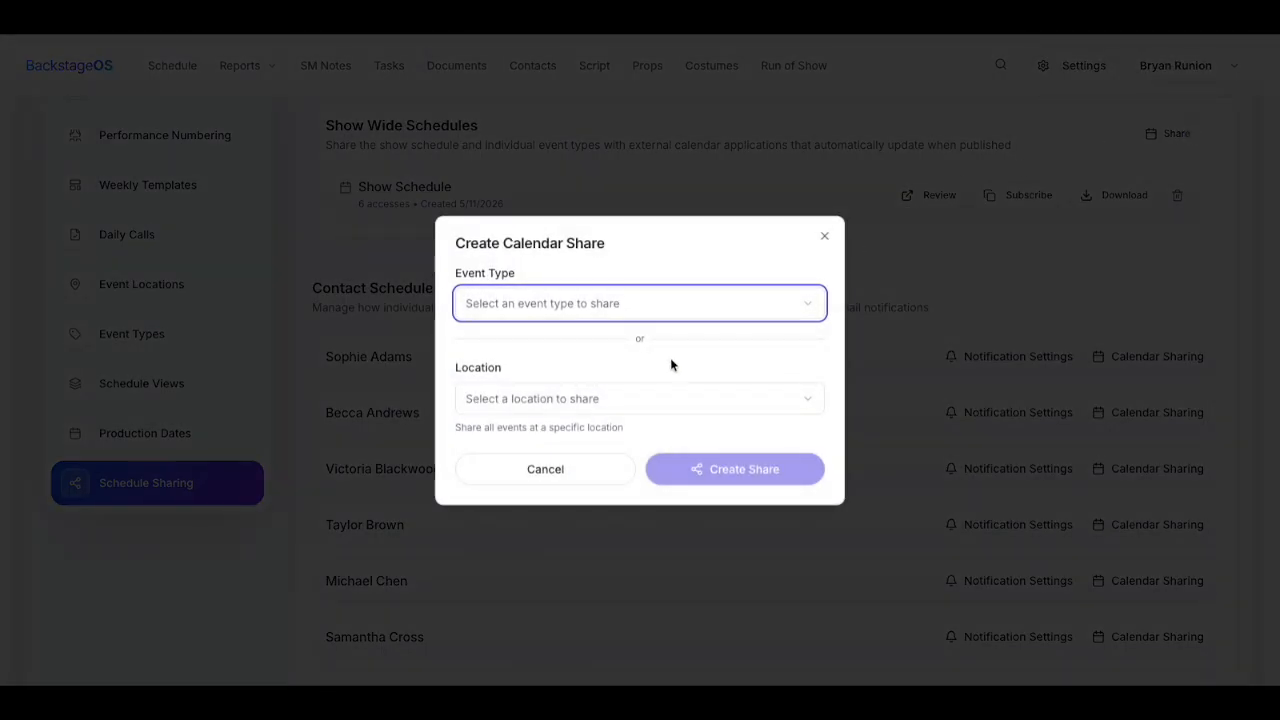
{"action": "left_click", "coordinate": [618, 407]}
{"action": "left_click", "coordinate": [663, 276]}
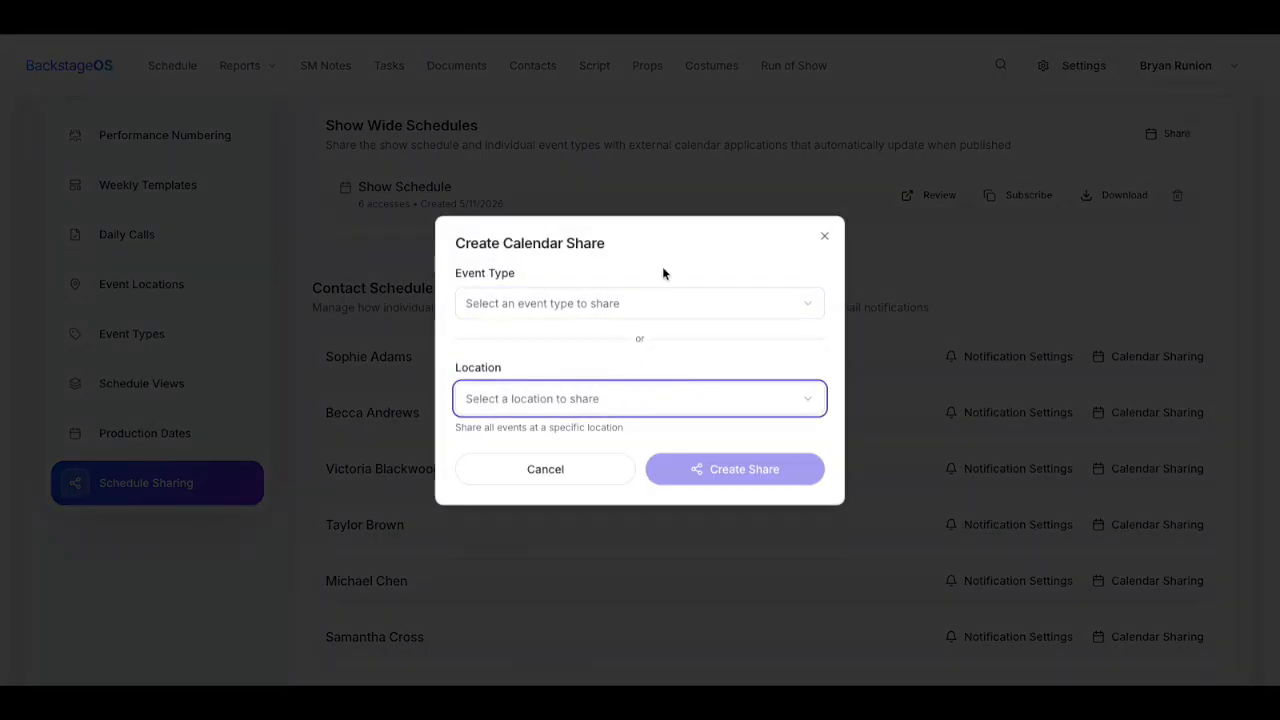
{"action": "left_click", "coordinate": [655, 294]}
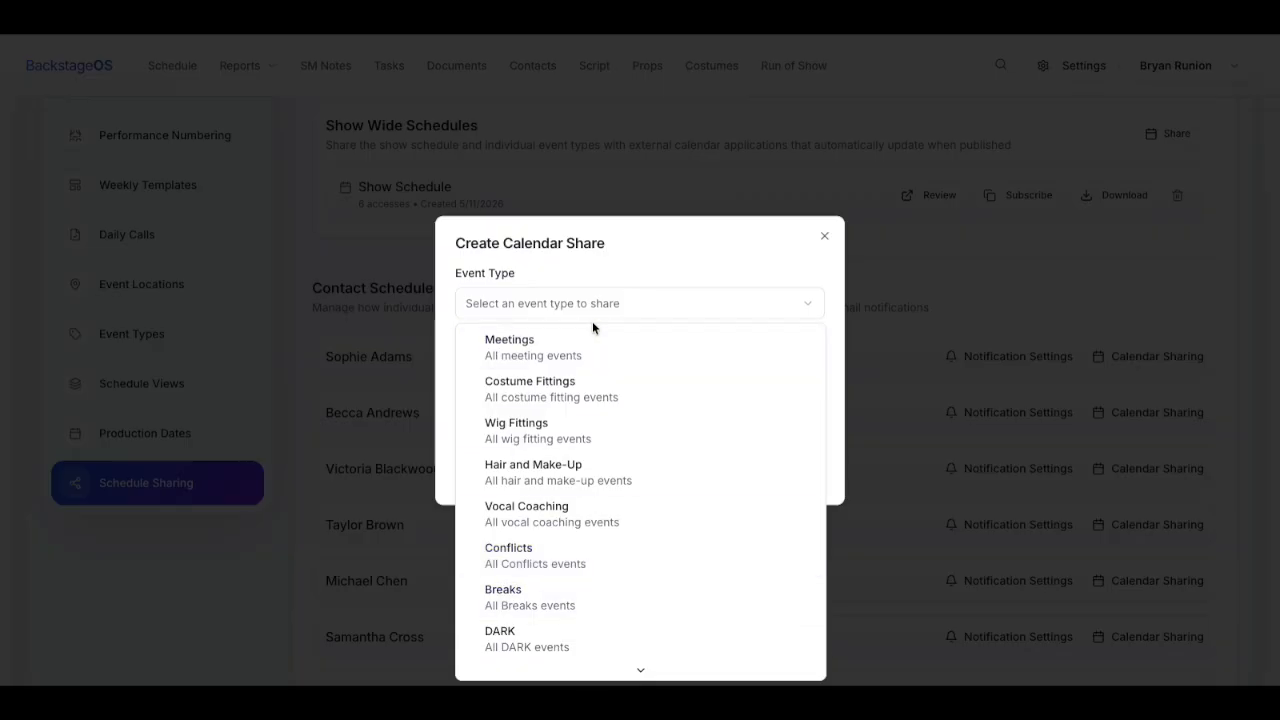
{"action": "left_click", "coordinate": [609, 305]}
{"action": "left_click", "coordinate": [588, 478]}
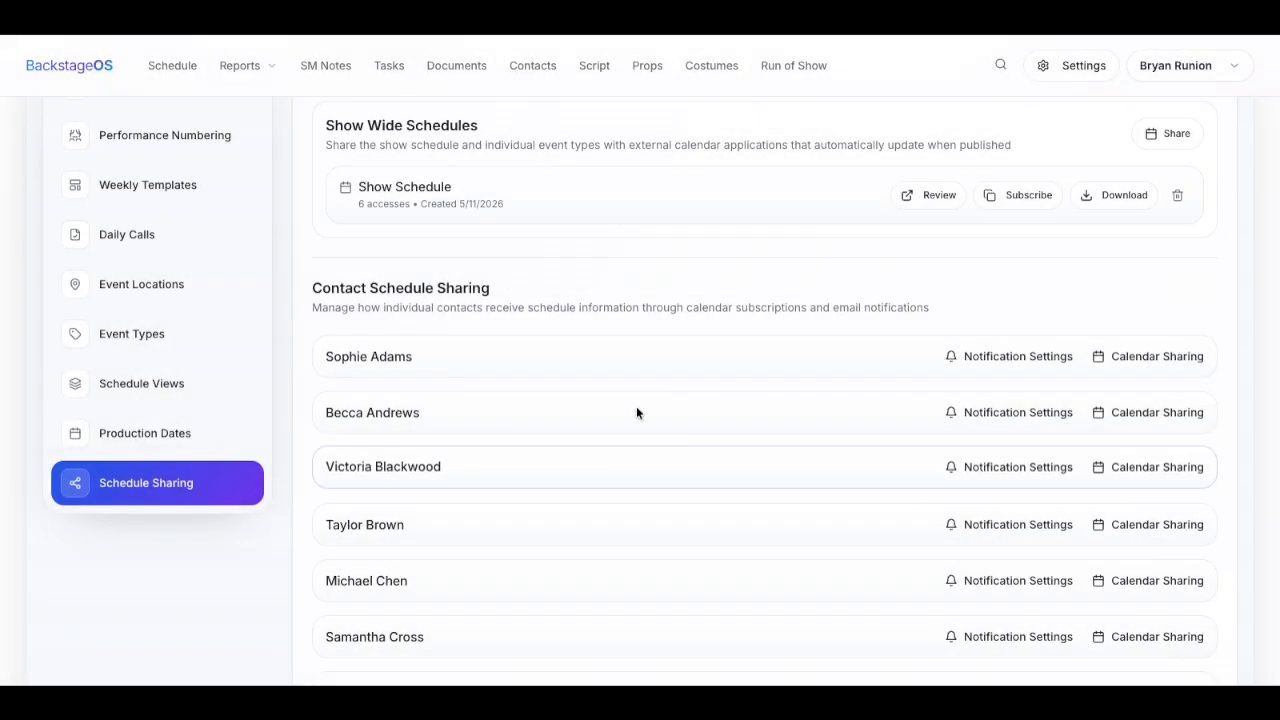
- View the calendar sharing options of the first listed contact and return to the schedule
{"action": "scroll", "coordinate": [606, 182], "scroll_direction": "up", "scroll_amount": 1}
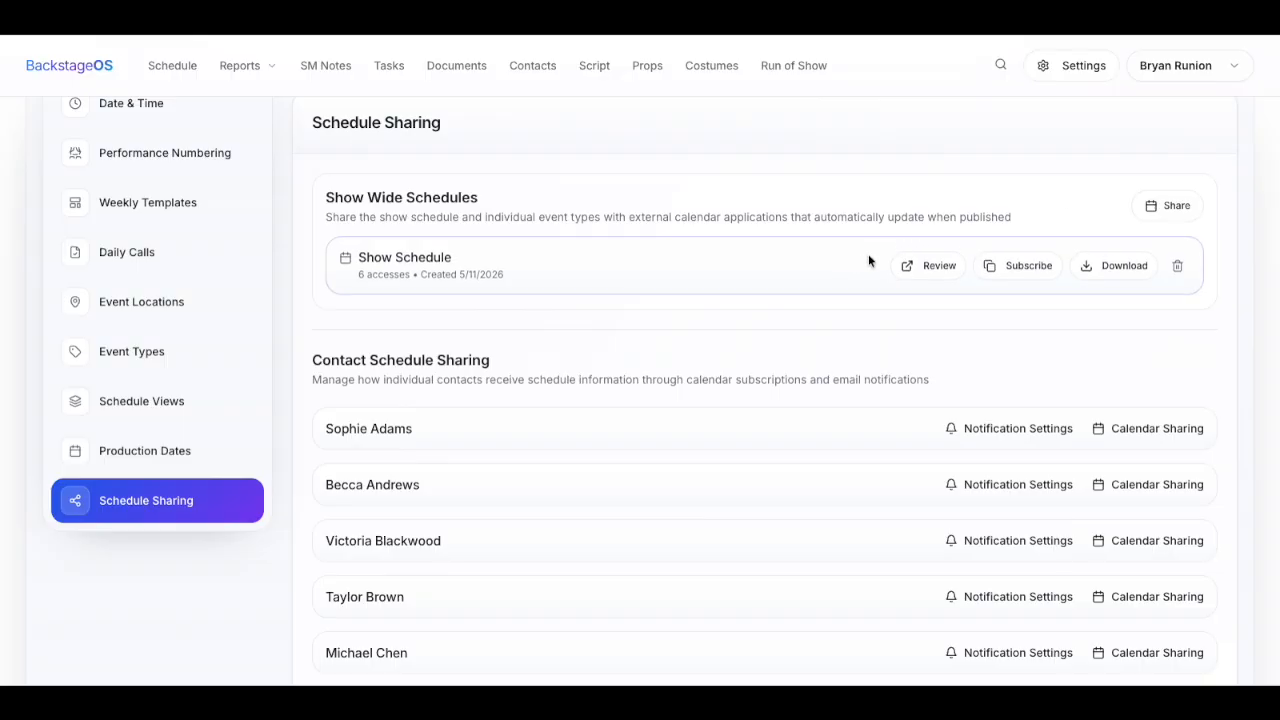
{"action": "scroll", "coordinate": [750, 310], "scroll_direction": "down", "scroll_amount": 1}
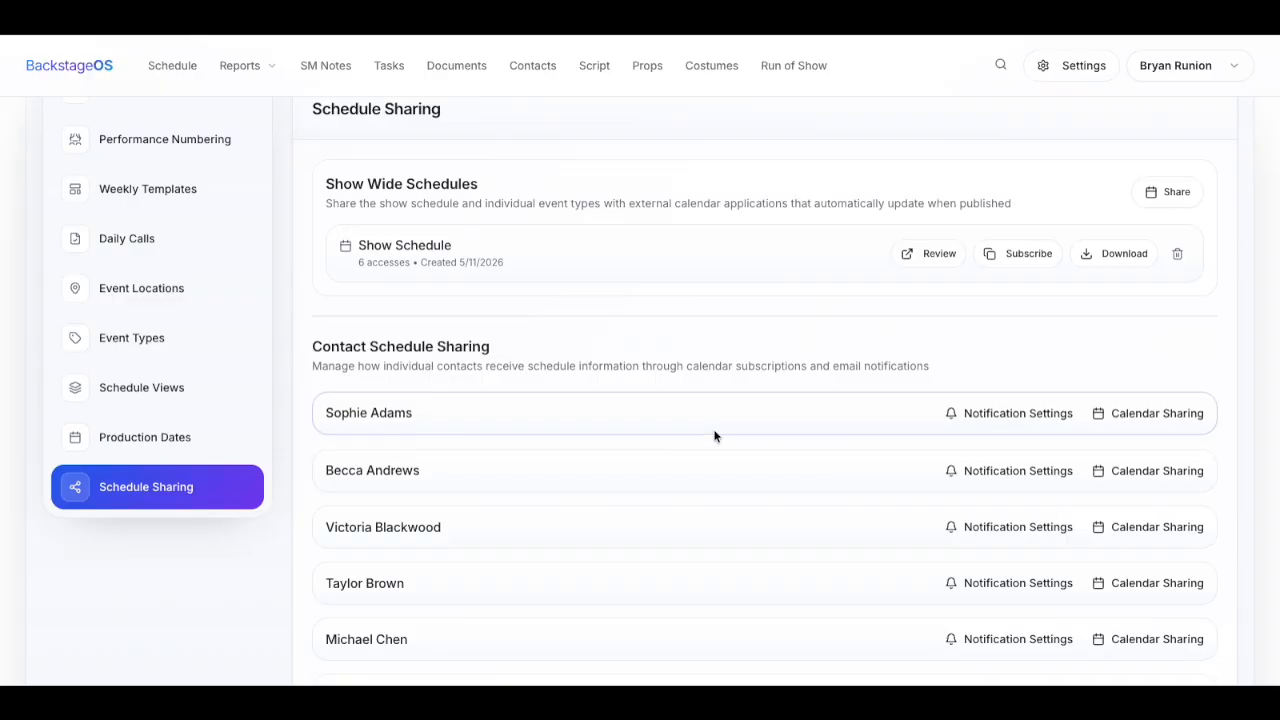
{"action": "left_click", "coordinate": [1105, 423]}
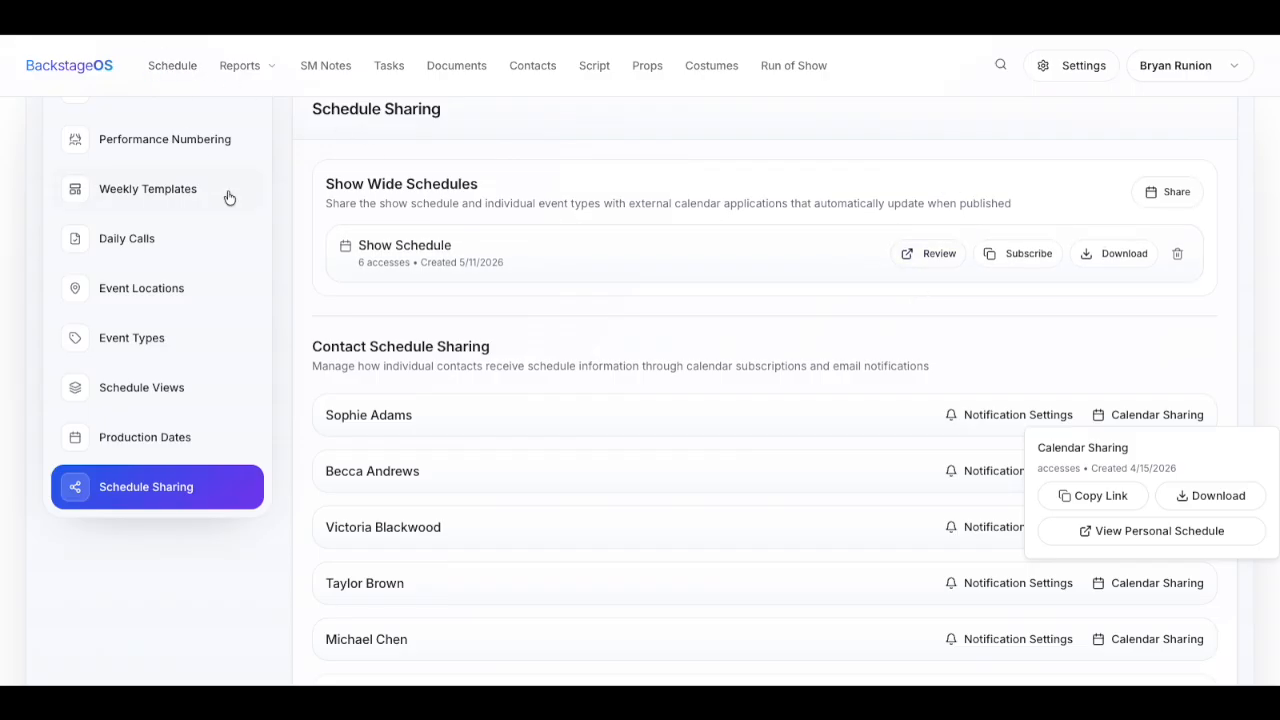
{"action": "scroll", "coordinate": [229, 197], "scroll_direction": "up", "scroll_amount": 3}
{"action": "left_click", "coordinate": [152, 78]}
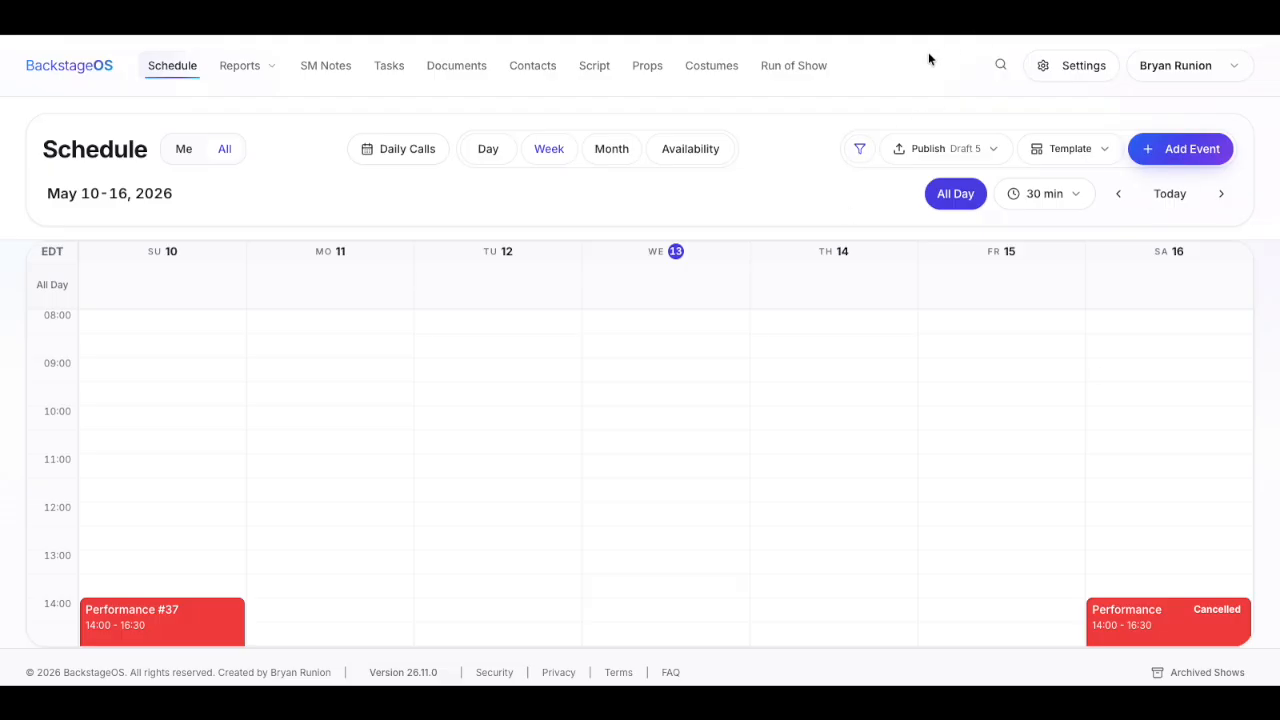